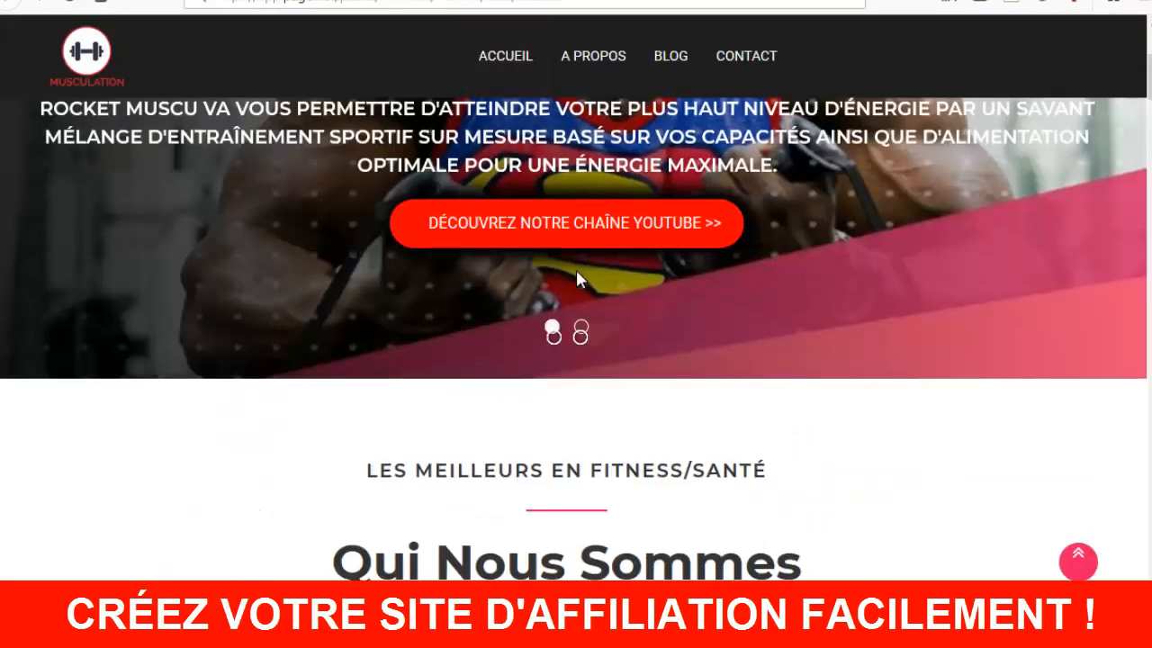
- Look over the example fitness website's products and the posts on the Rocket Muscu Facebook page
scroll(576, 279, "down", 15)
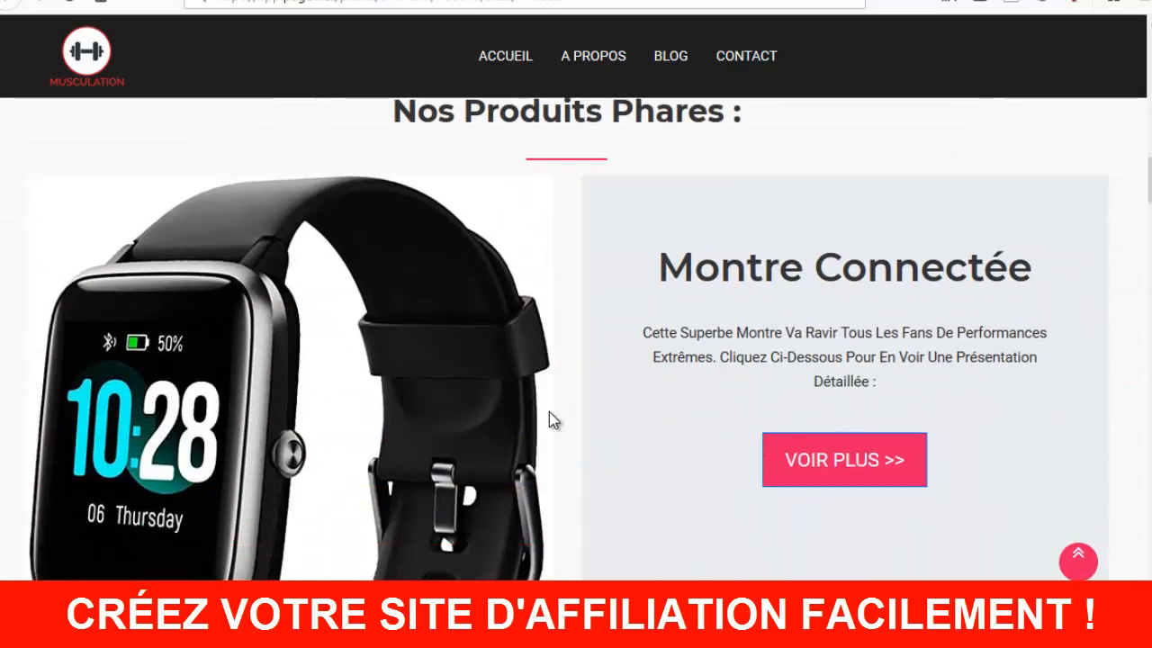
scroll(553, 418, "up", 6)
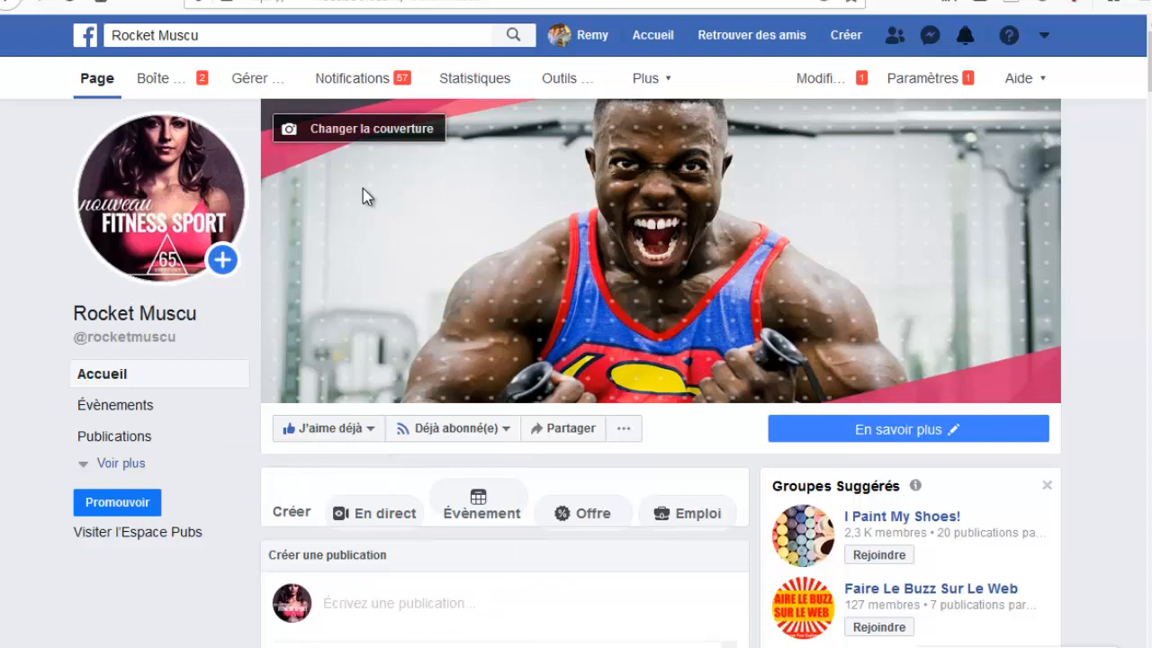
scroll(656, 260, "down", 3)
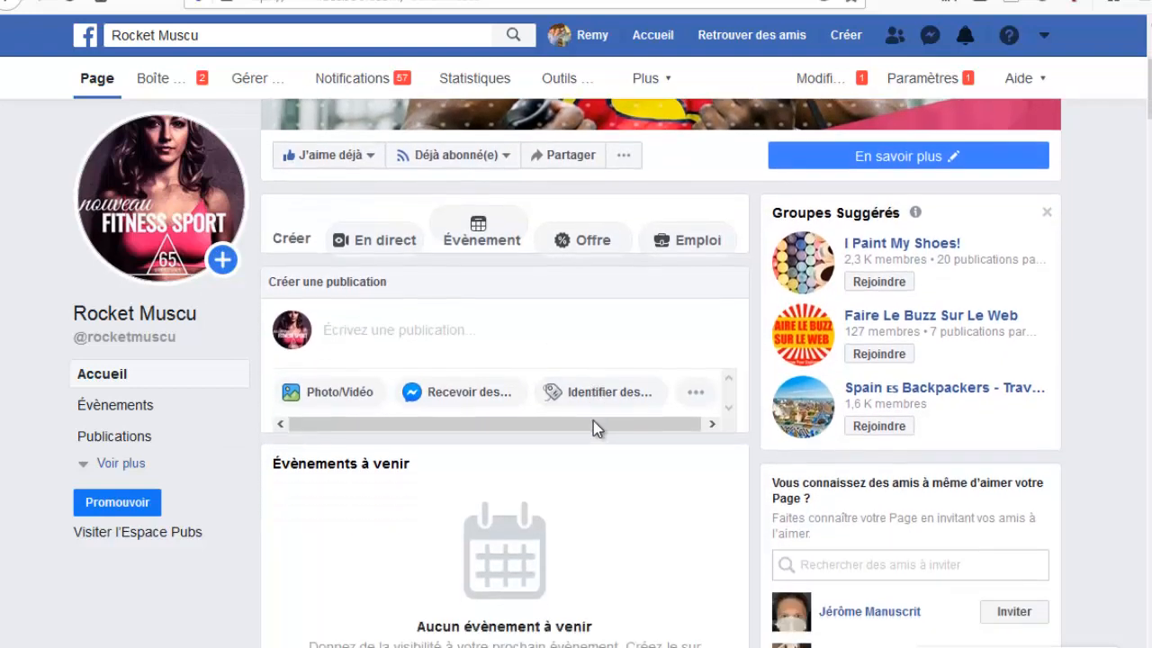
scroll(593, 423, "down", 10)
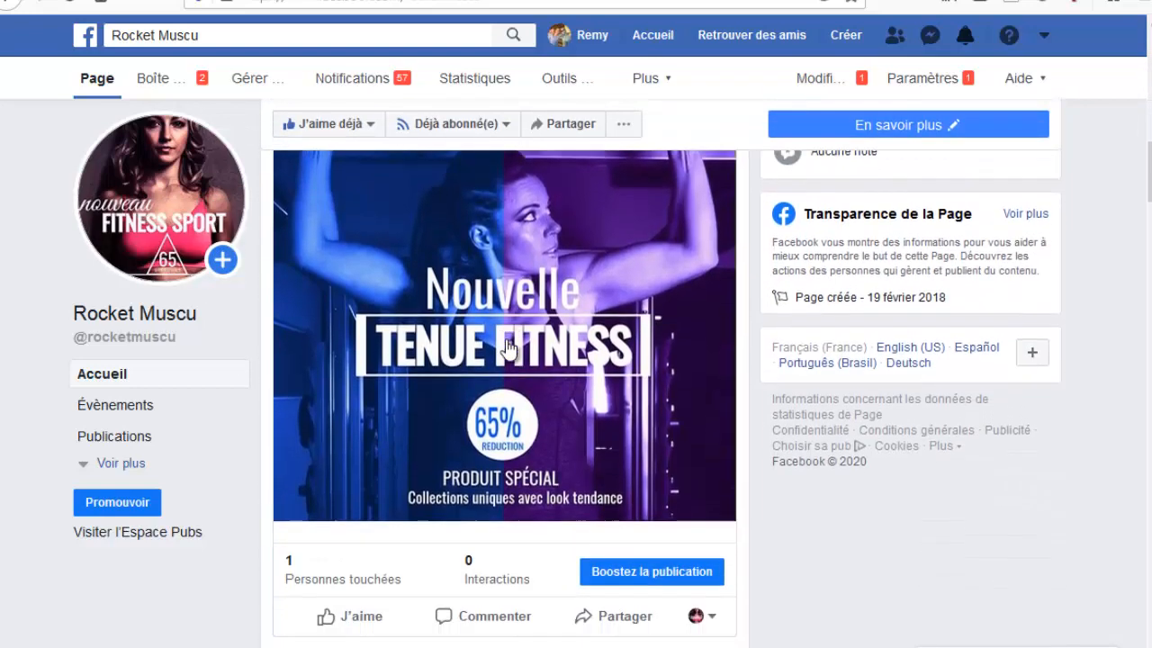
scroll(507, 346, "down", 20)
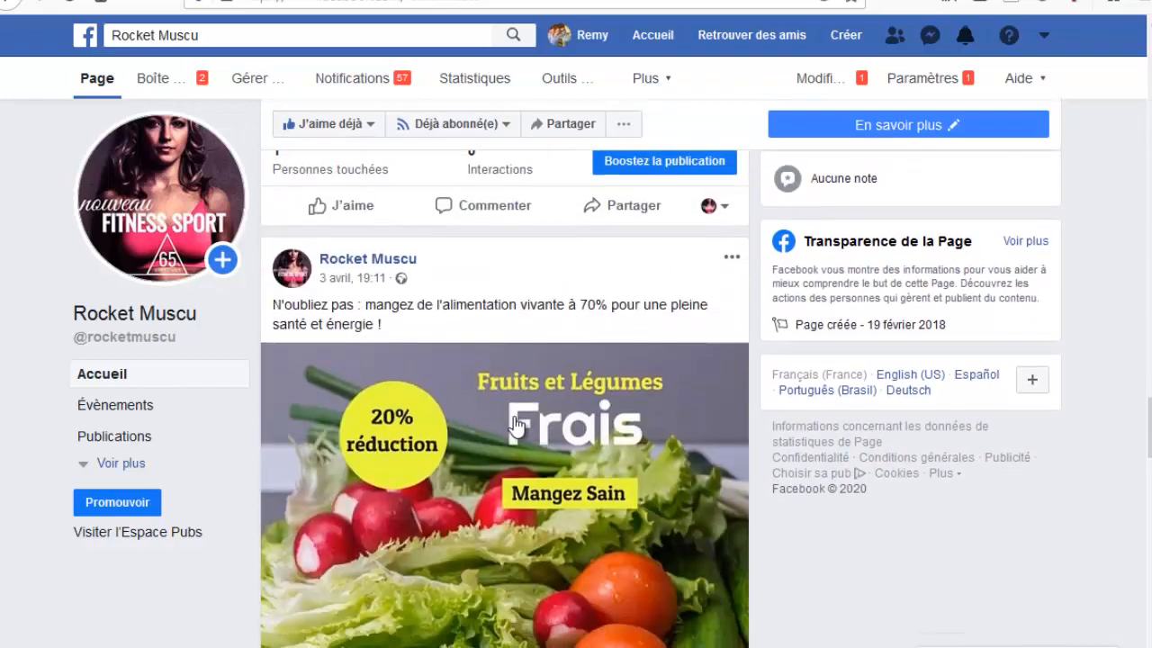
scroll(516, 423, "up", 15)
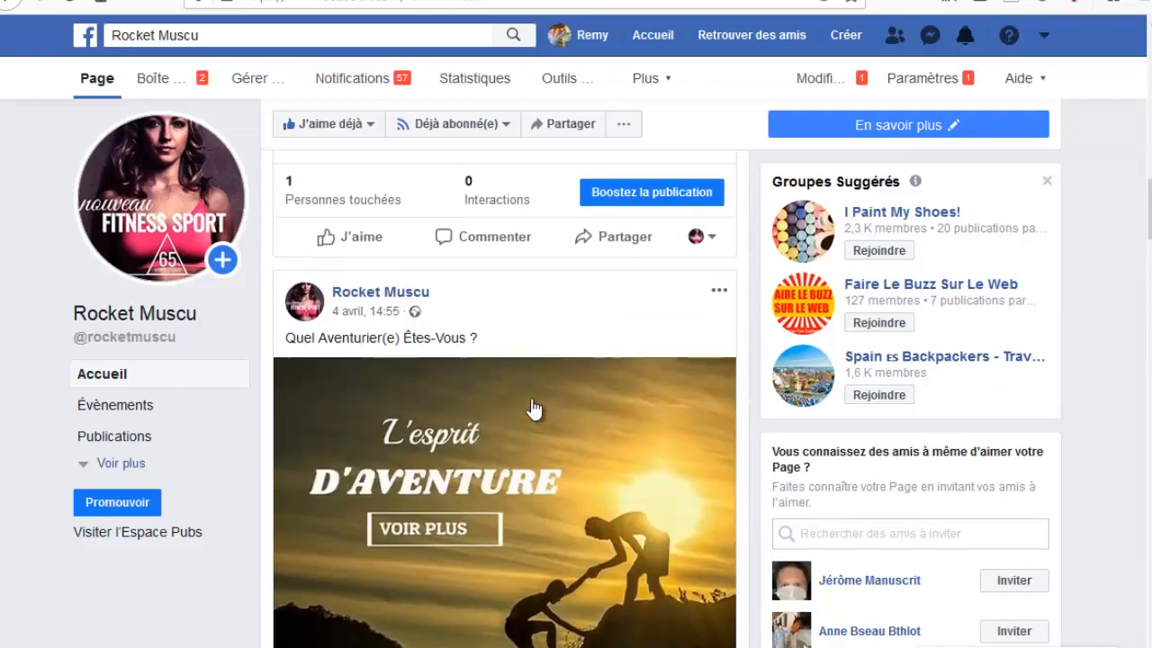
scroll(533, 409, "up", 15)
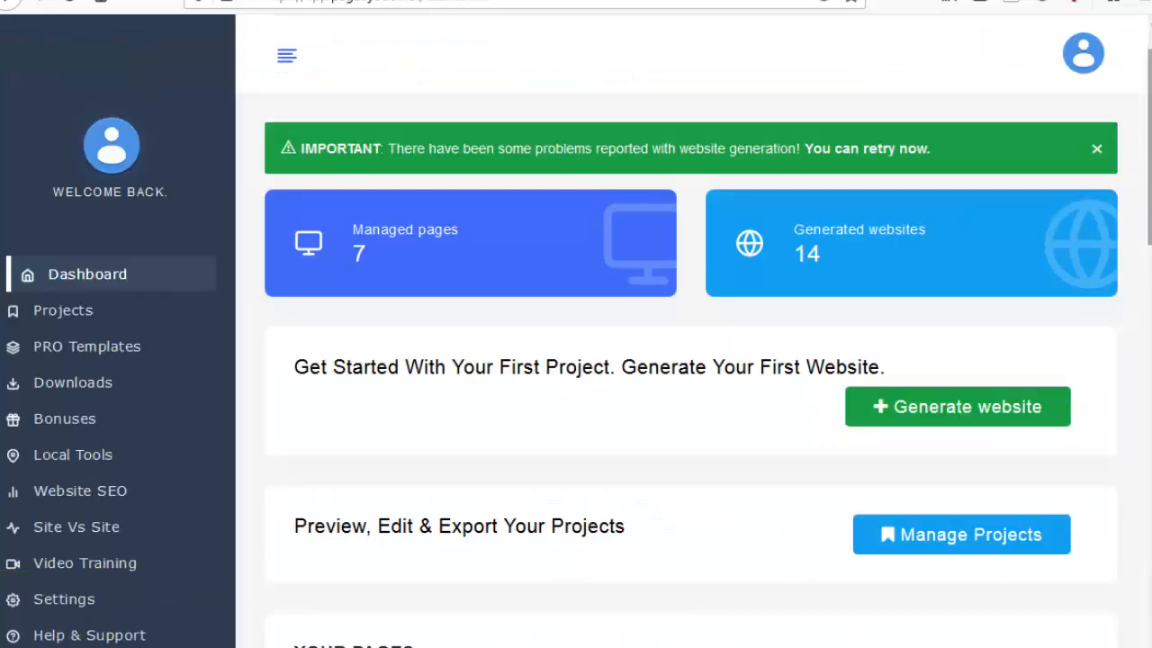
- Start generating a new website using the Rocket Muscu Facebook page as its source and continue to the website data form
scroll(977, 342, "down", 6)
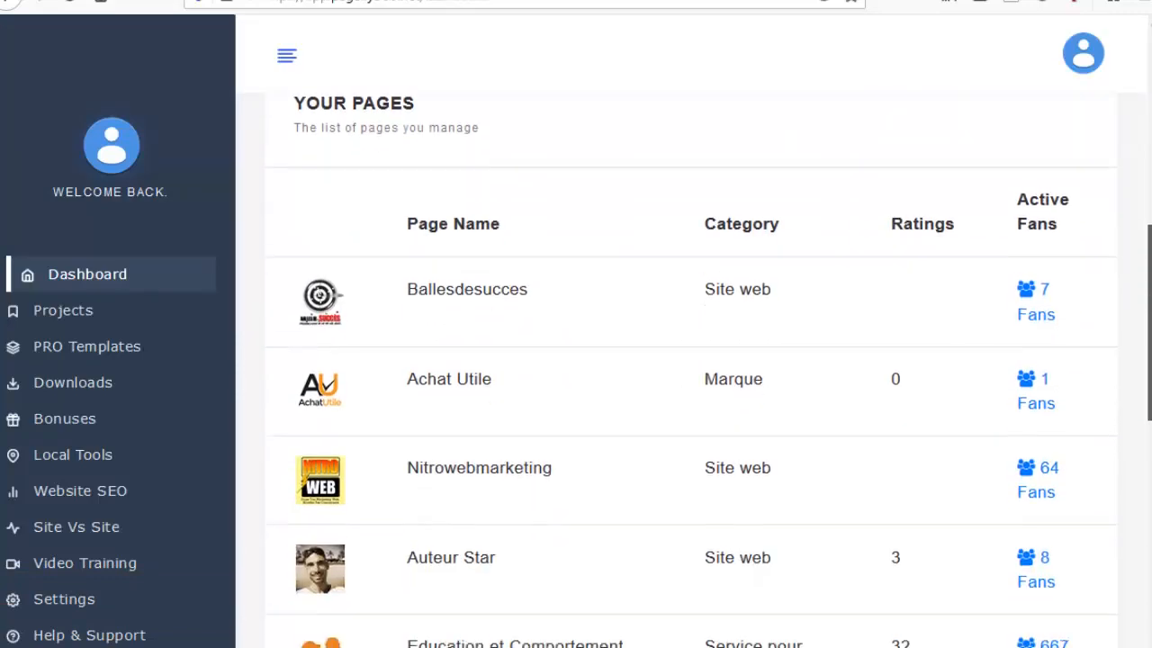
left_click_drag(1150, 318, 1148, 370)
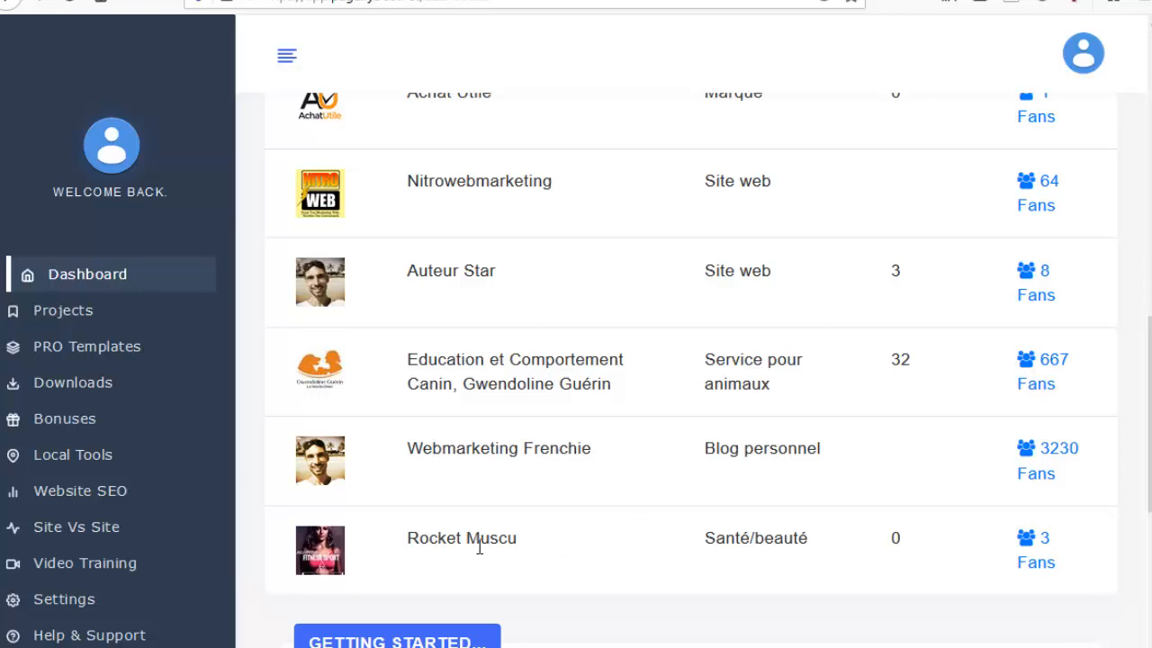
scroll(861, 450, "up", 10)
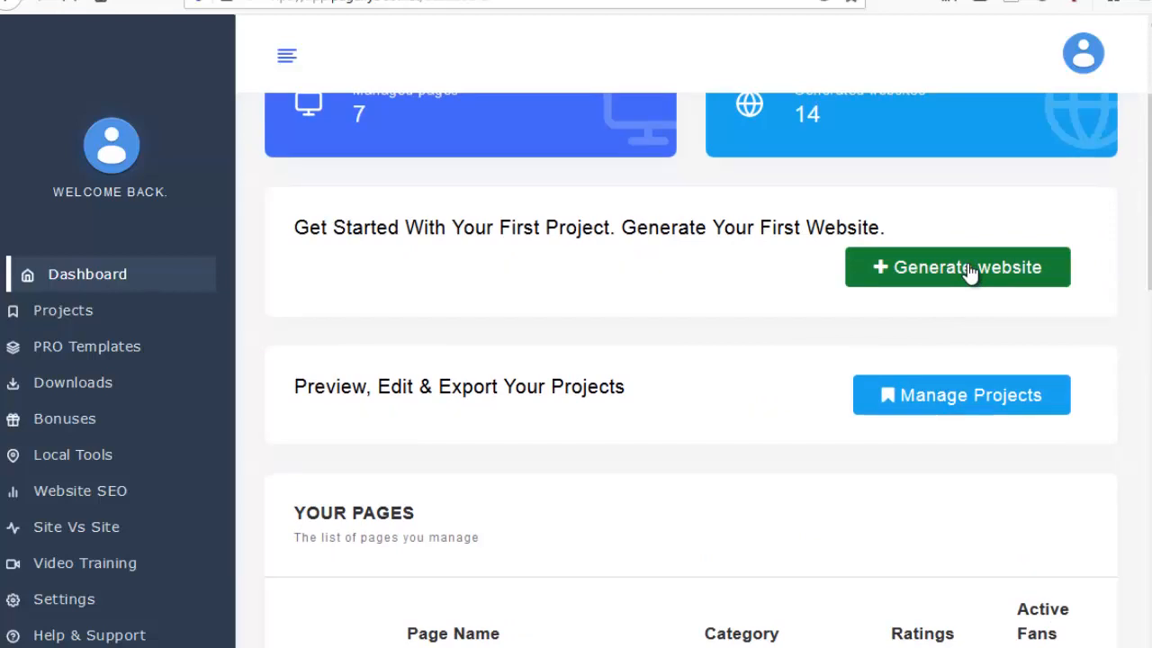
left_click(970, 272)
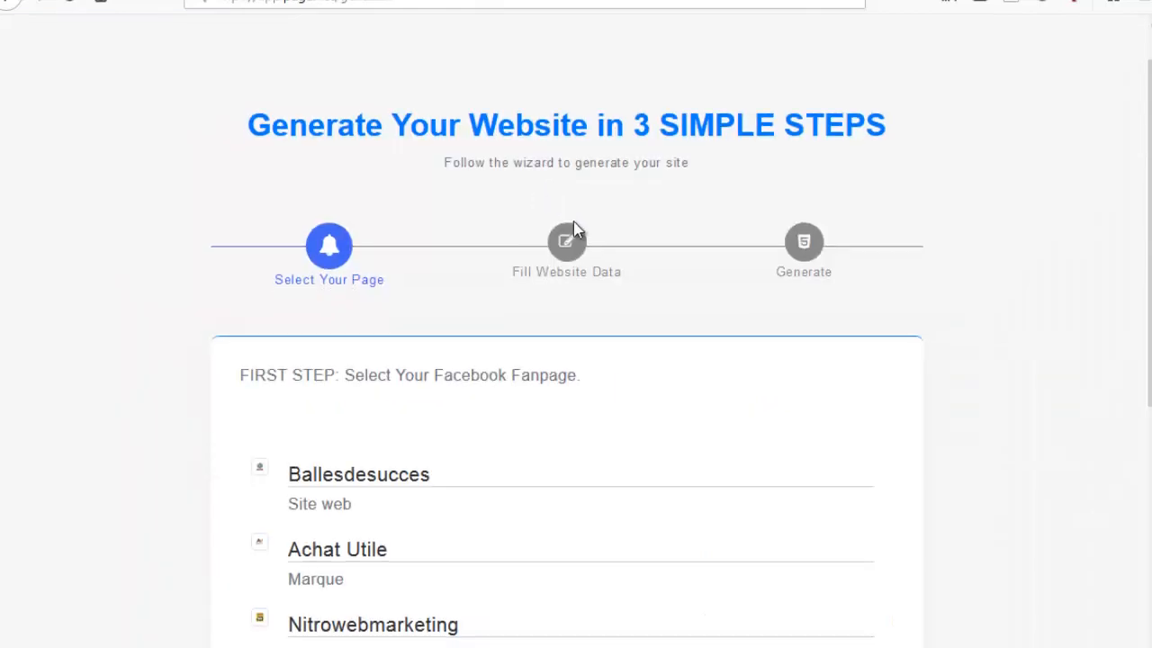
scroll(483, 445, "down", 5)
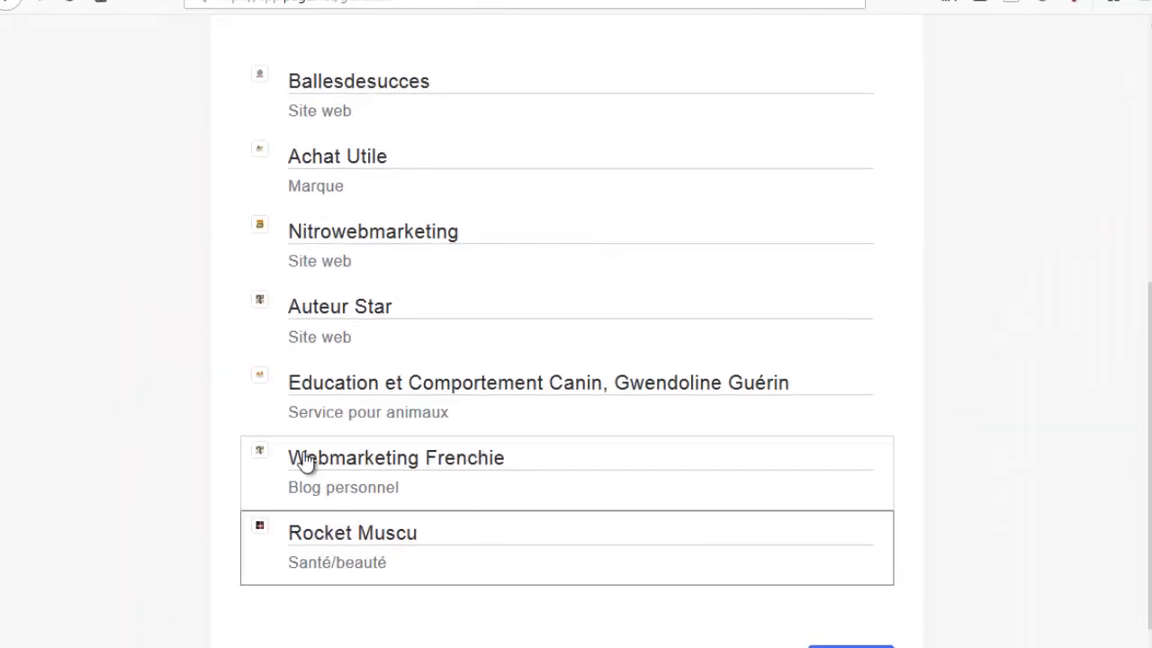
left_click(859, 556)
scroll(861, 557, "down", 1)
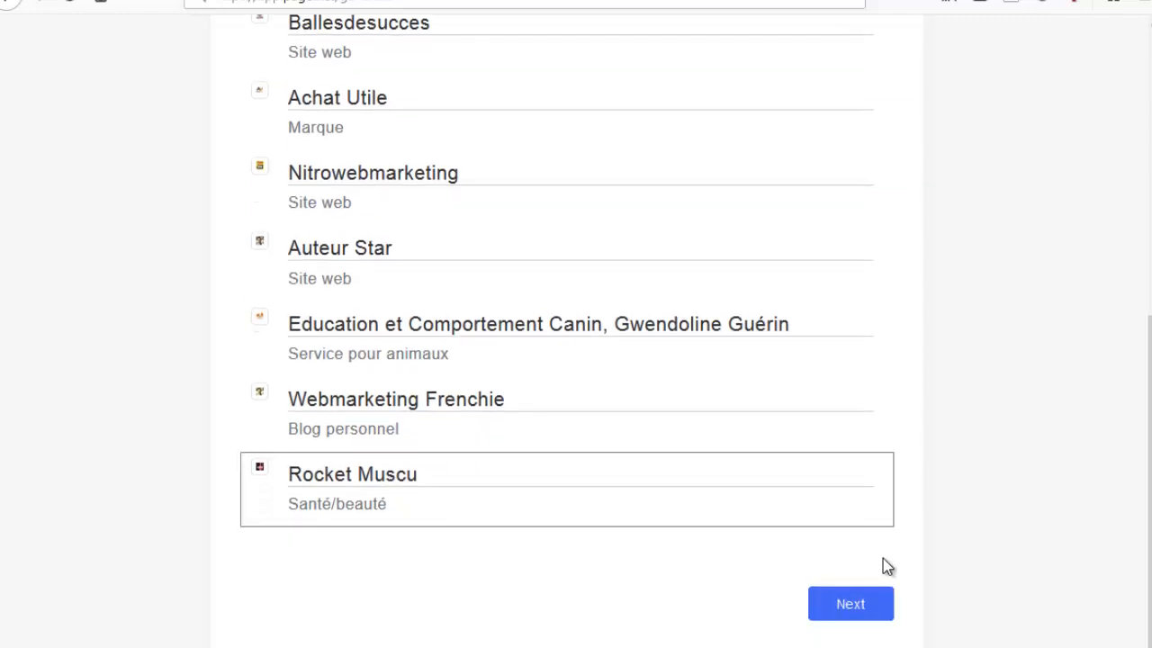
left_click(864, 603)
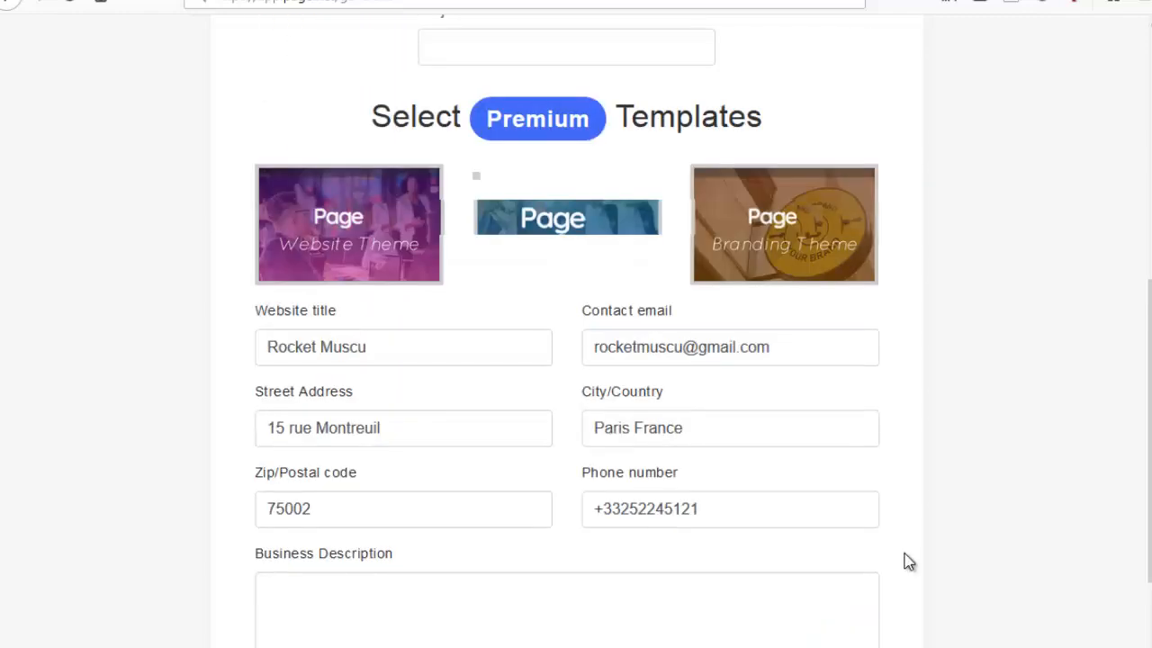
- Name the project RRmuscu and check the Rocket Muscu Facebook page for reference
left_click(494, 47)
type("Rocket Muscu")
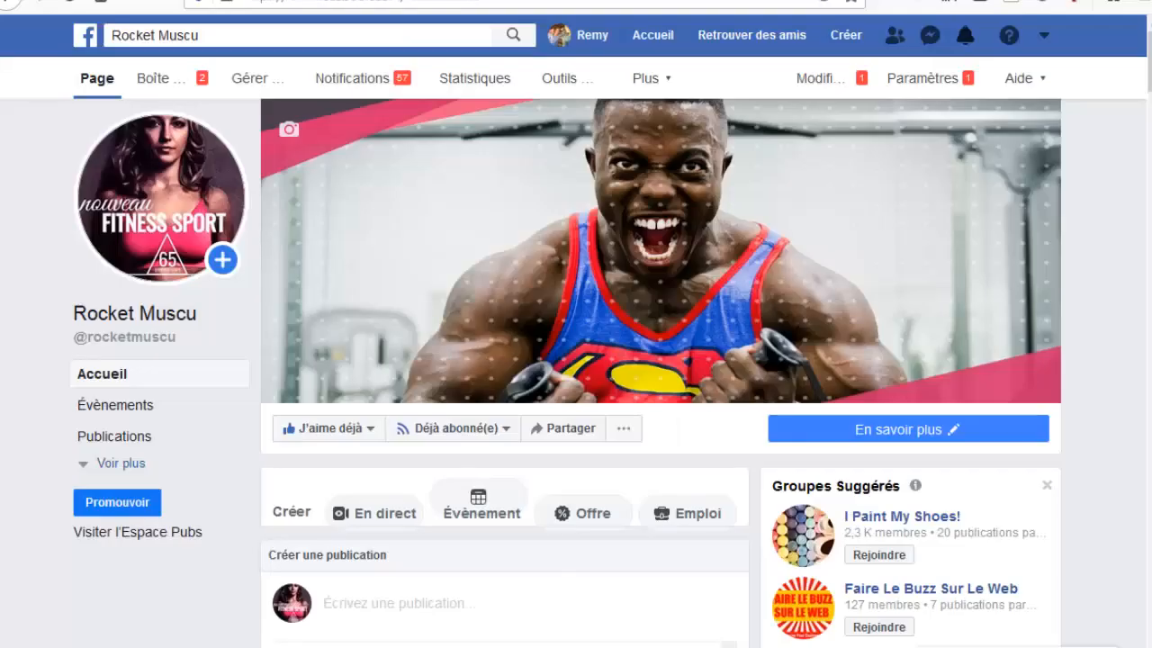
scroll(486, 279, "down", 1)
scroll(614, 352, "up", 2)
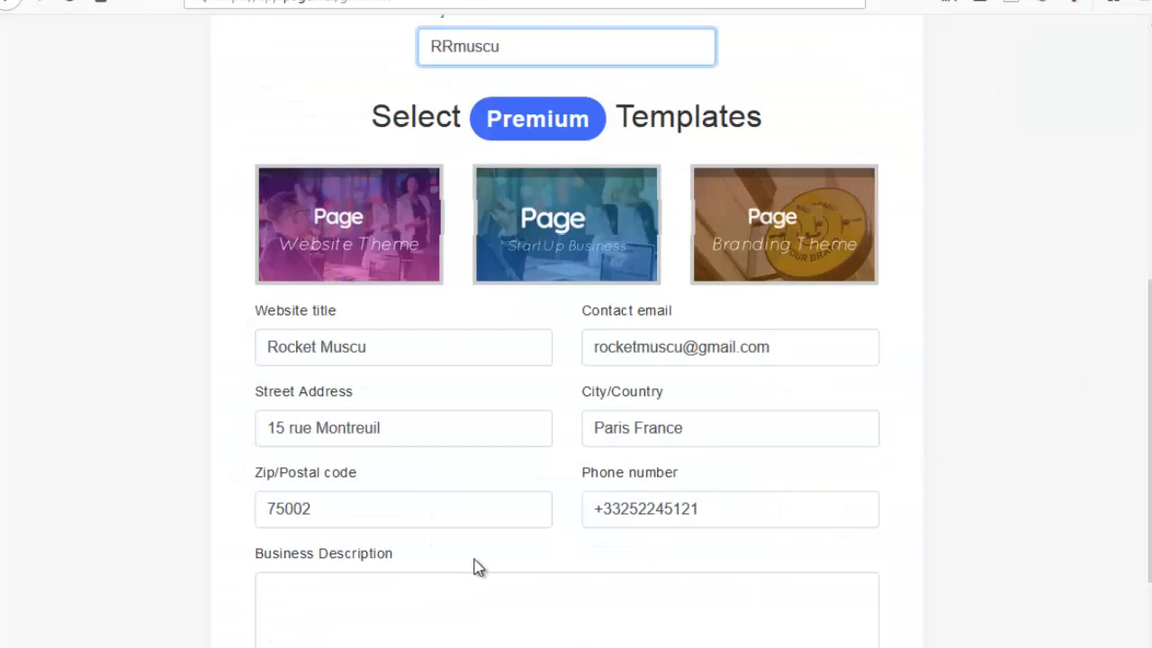
- Enter the business description starting "Rocket Muscu va vous permettre d'atteindre votre plus haut niveau d'énergie" and continue to website generation
left_click(358, 582)
type("Rocket Muscu va vous permettre d'atteindre votre plus haut niveau d'énergie par un savant mélange d'entraînement sportif sur mesure basé  sur vos capacités ainsi que d'alimentation optimale pour une énergie  maximale.")
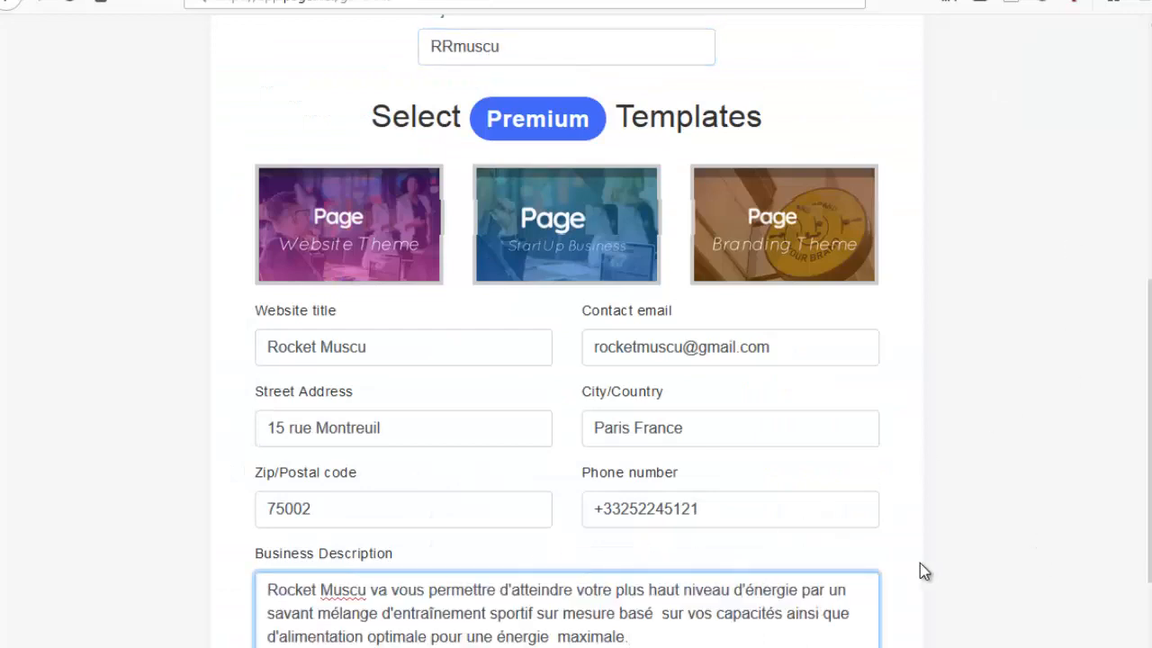
scroll(999, 526, "down", 2)
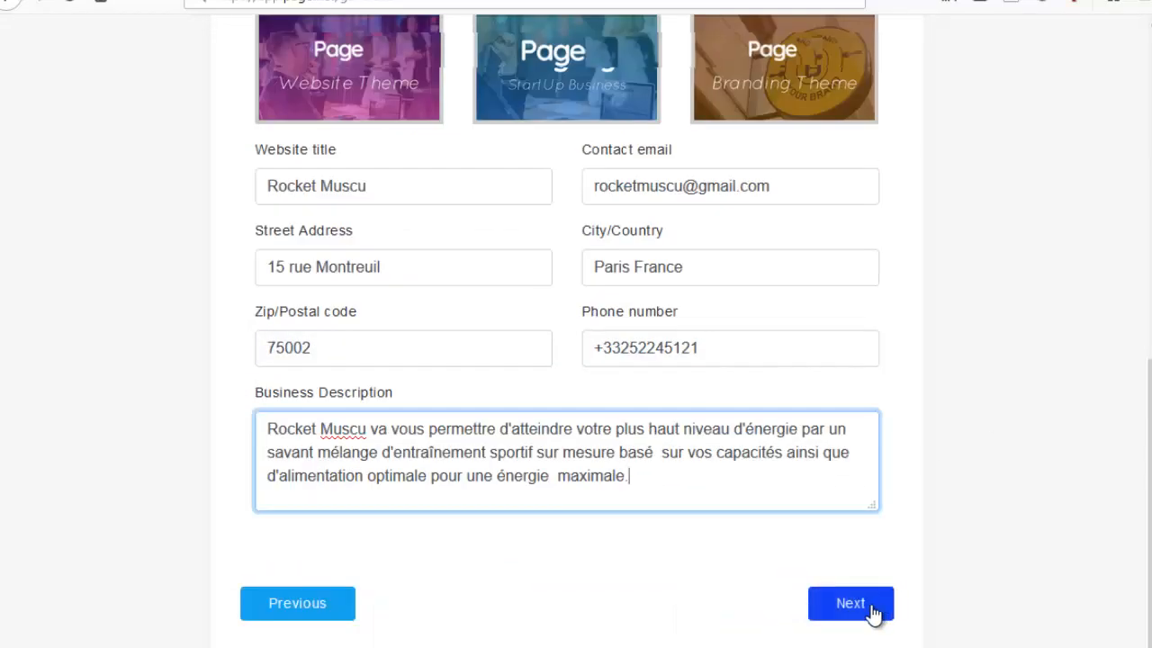
left_click(850, 603)
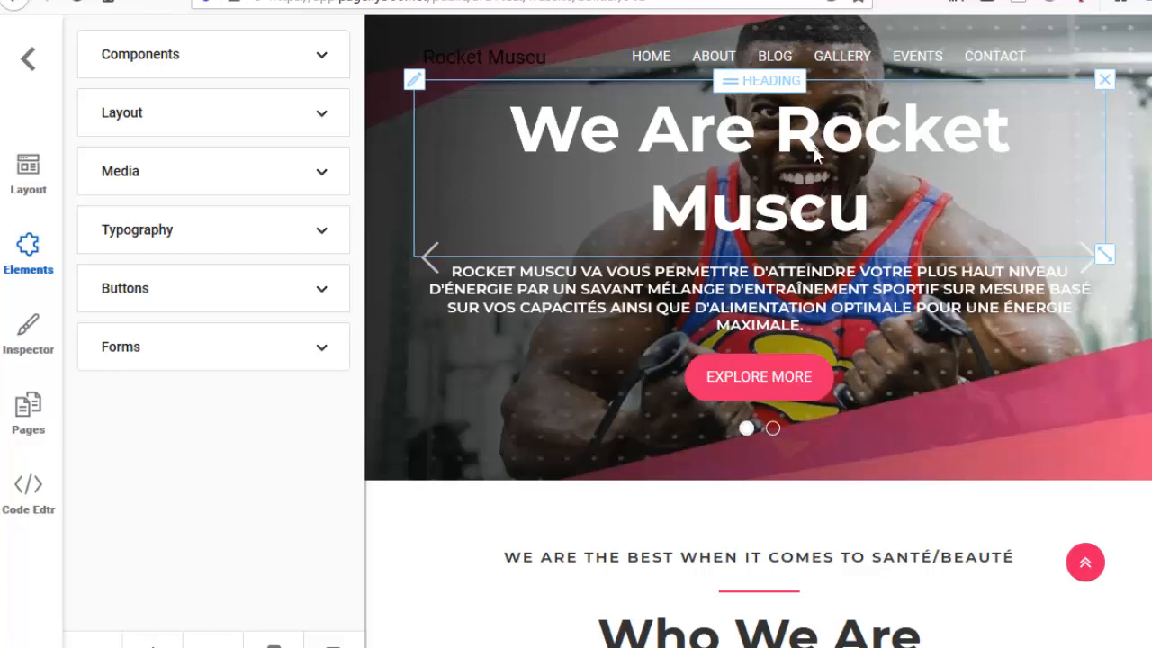
- Replace "We Are" with "Nous Sommes" in the main heading of the generated site's banner
left_click(742, 146)
left_click(736, 135)
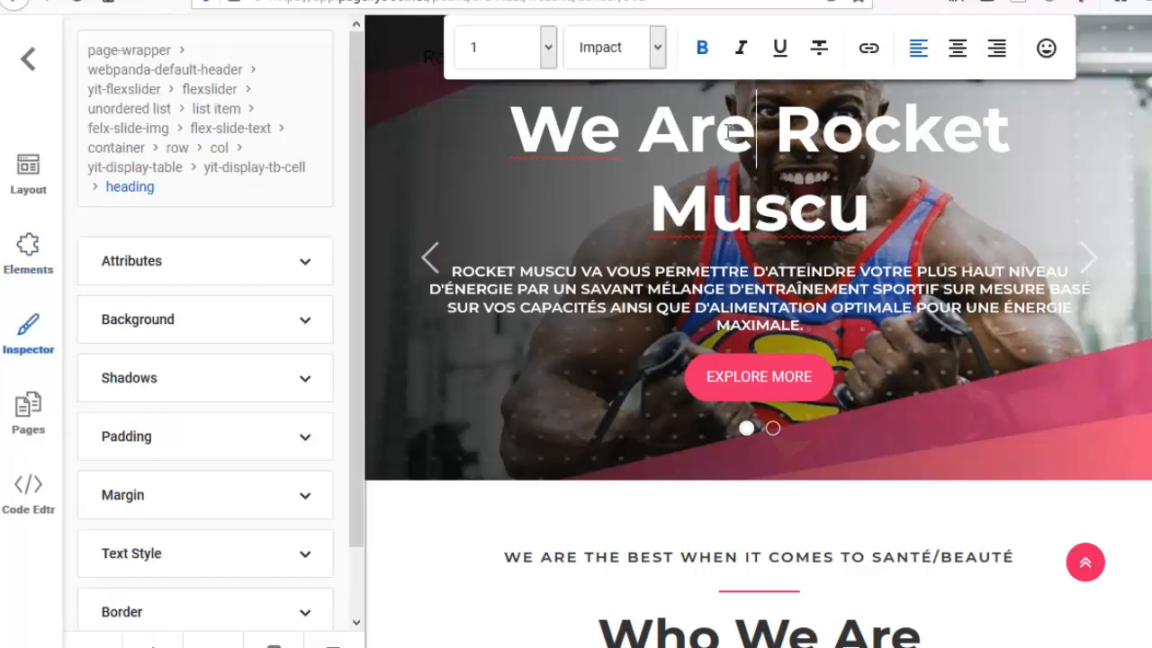
left_click_drag(727, 133, 460, 132)
type("Nous Sommes")
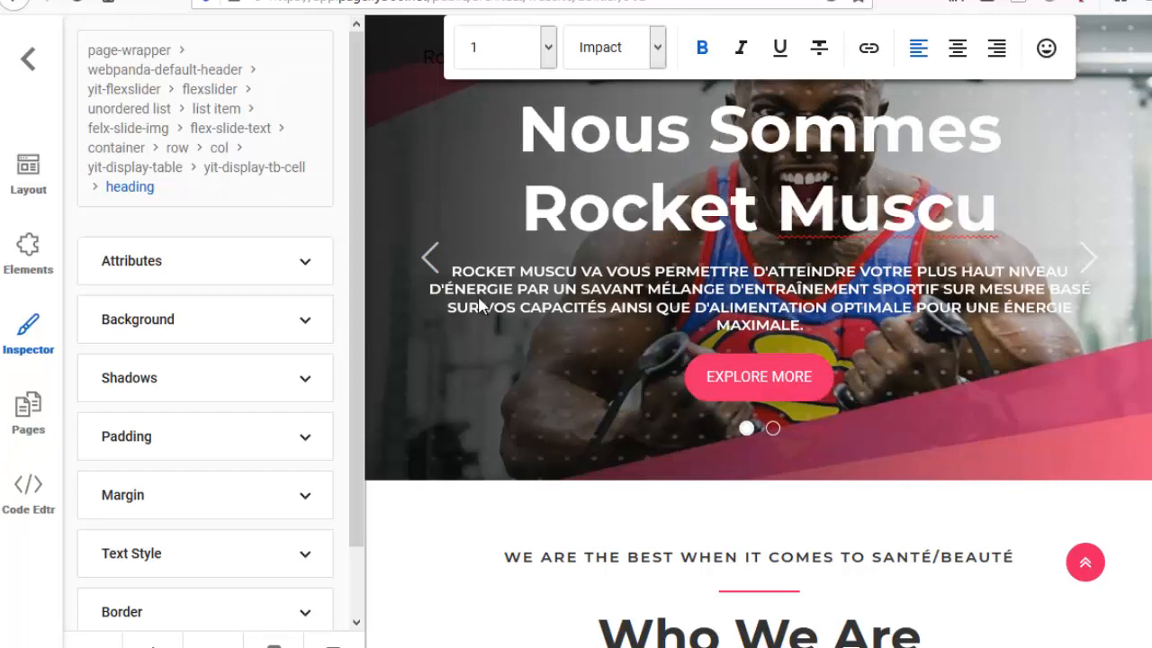
- Compare the generated site's banner, introduction and image gallery with the cover and posts on the Rocket Muscu Facebook page
scroll(894, 257, "down", 5)
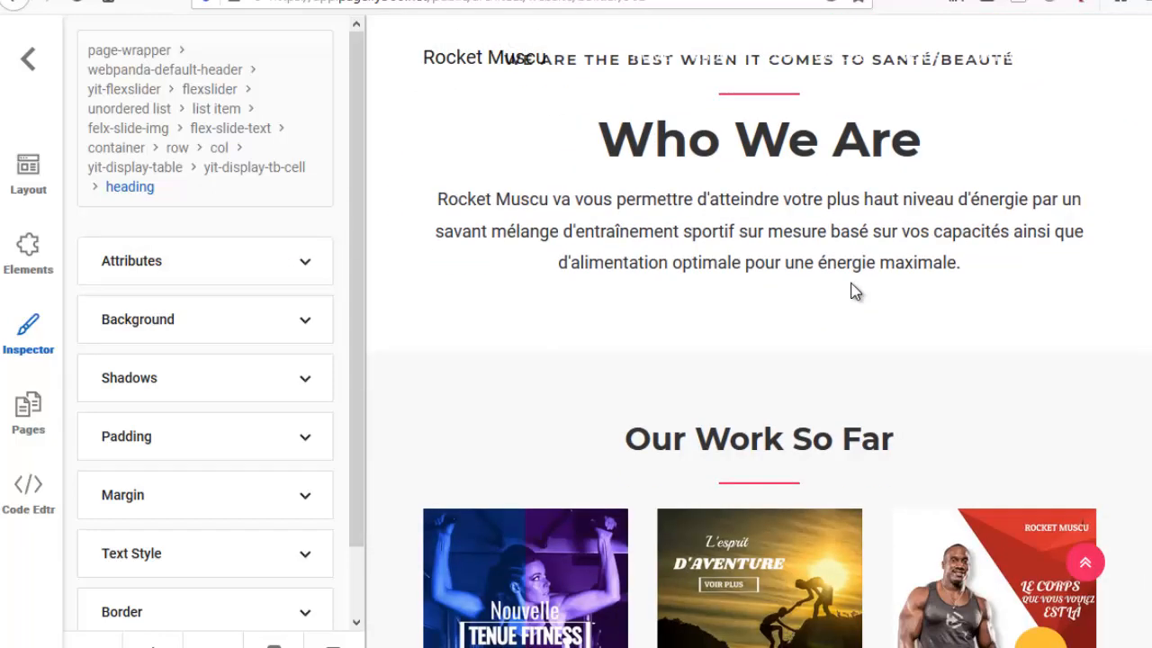
scroll(850, 297, "down", 3)
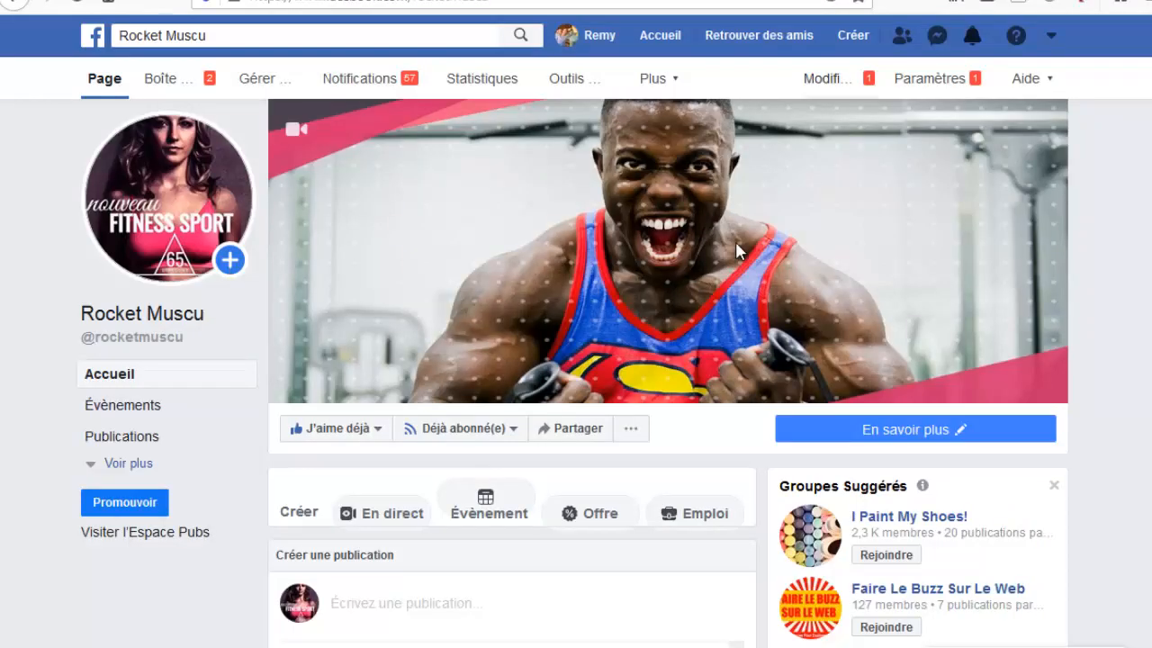
scroll(613, 318, "down", 10)
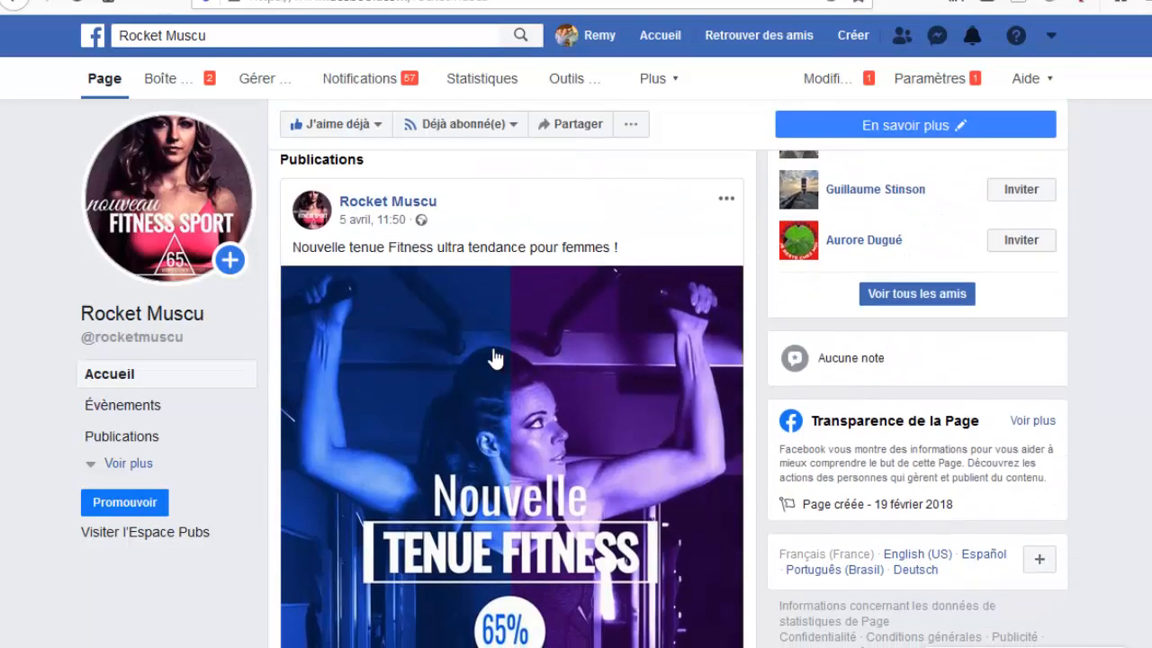
scroll(493, 358, "down", 3)
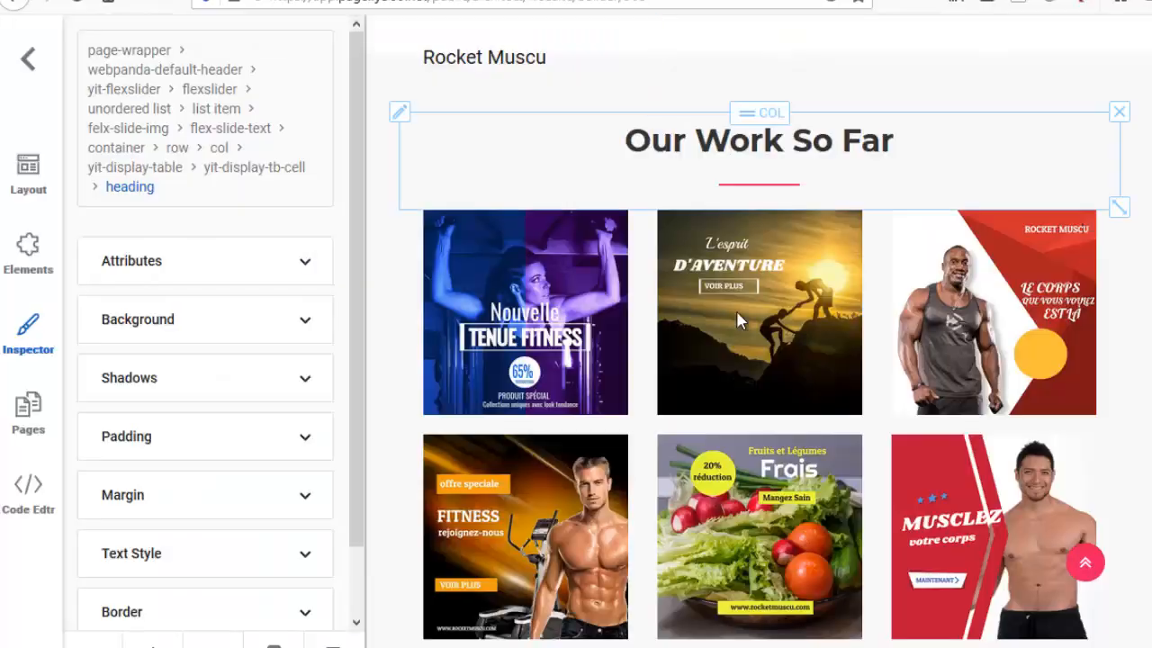
scroll(787, 356, "down", 3)
scroll(711, 352, "up", 4)
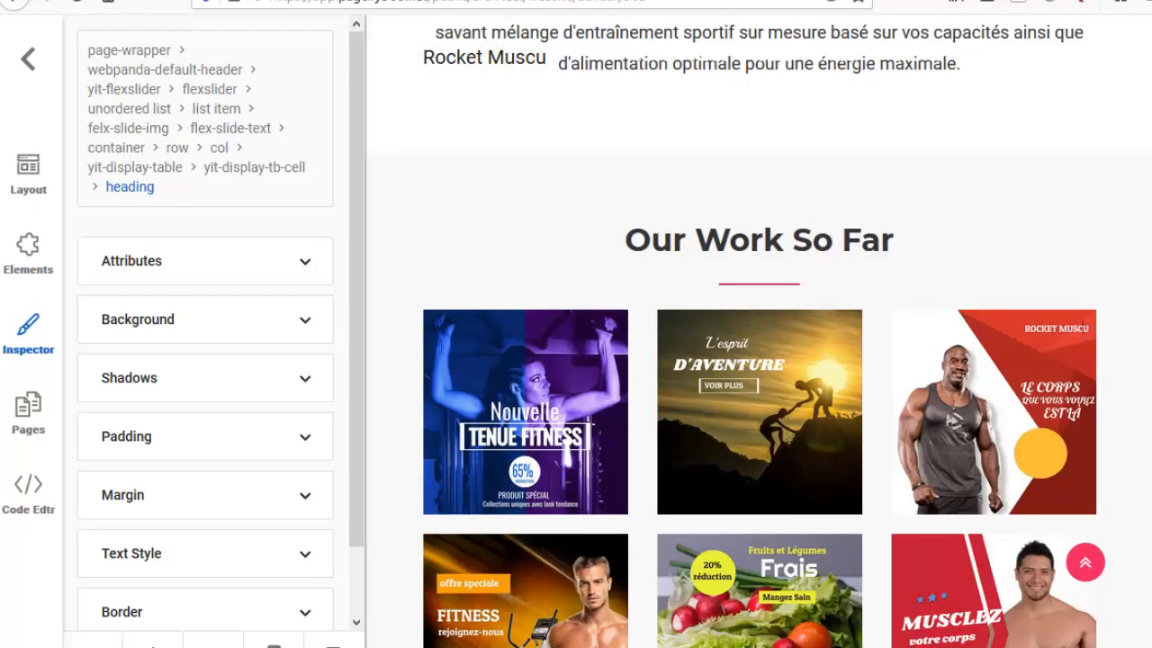
left_click_drag(1151, 216, 1142, 80)
scroll(989, 180, "up", 2)
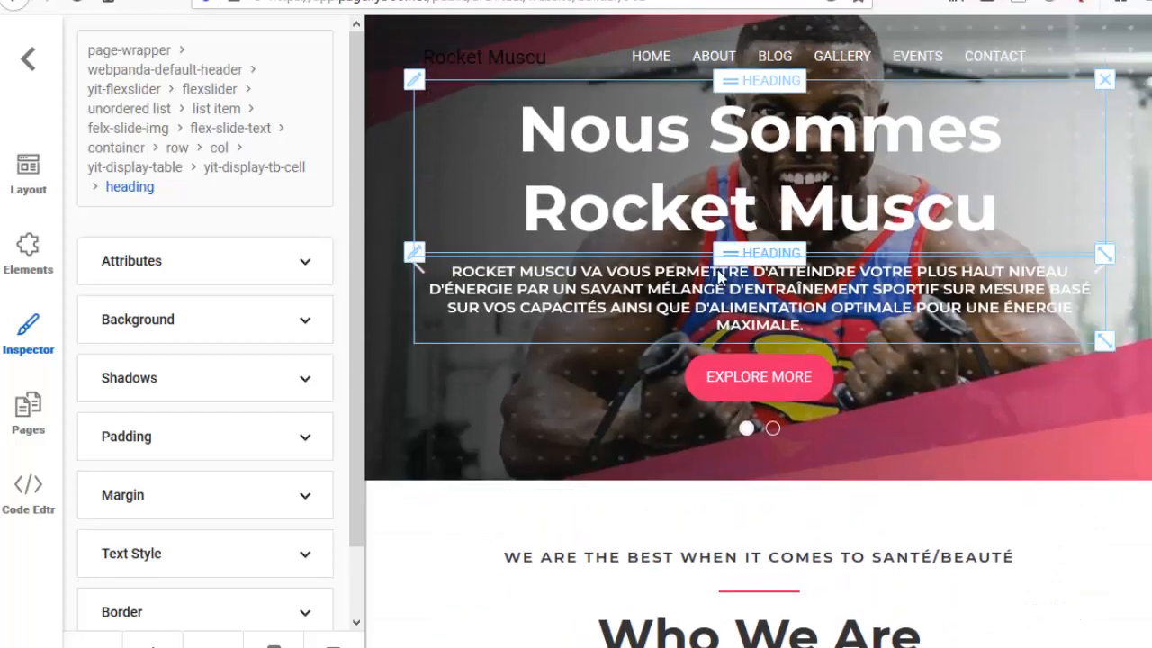
scroll(850, 311, "down", 4)
scroll(845, 320, "up", 4)
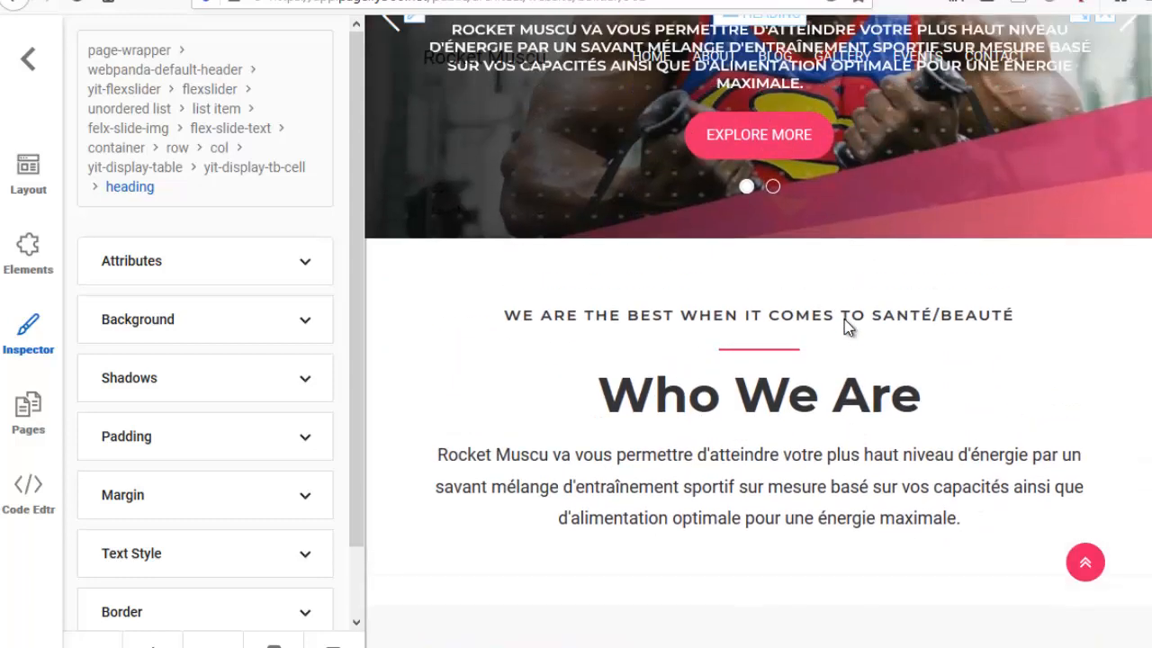
scroll(749, 395, "down", 3)
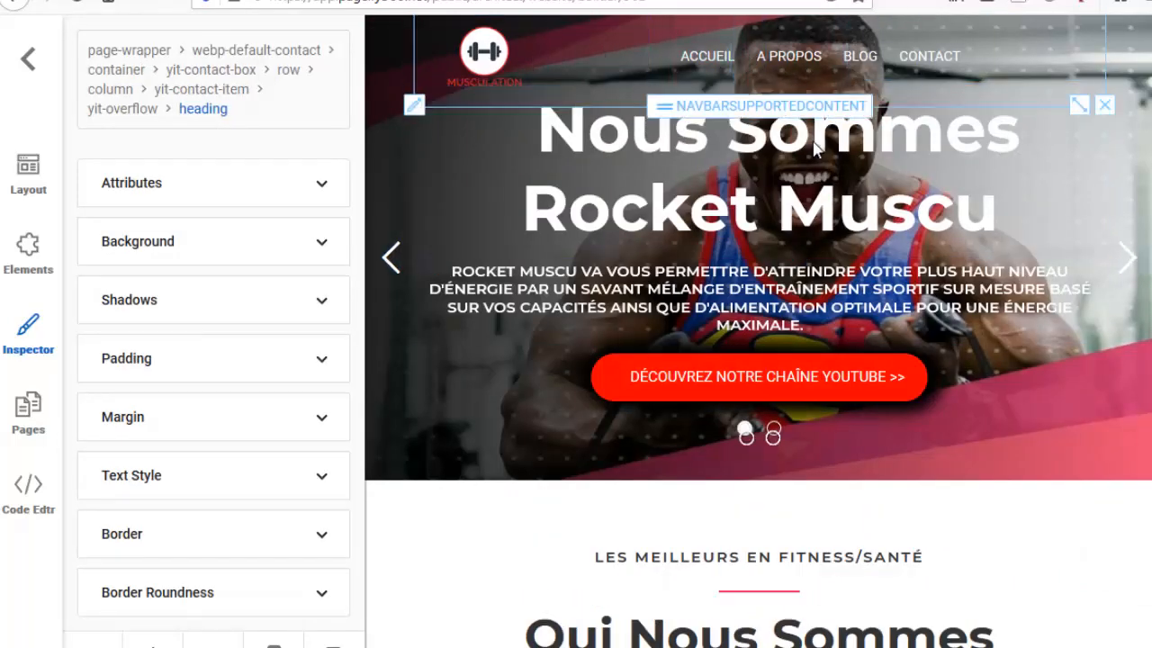
- Review the customised French version of the site, including its YouTube button, embedded video and Montre Connectée product block
scroll(756, 358, "down", 1)
scroll(757, 359, "down", 1)
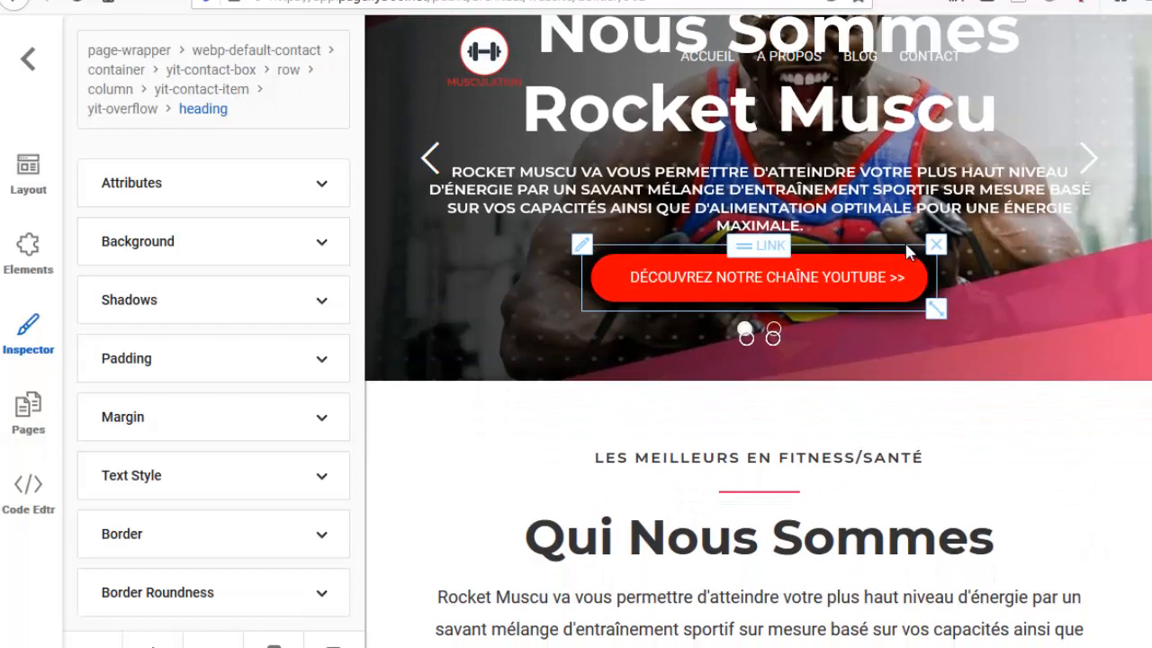
scroll(812, 439, "up", 1)
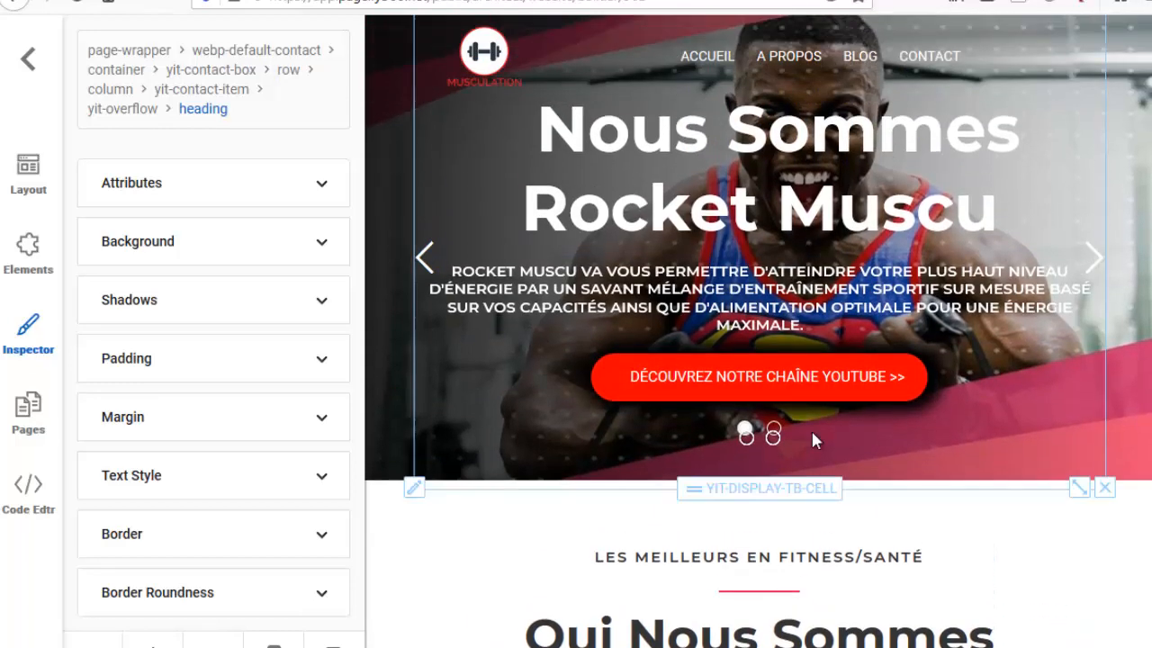
scroll(812, 439, "down", 5)
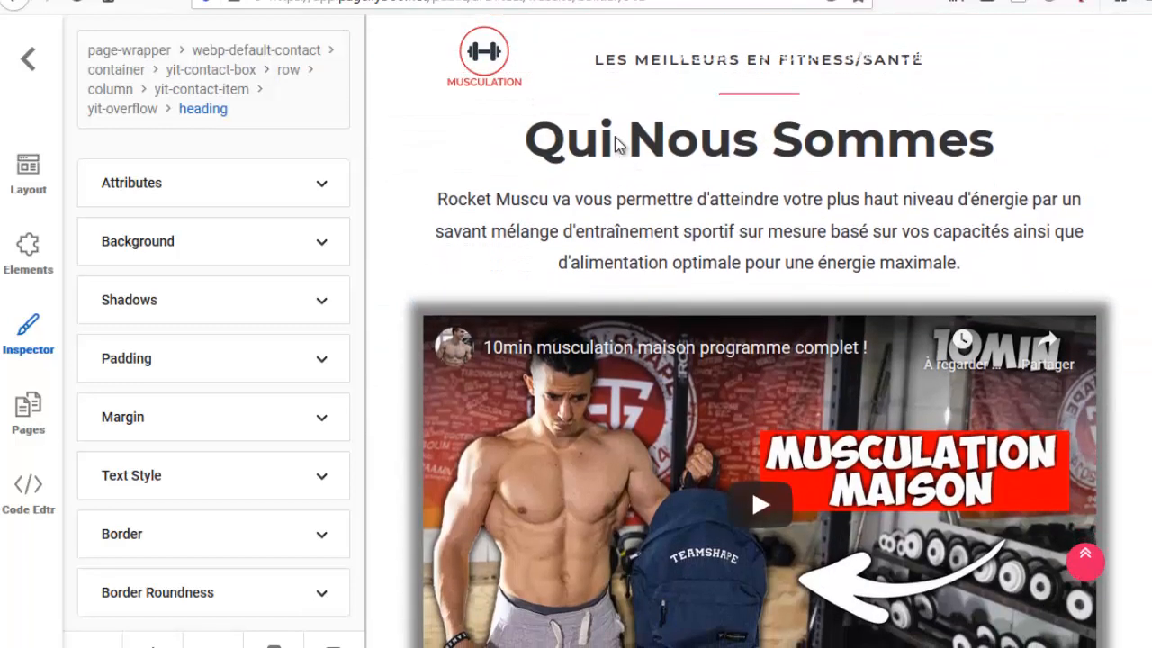
scroll(618, 149, "down", 2)
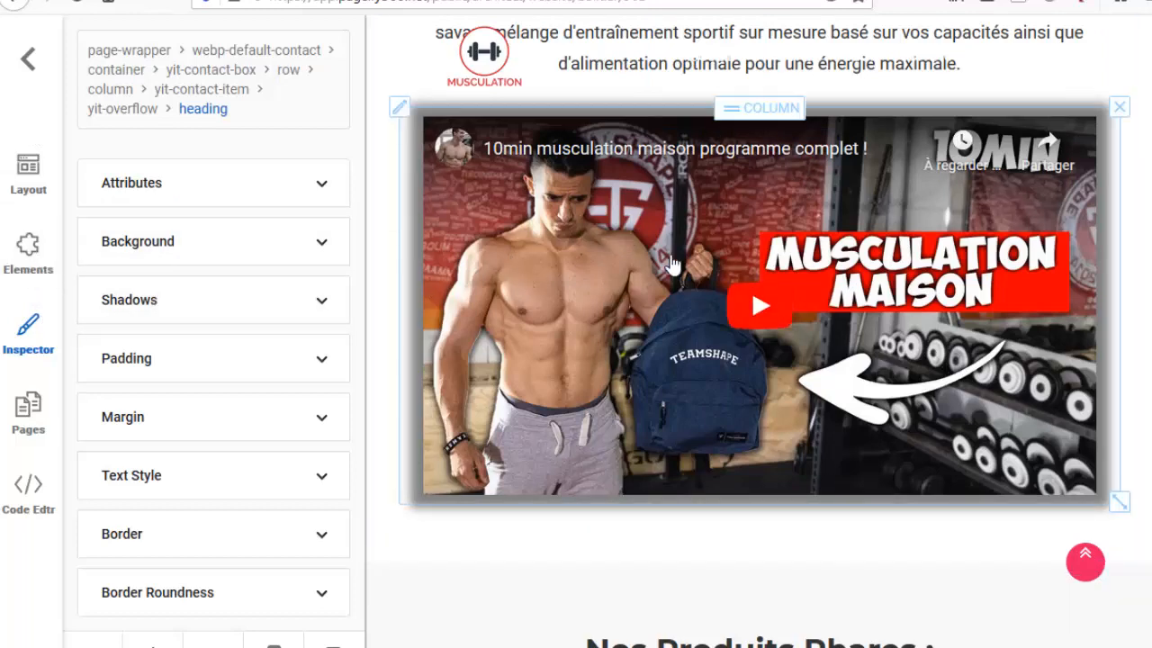
scroll(849, 235, "down", 5)
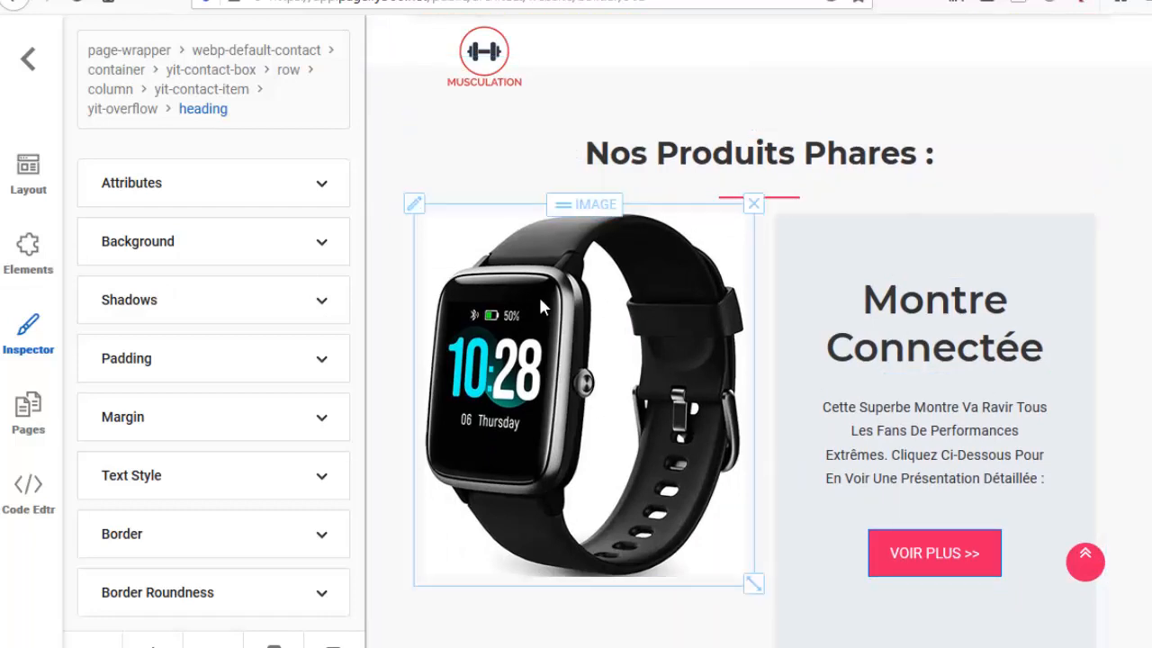
scroll(540, 295, "down", 1)
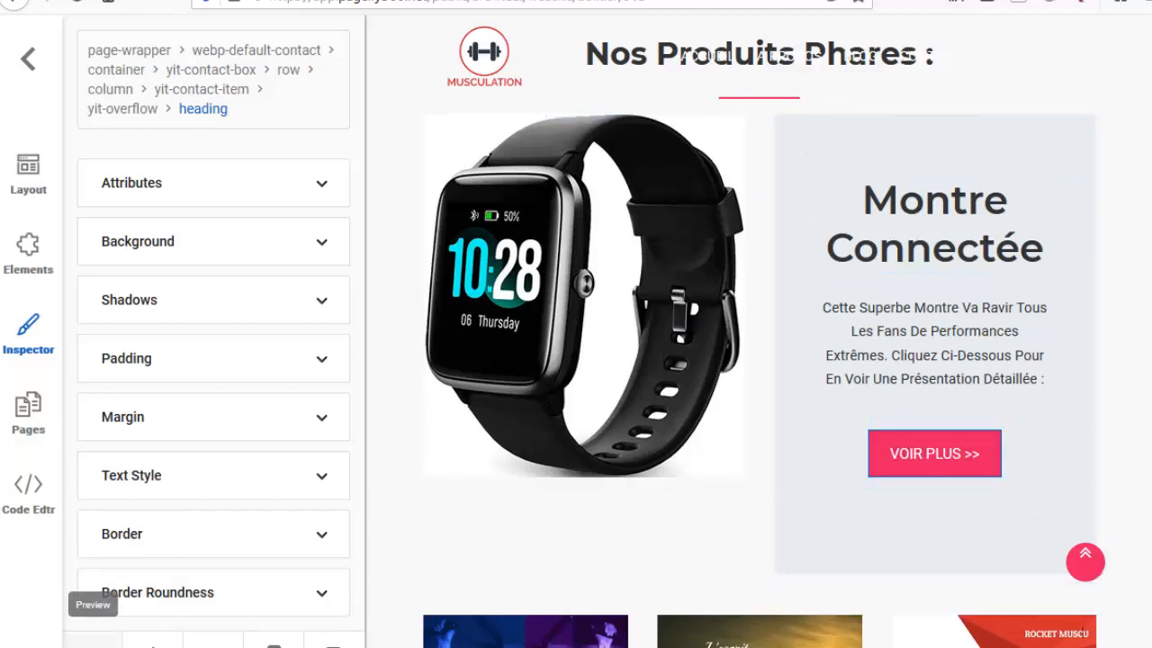
- Preview the site and follow the Montre Connectée product's "VOIR PLUS >>" link to examine its Amazon page
left_click(93, 641)
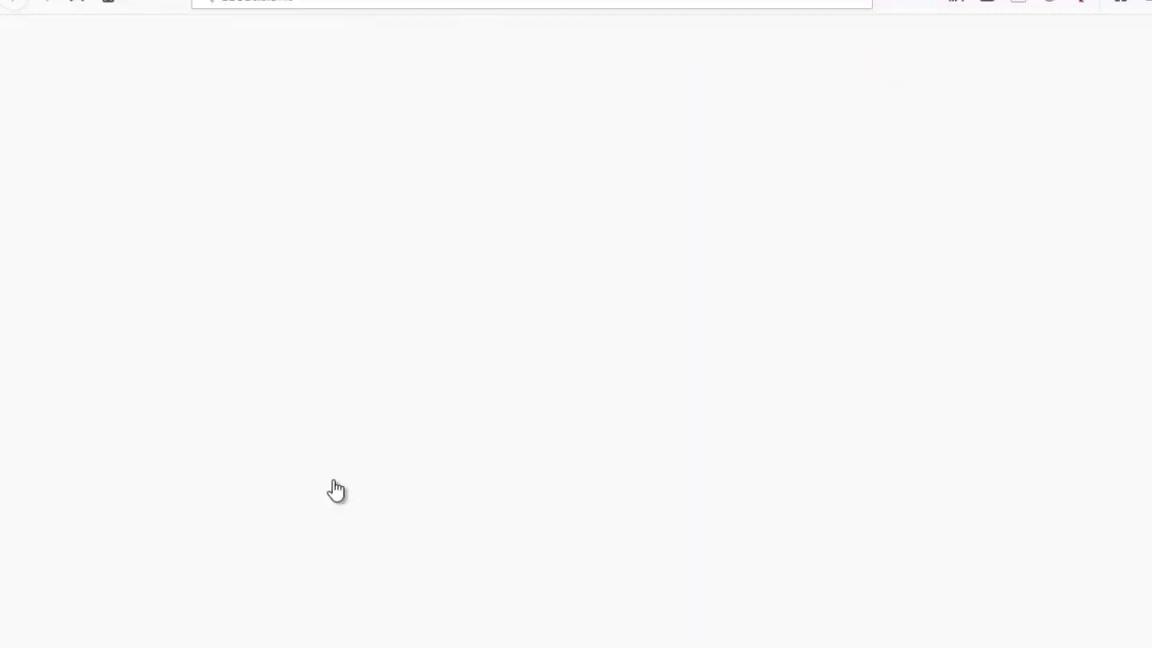
scroll(612, 282, "down", 6)
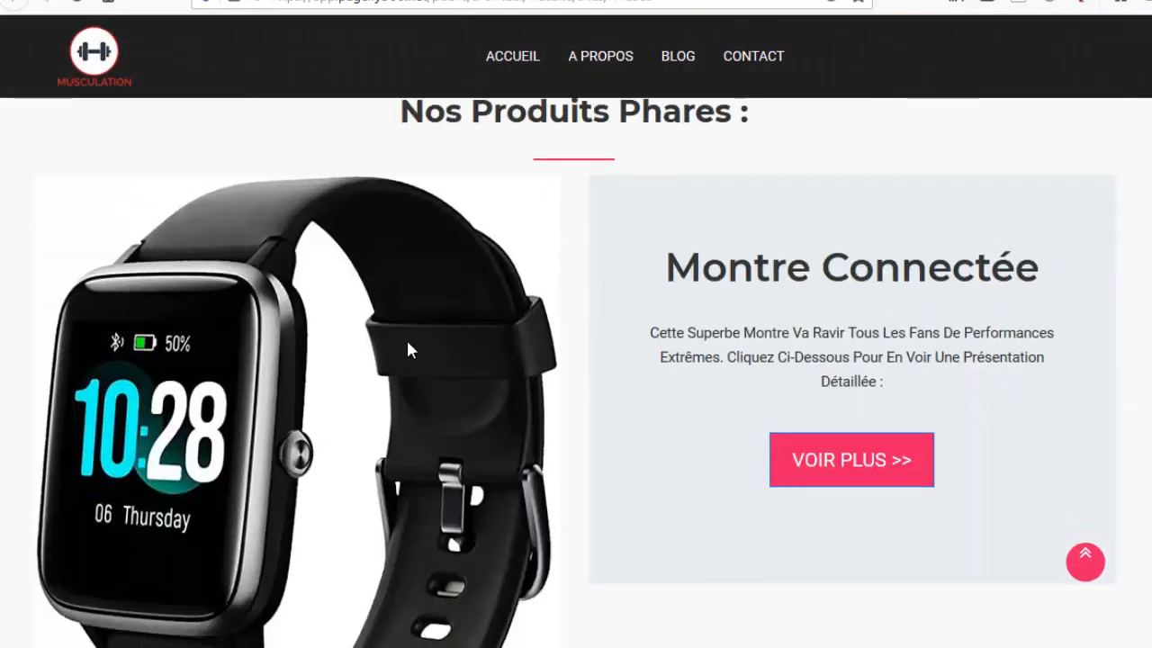
scroll(869, 319, "up", 3)
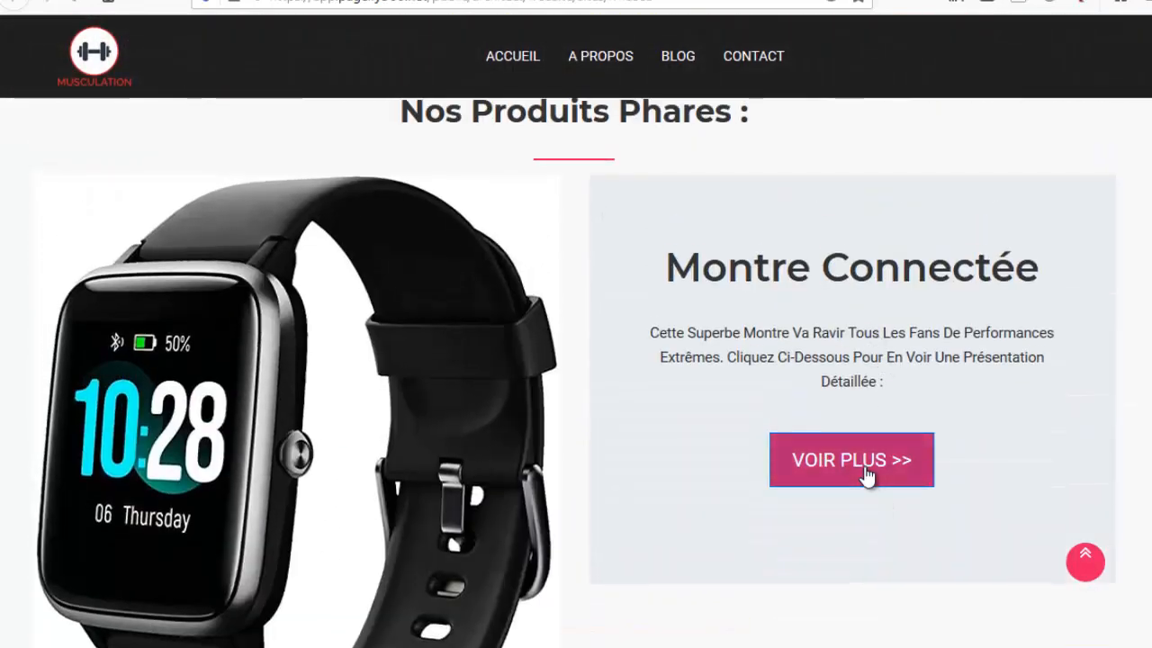
left_click(867, 474)
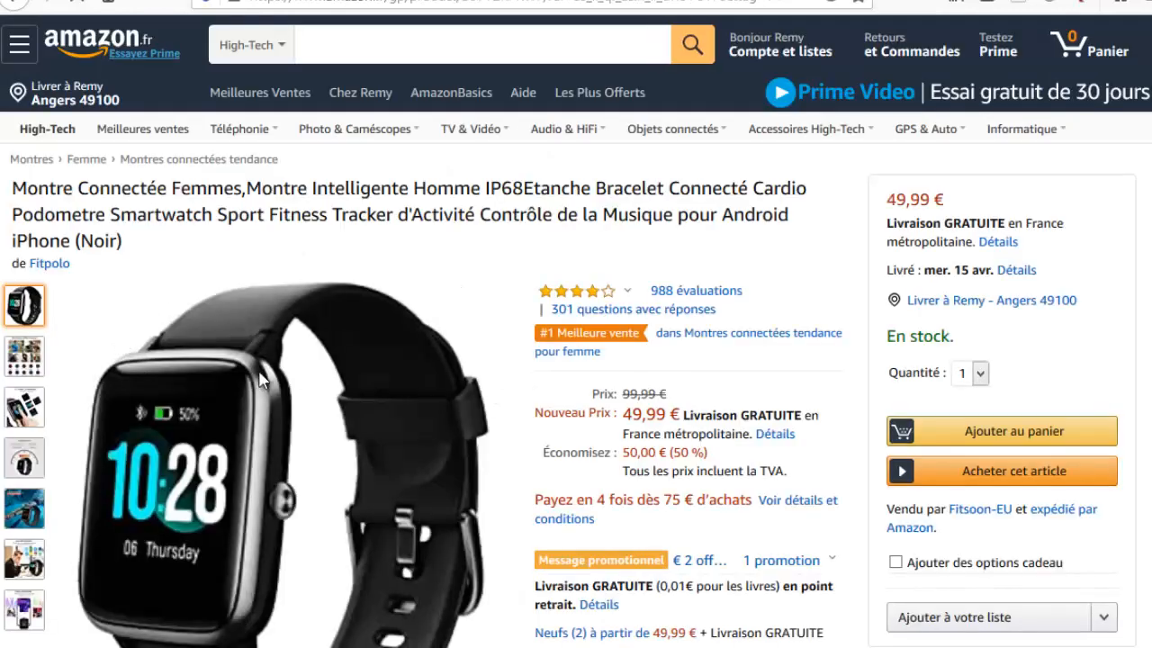
scroll(357, 490, "down", 2)
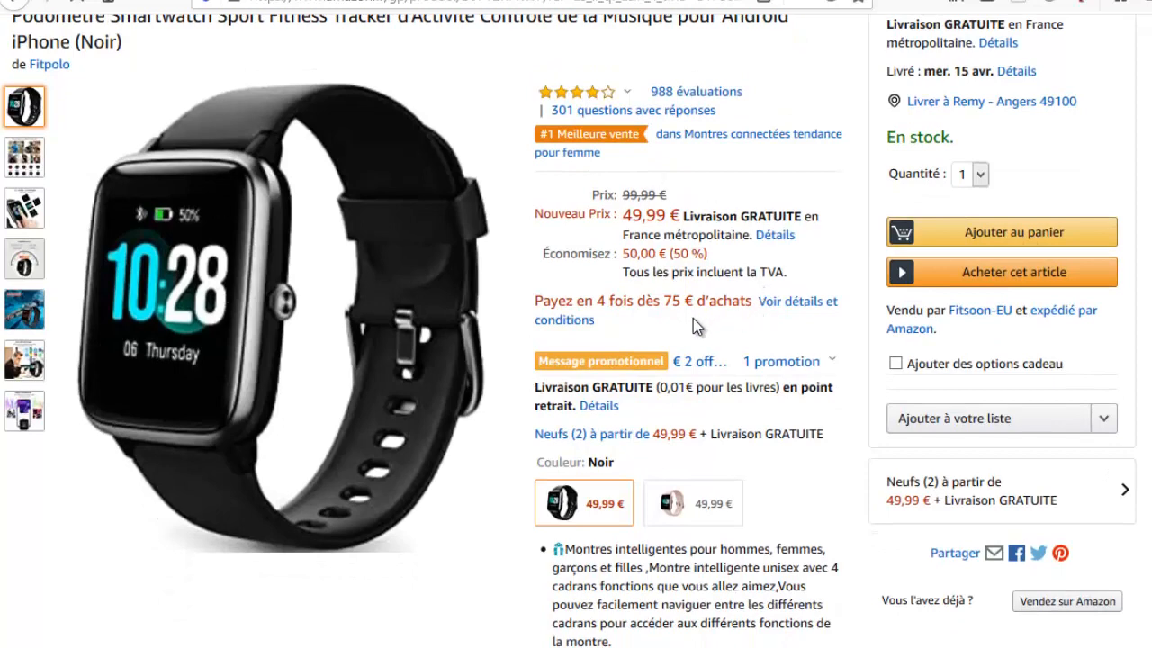
scroll(688, 268, "up", 2)
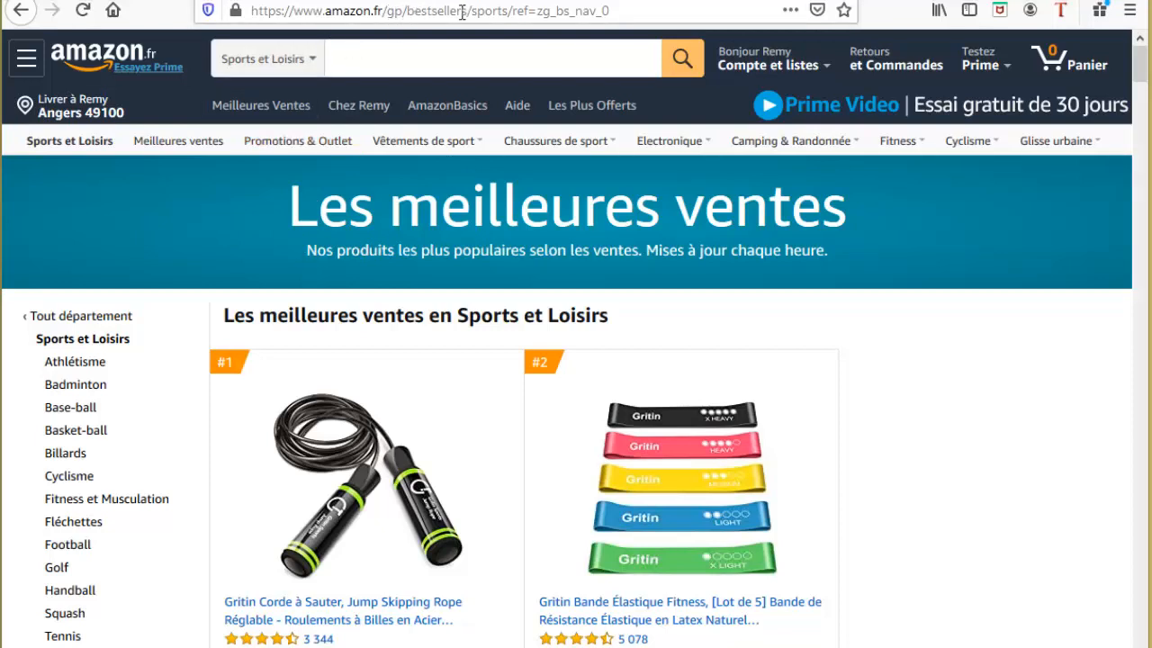
- Browse Amazon's Sports et Loisirs best sellers for a fitness product to promote
scroll(197, 332, "down", 2)
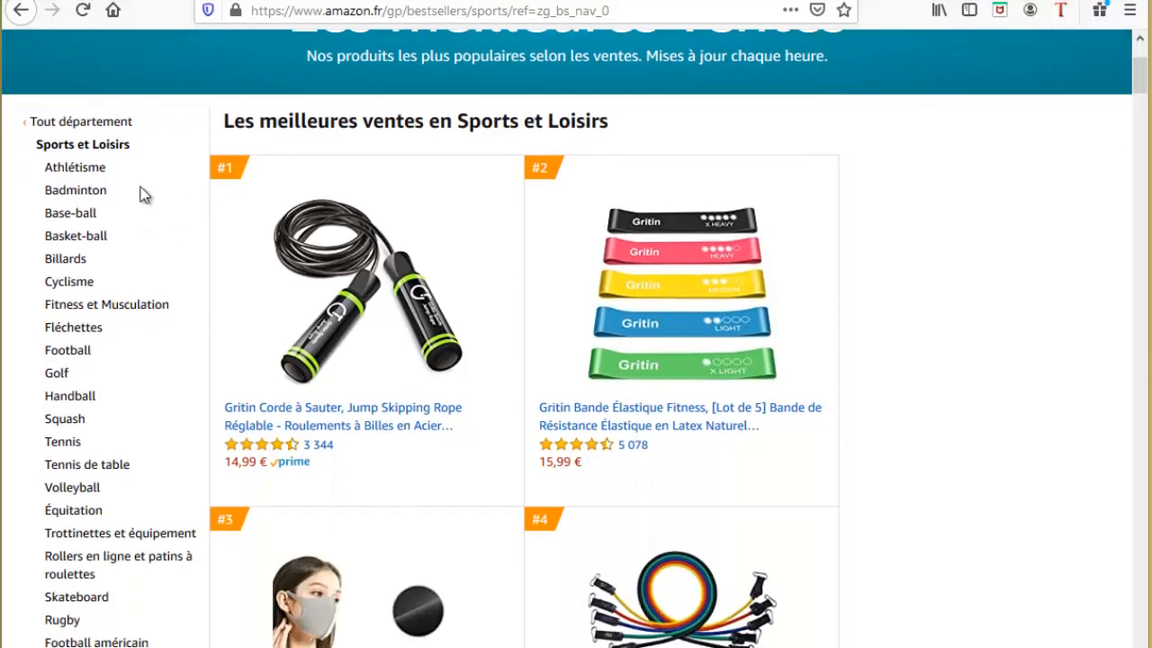
scroll(87, 171, "down", 1)
scroll(85, 168, "up", 3)
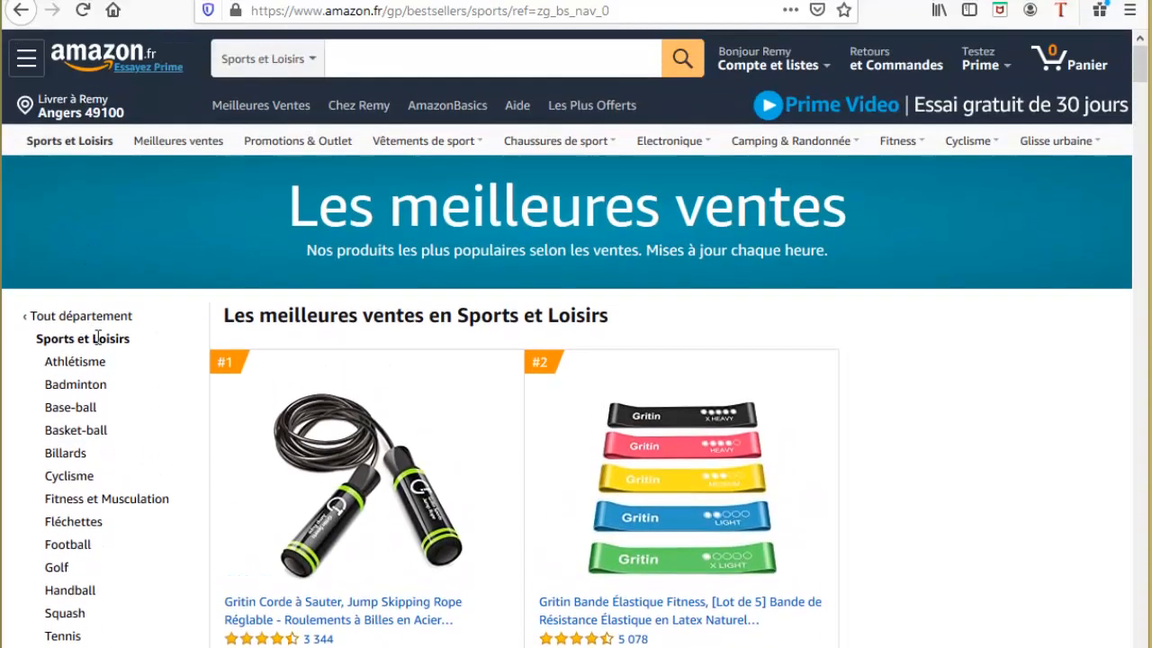
scroll(99, 339, "down", 4)
scroll(117, 500, "up", 4)
scroll(296, 318, "down", 1)
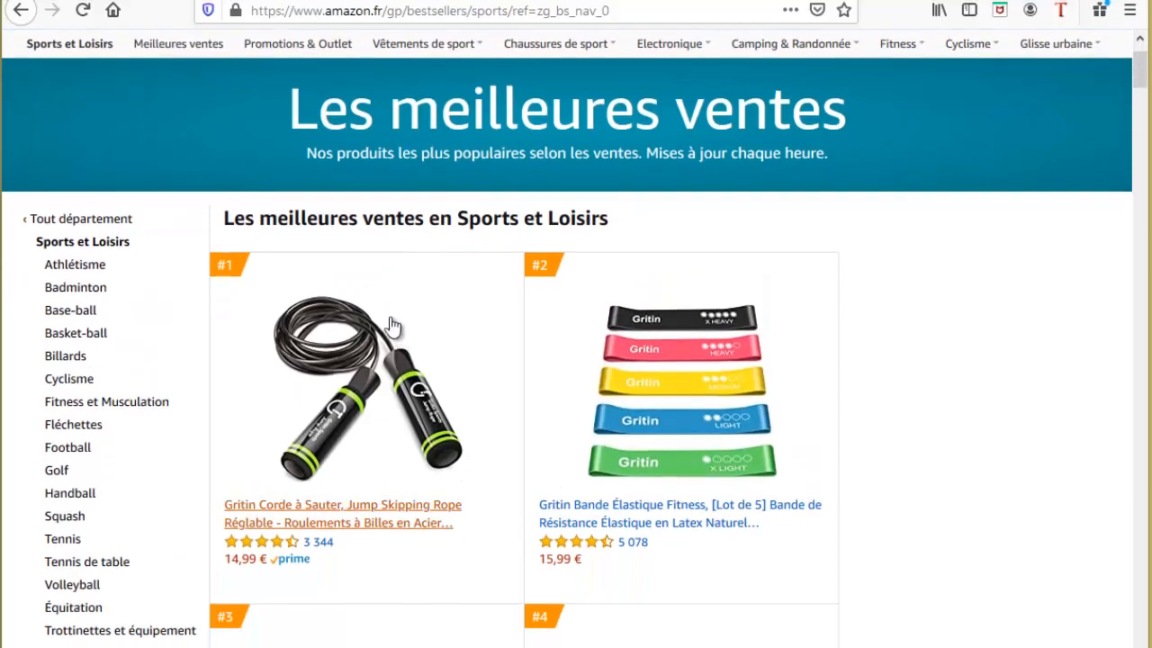
scroll(569, 156, "down", 3)
scroll(570, 155, "down", 10)
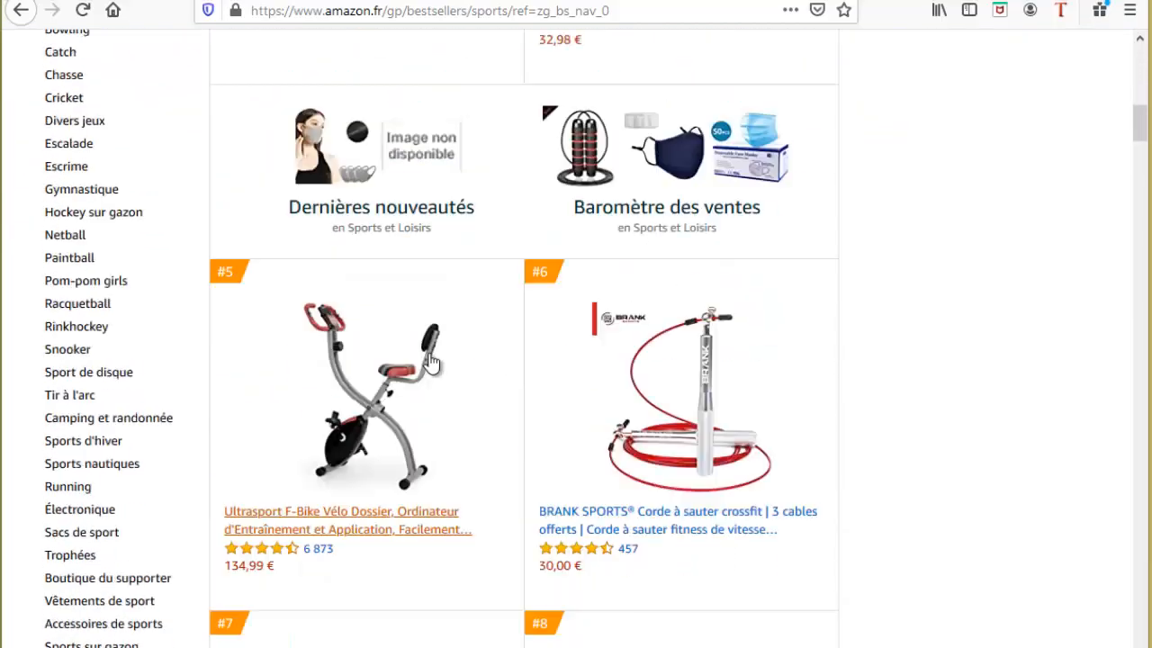
scroll(423, 418, "up", 11)
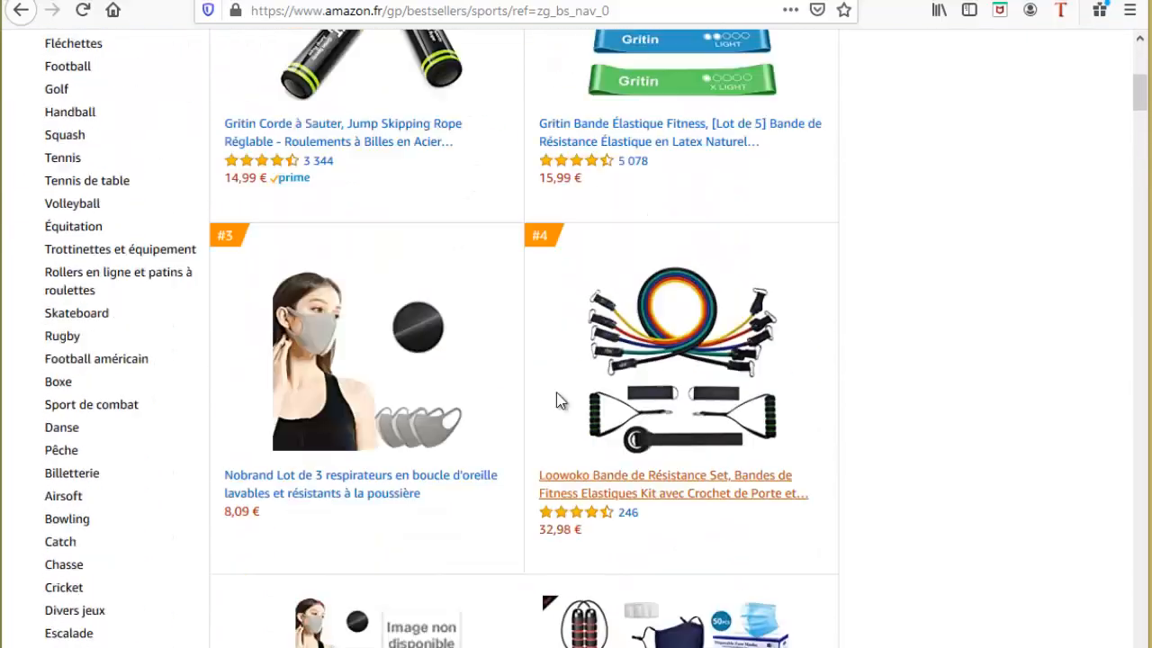
scroll(771, 304, "down", 3)
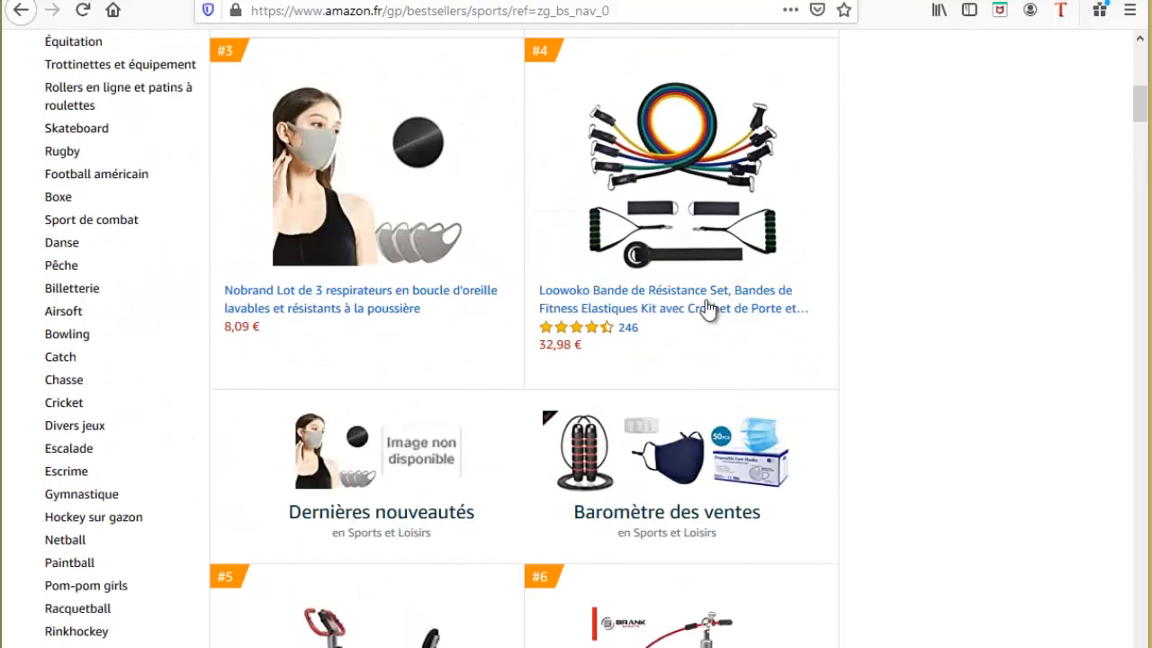
scroll(706, 310, "up", 5)
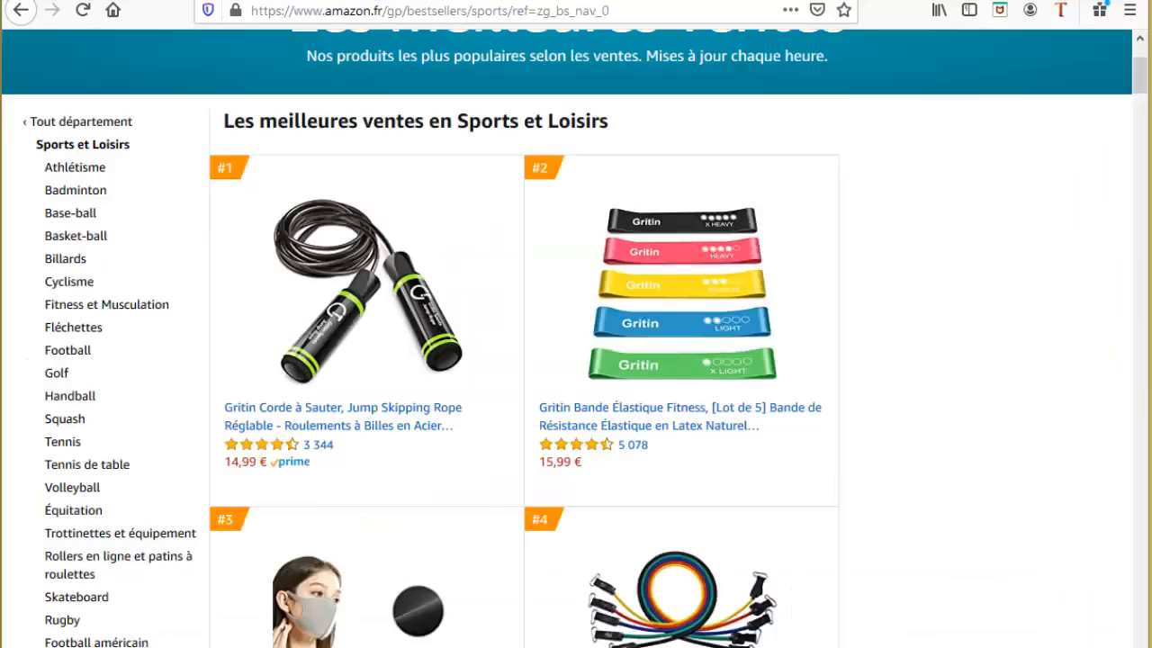
scroll(905, 375, "down", 5)
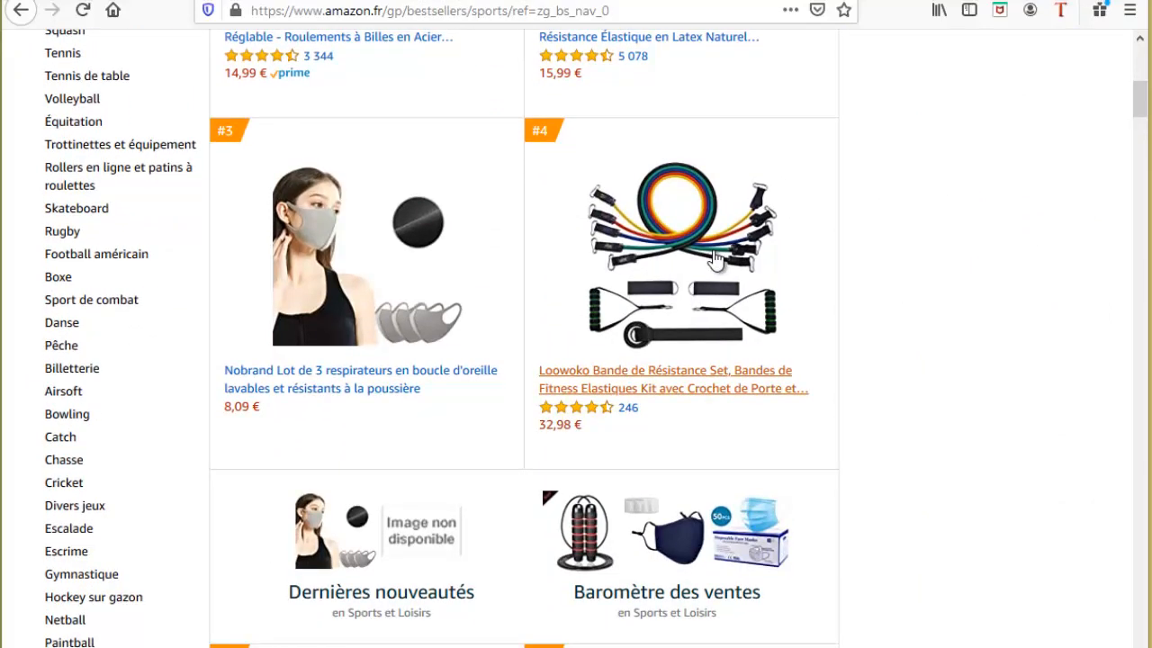
- Open the Loowoko resistance band set from the best sellers and copy its full product title
left_click(701, 254)
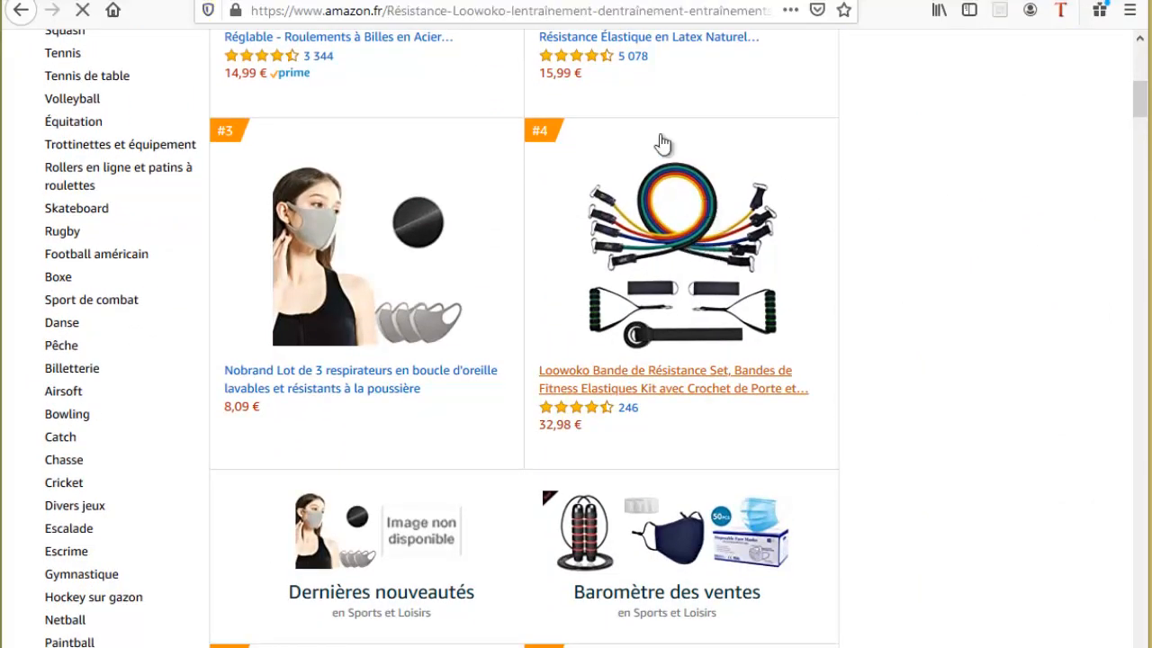
left_click(548, 13)
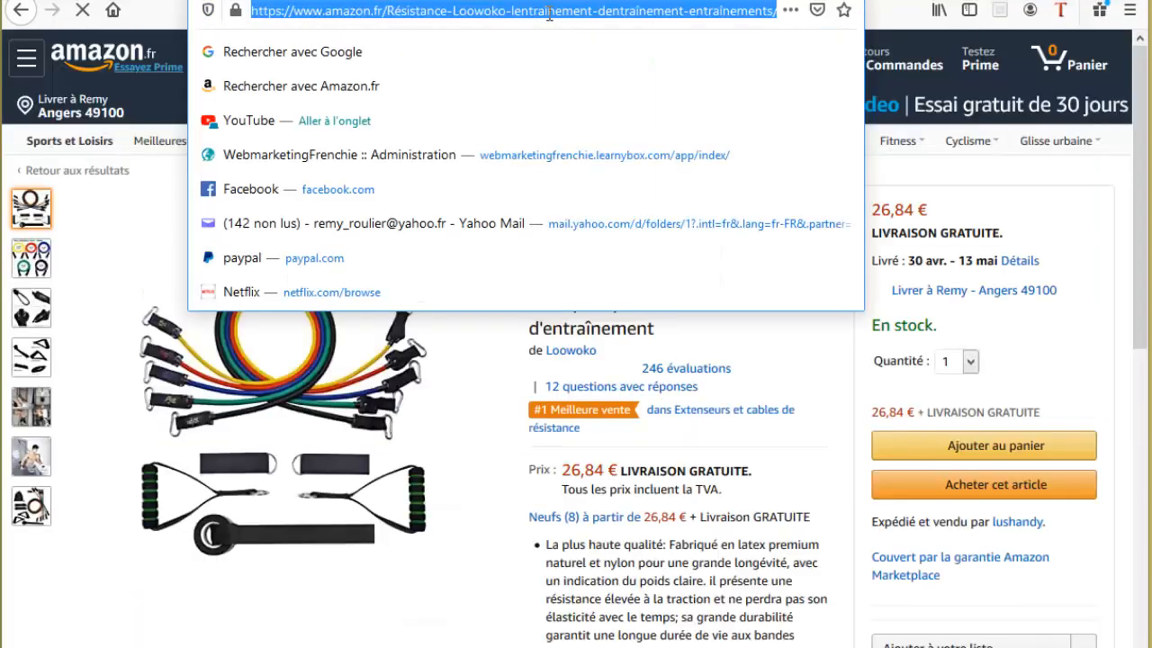
left_click(583, 241)
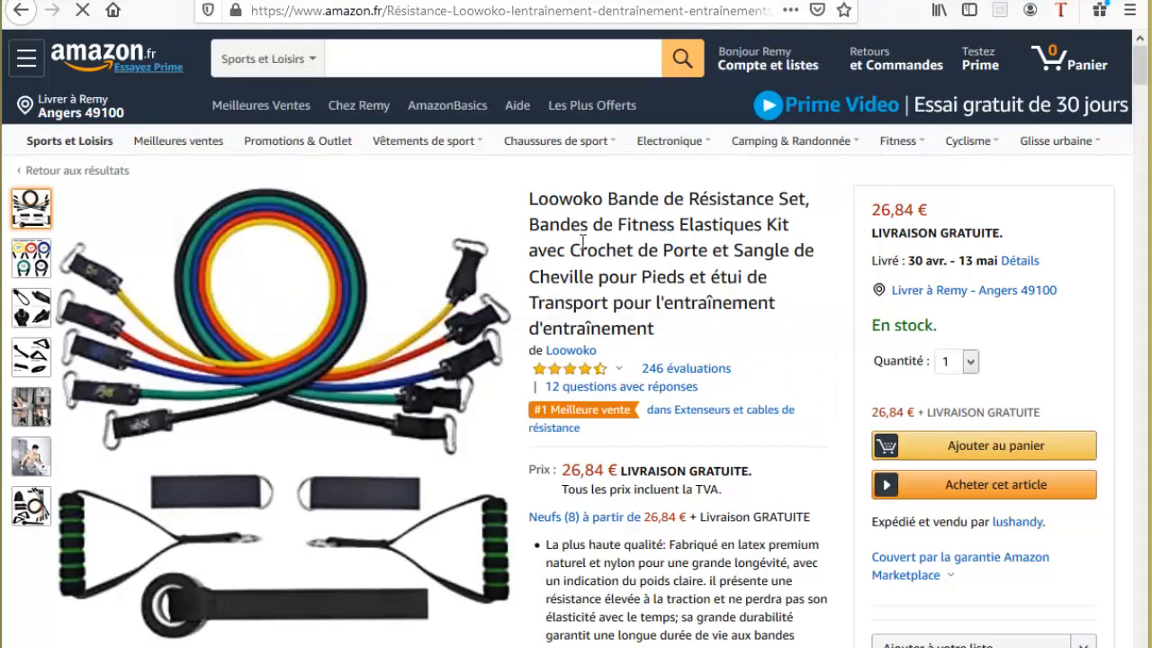
left_click_drag(529, 203, 662, 334)
key("ctrl+c")
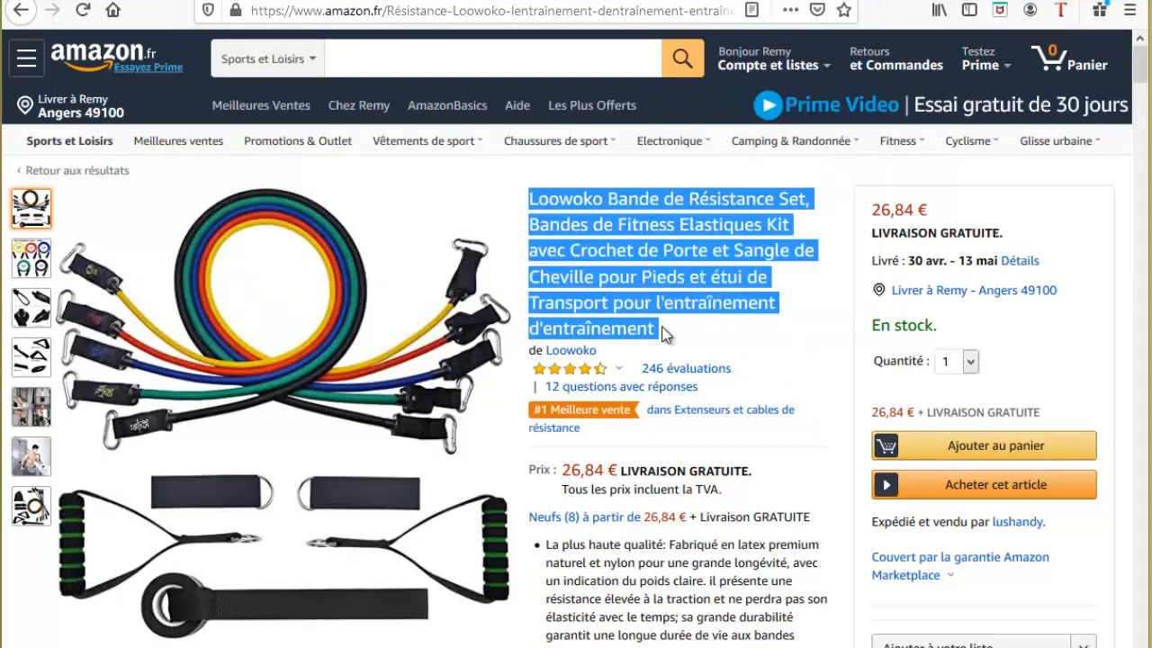
- Switch to Amazon Partenaires and search its quick links for the copied Loowoko product title, replacing "equipement sport"
left_click(243, 1)
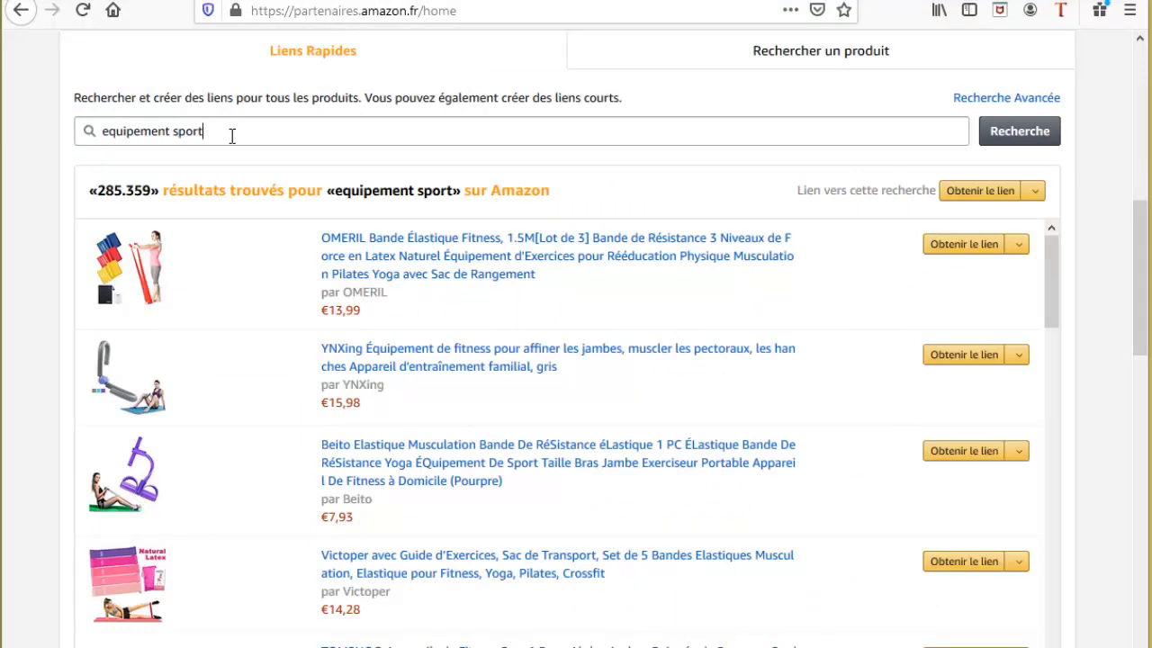
triple_click(231, 135)
key("ctrl+v")
left_click(1032, 135)
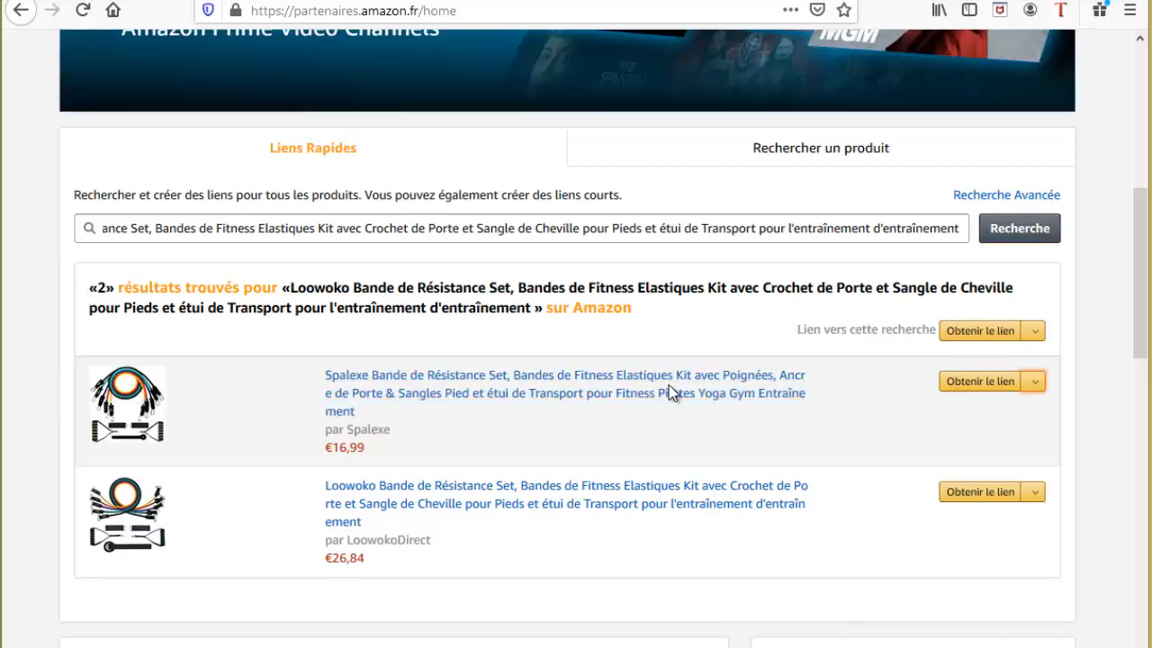
- Generate the short affiliate text link for the Spalexe resistance band set, select the link and close its dialog
left_click(1035, 382)
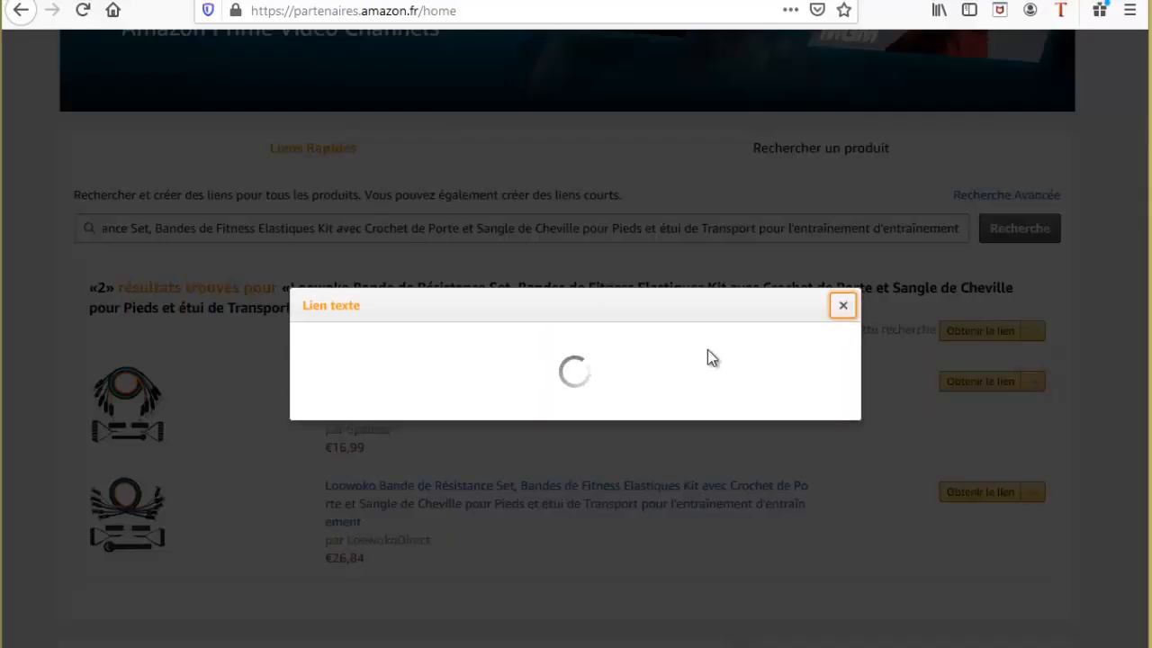
left_click(600, 304)
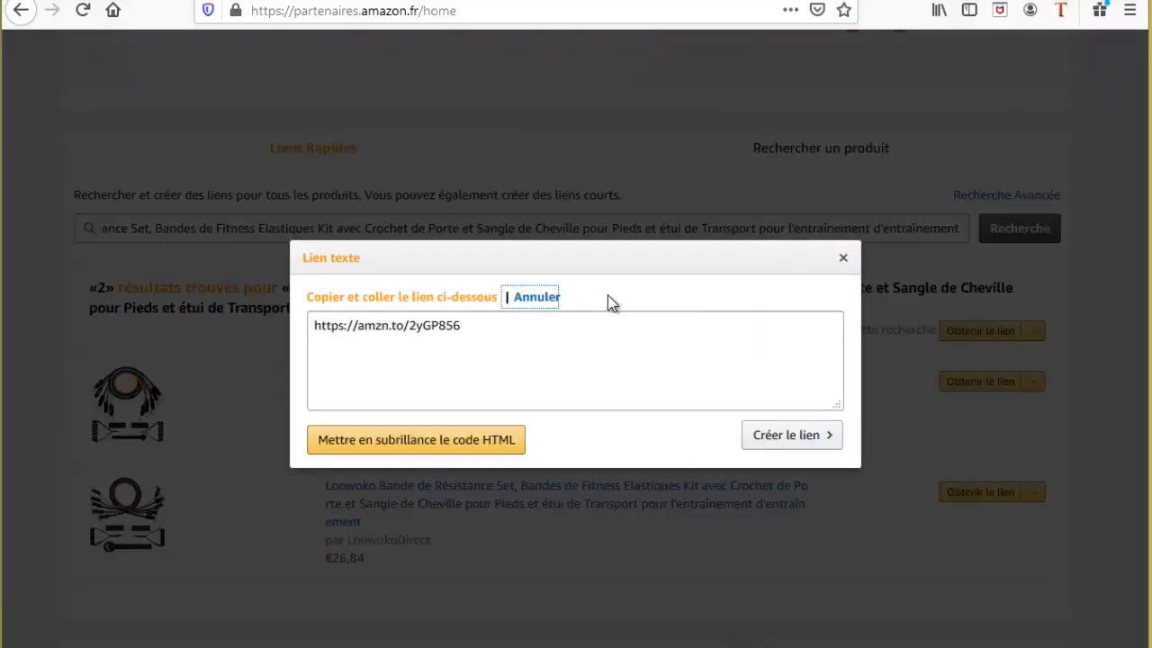
left_click_drag(500, 332, 303, 328)
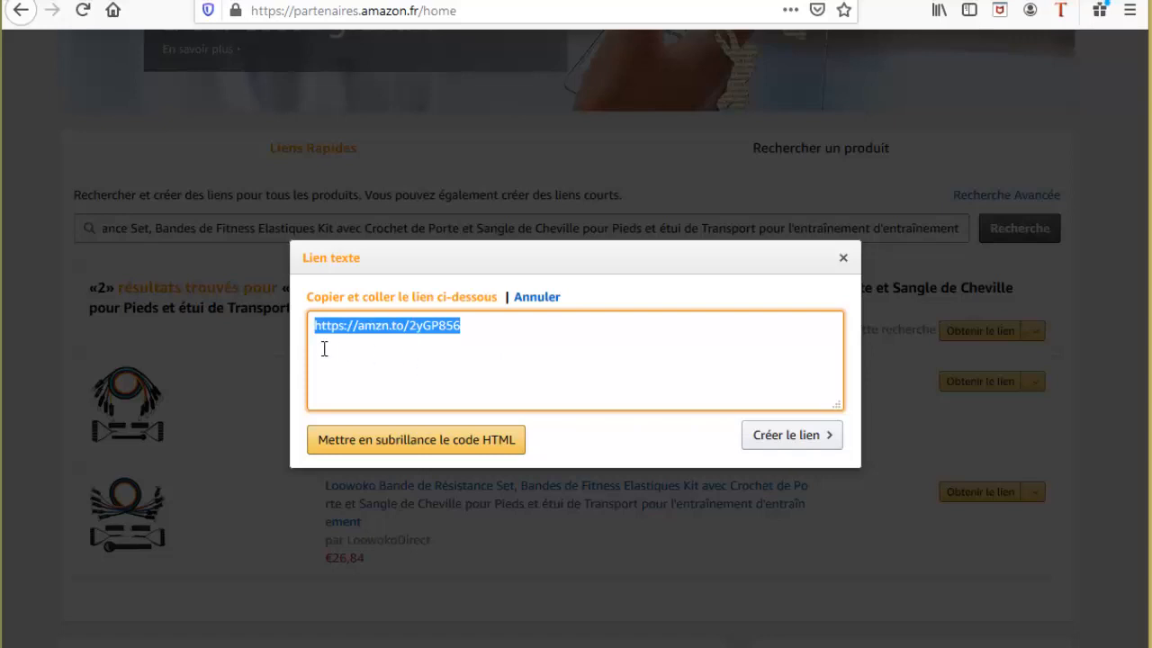
left_click(844, 260)
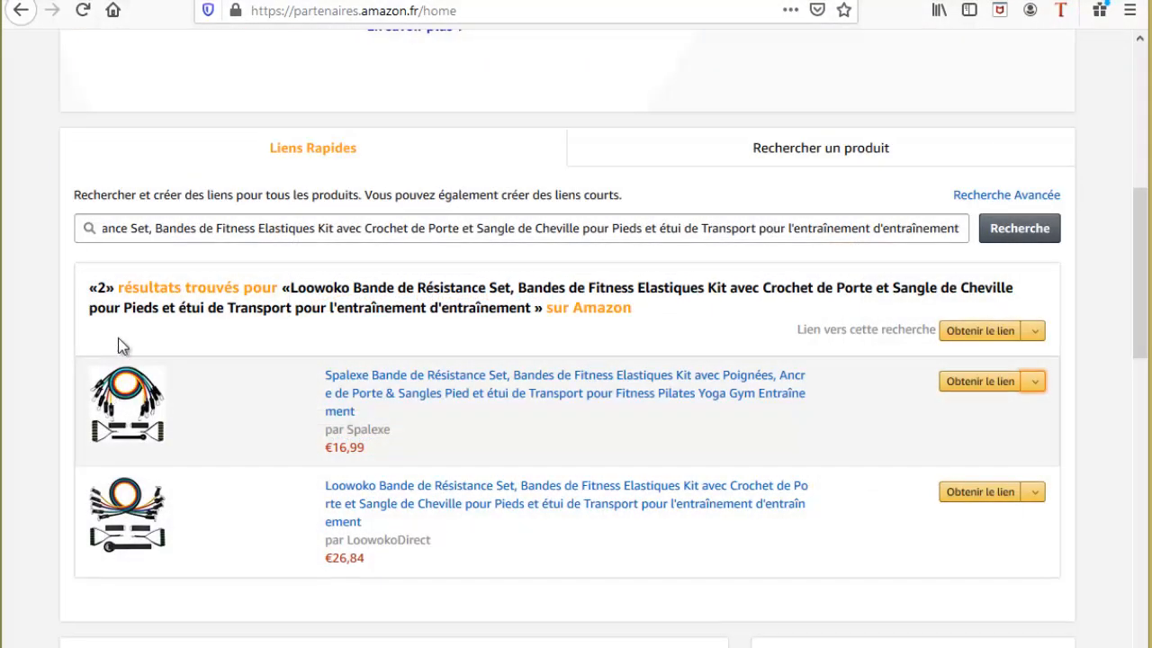
- Switch to YouTube and search for "t shirt levis"
left_click(832, 1)
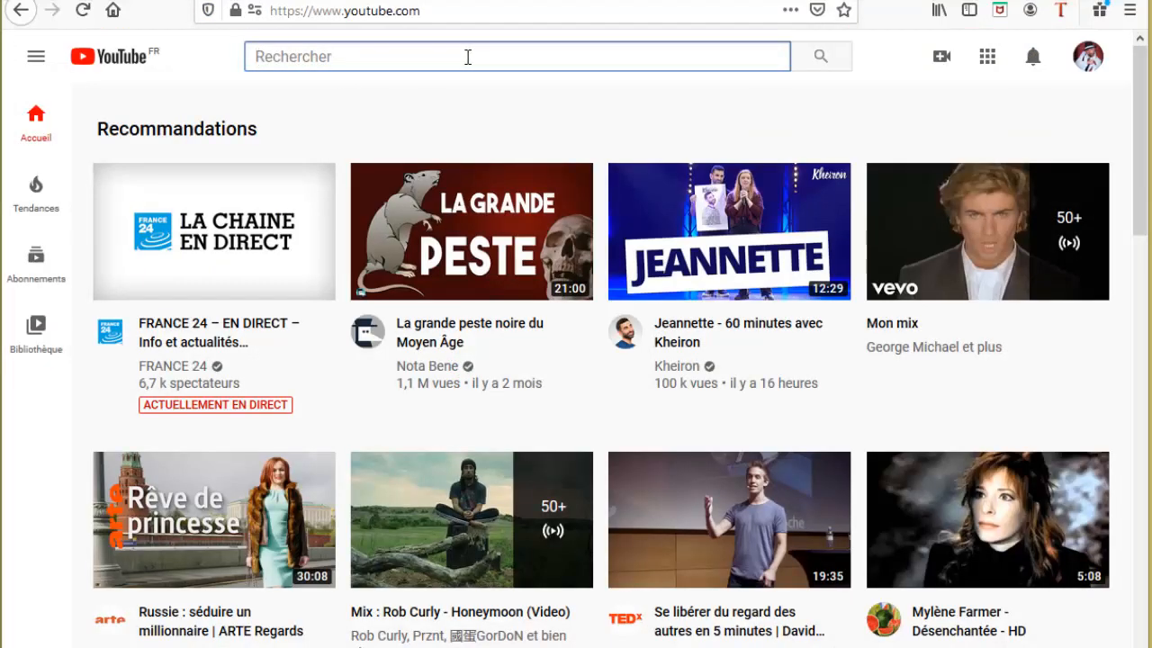
type("t shirt")
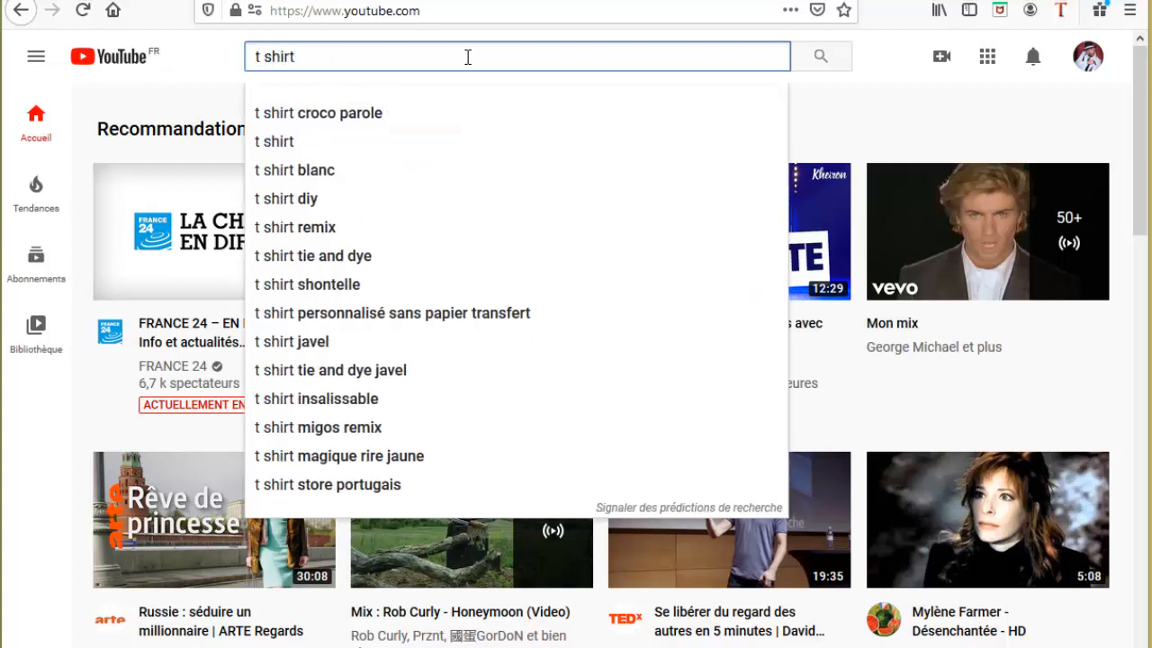
type(" levis")
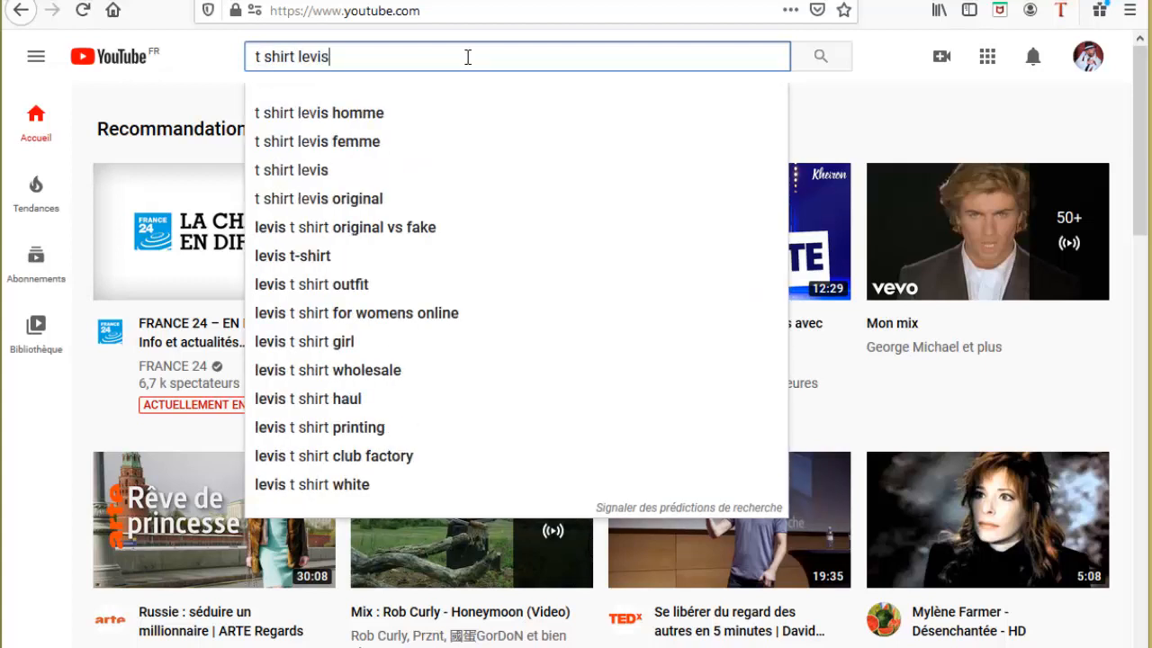
left_click(821, 57)
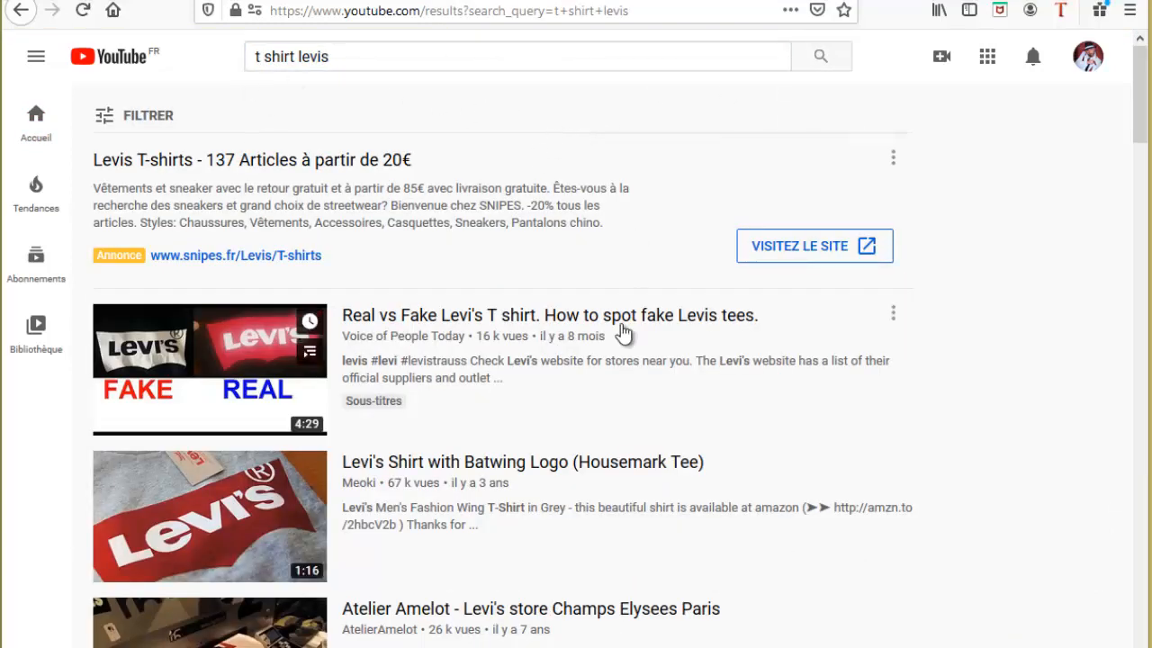
- Open the "Levi's Shirt with Batwing Logo (Housemark Tee)" video, pause it at 0:17 and examine the Amazon link in its description
scroll(477, 355, "down", 2)
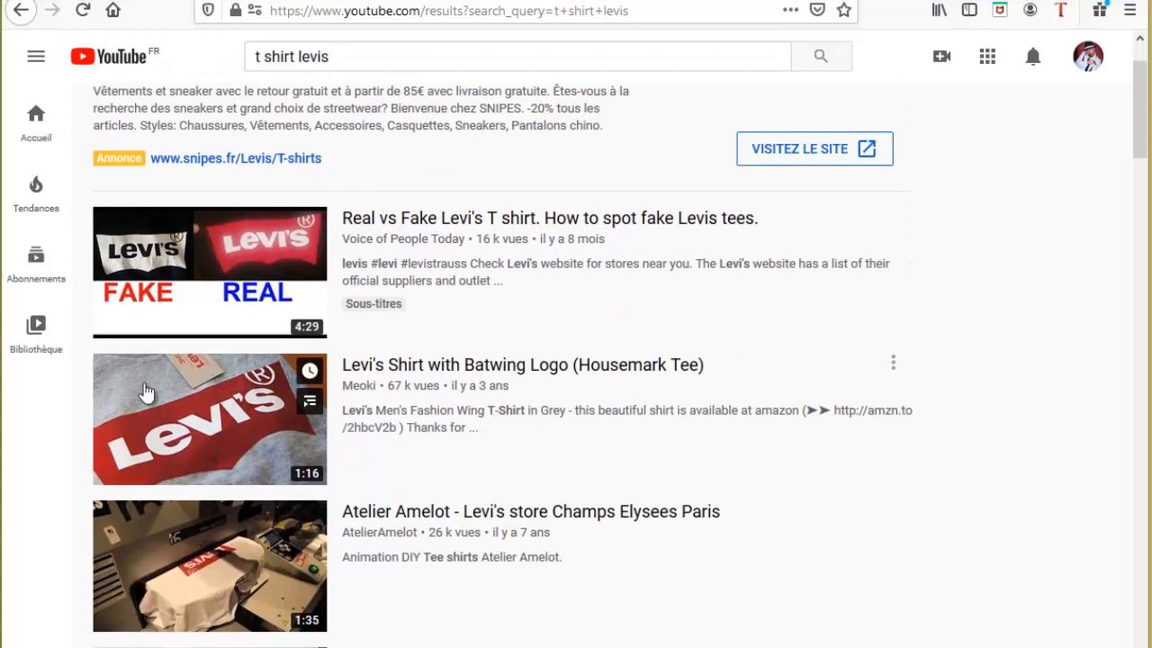
left_click(472, 366)
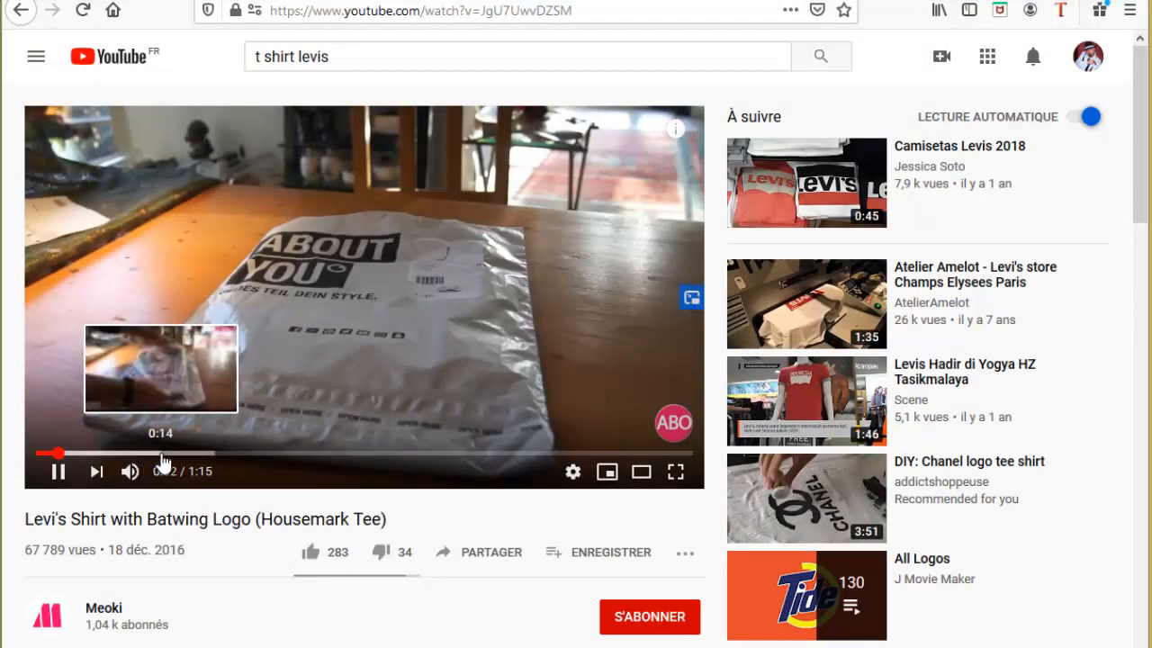
left_click(191, 456)
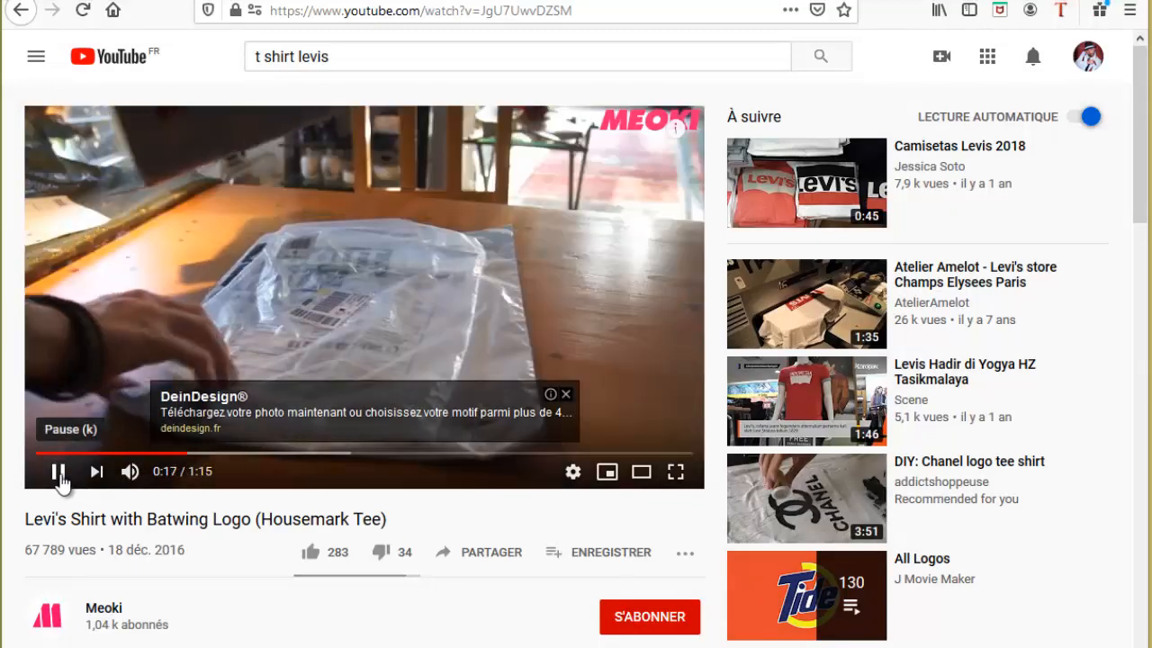
left_click(57, 471)
left_click(565, 393)
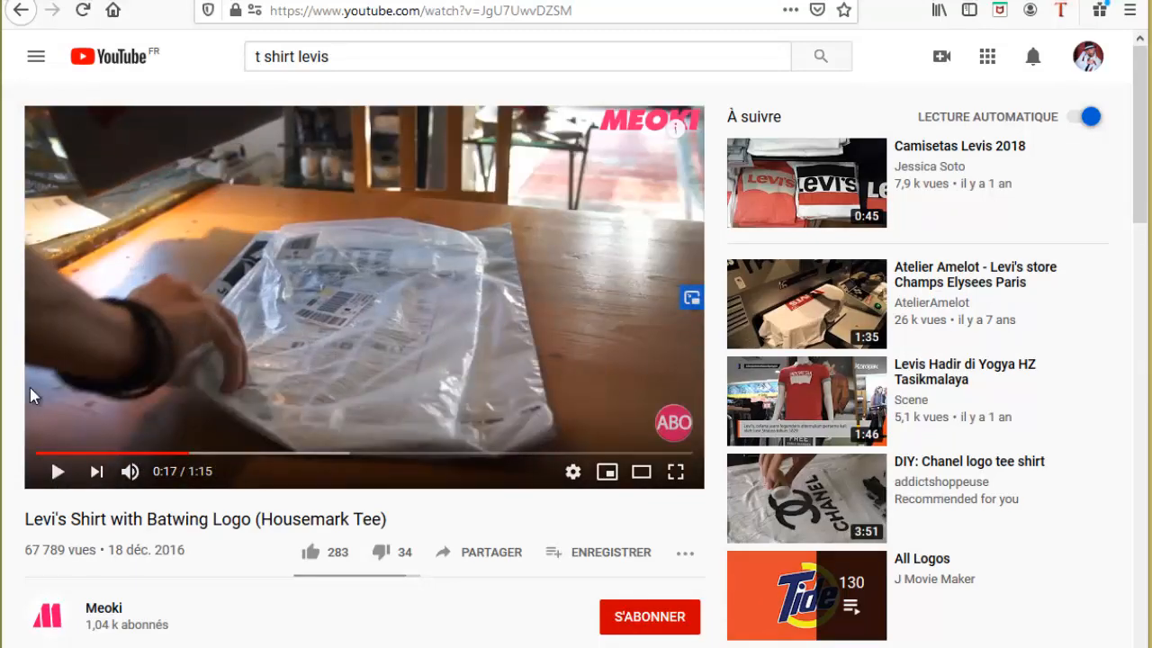
scroll(288, 468, "down", 4)
scroll(342, 278, "up", 2)
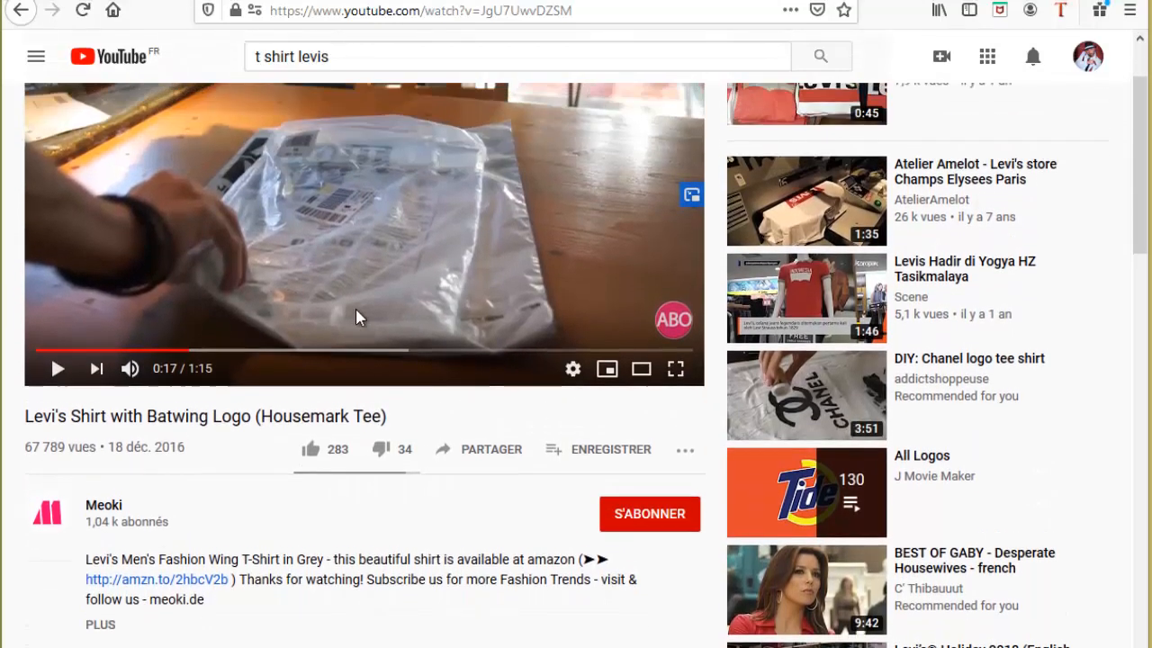
scroll(298, 259, "up", 2)
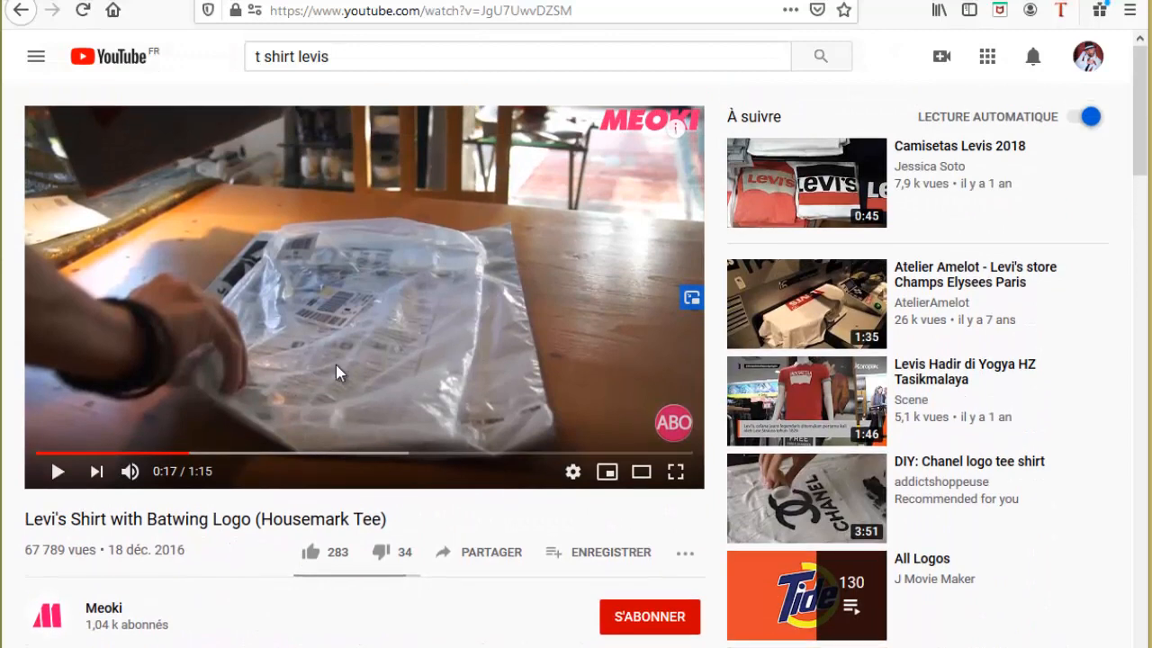
scroll(328, 406, "down", 5)
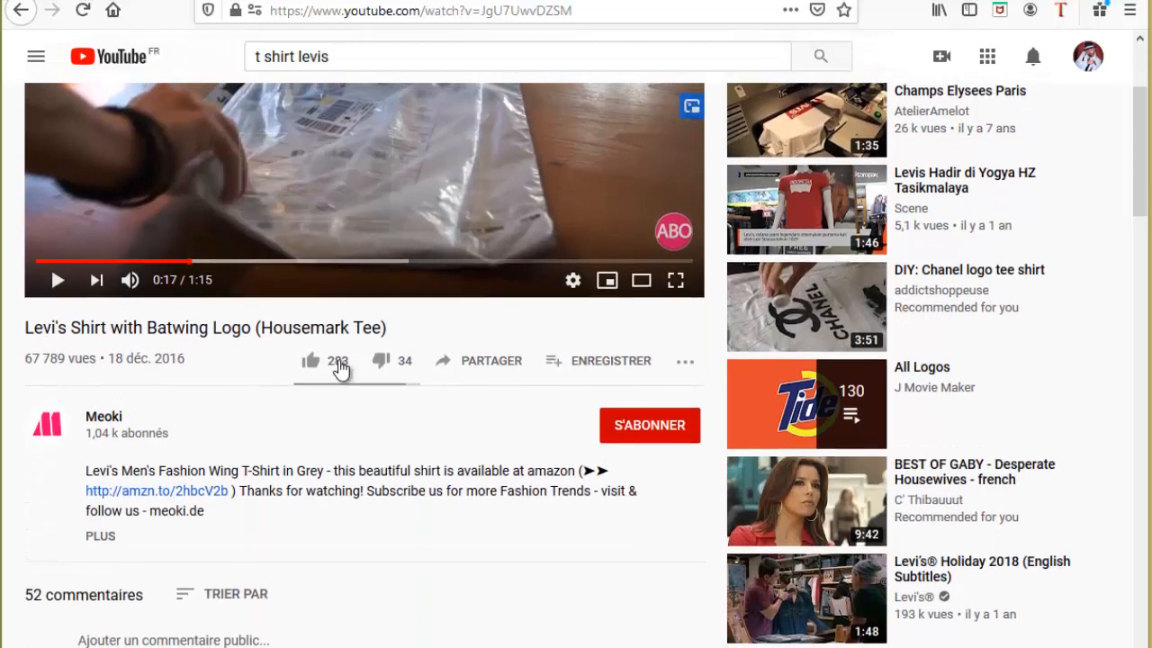
- Open the Amazon link in the video's description and select the product ID B00VLN9DAI in the page's address
scroll(387, 355, "up", 5)
scroll(279, 364, "down", 4)
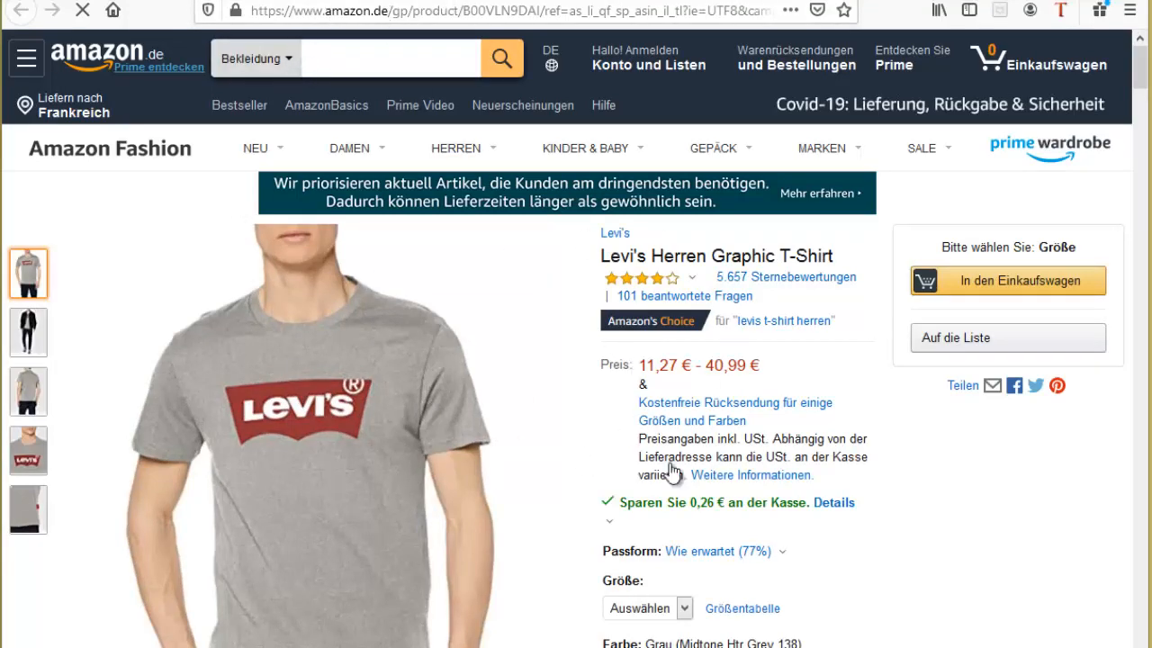
scroll(608, 476, "down", 1)
scroll(607, 477, "up", 1)
left_click_drag(465, 10, 532, 10)
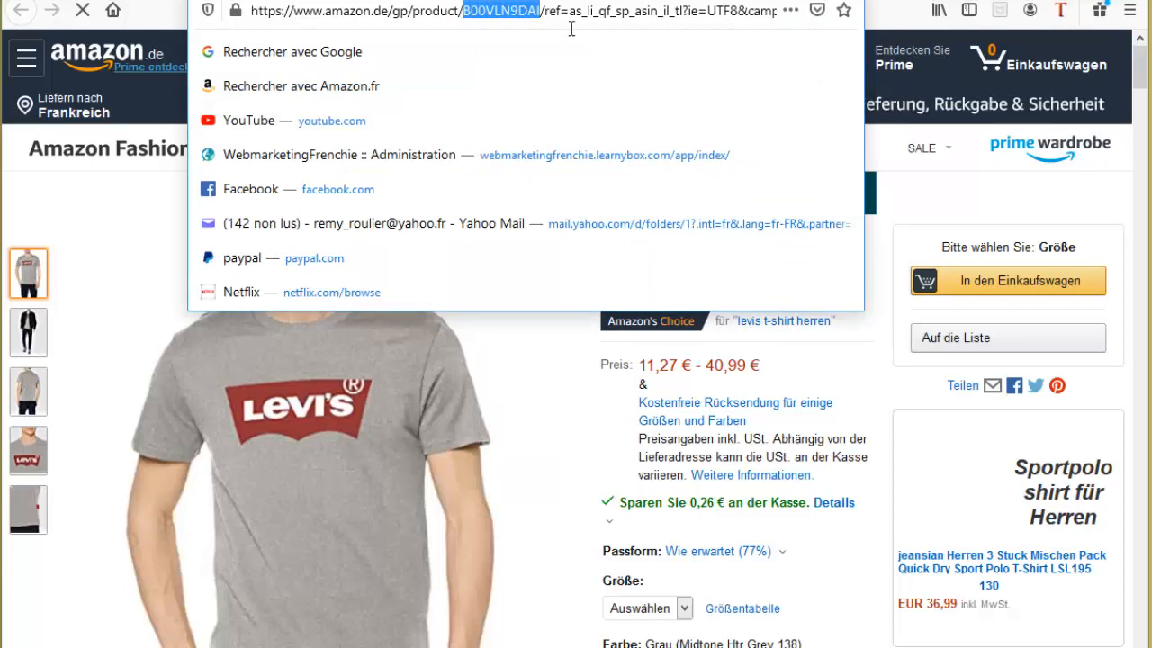
- Switch to Amazon Partenaires and search its quick links for the product ID B00VLN9DAI
key("ctrl+Tab")
triple_click(570, 226)
type("B00VLN9DAI")
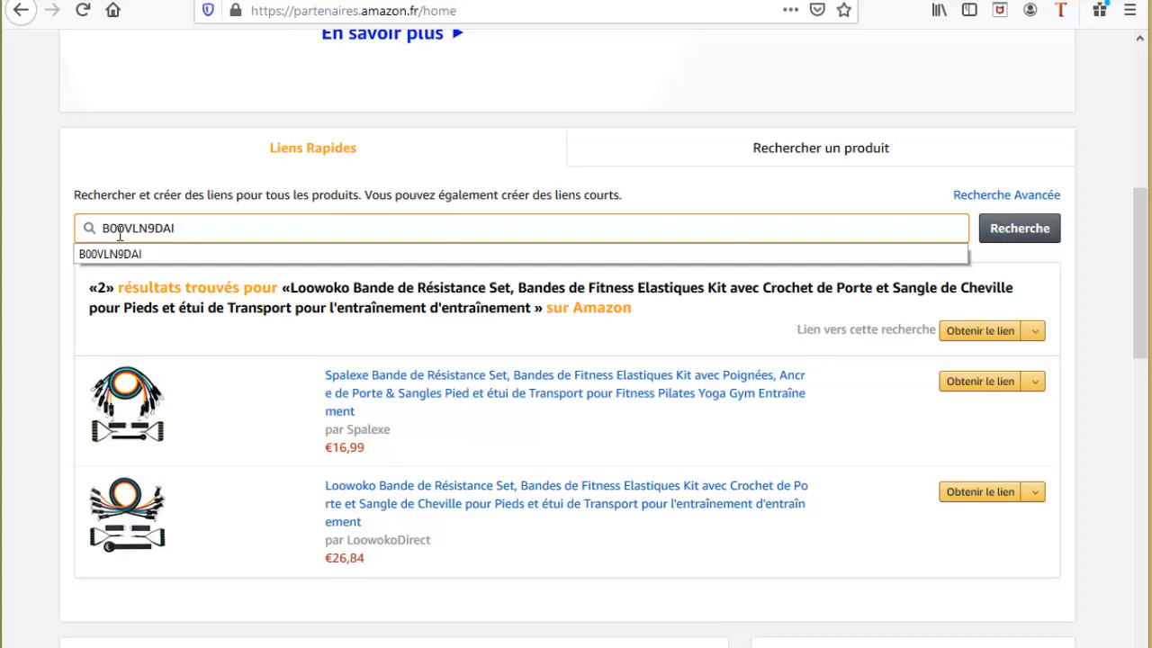
left_click(1032, 235)
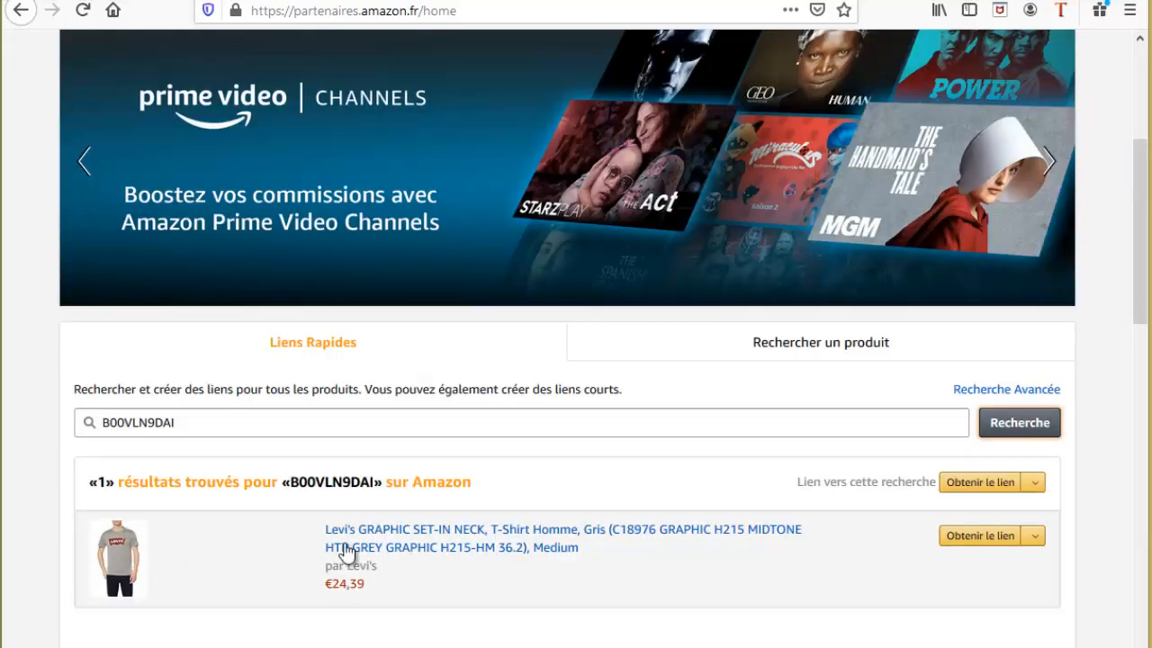
- Generate the short affiliate text link for the grey Levi's T-shirt, select the link and close its dialog
left_click(1034, 537)
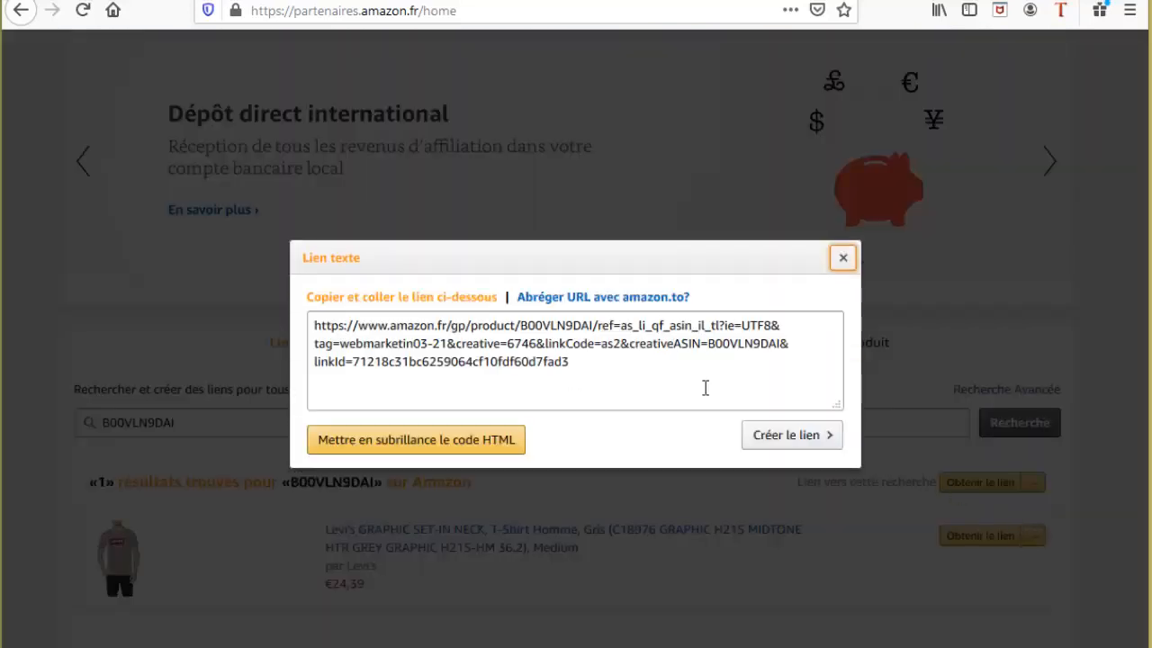
left_click(604, 298)
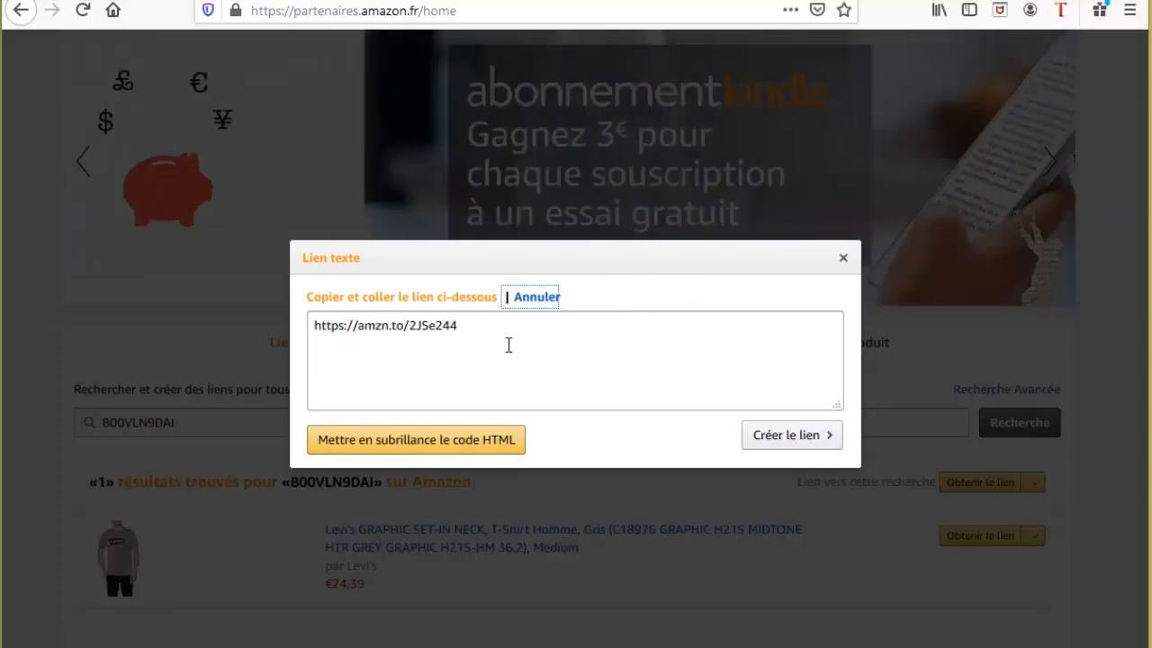
left_click_drag(485, 332, 281, 326)
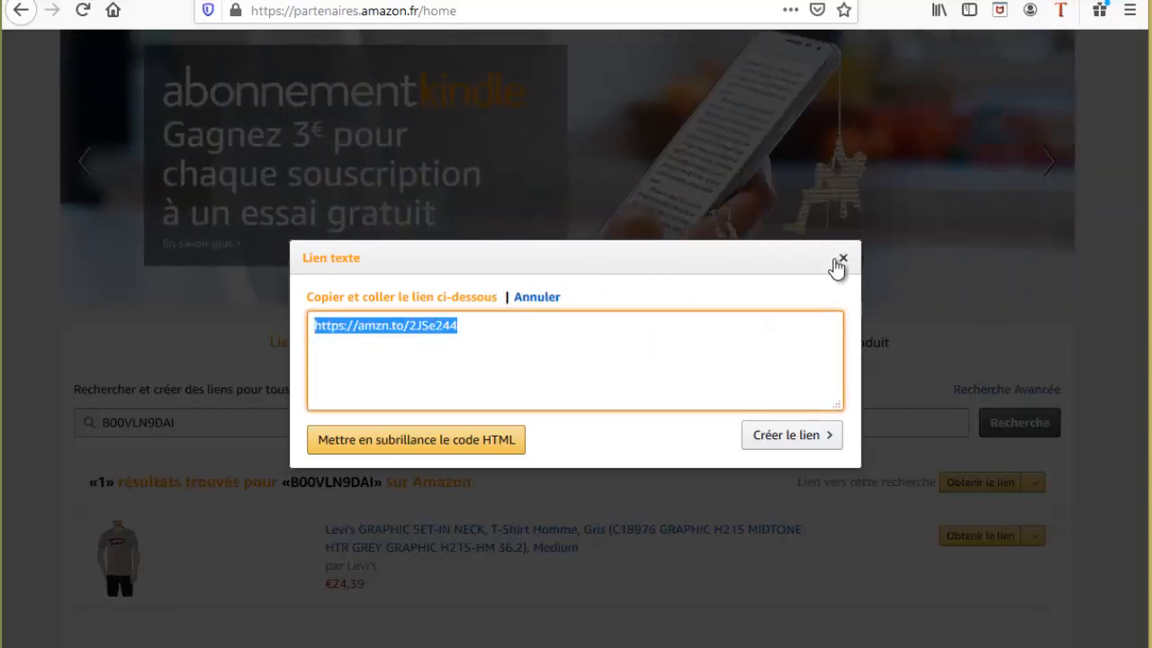
left_click(843, 261)
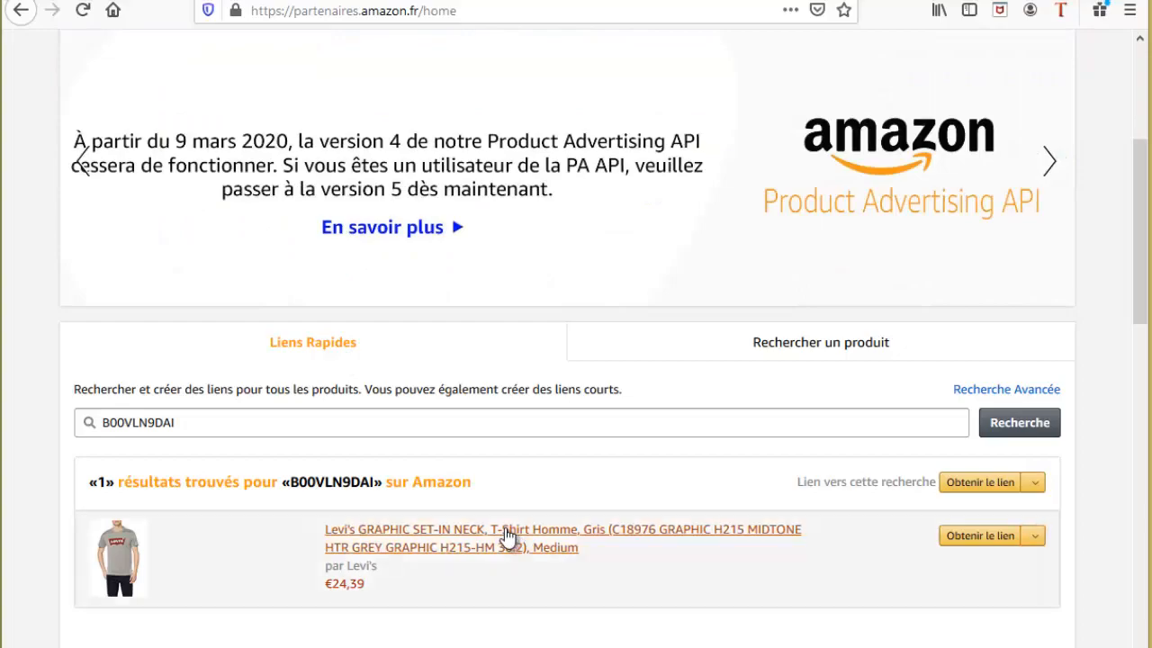
- Open the Levi's T-shirt's Amazon.fr page from the search result, review its details and select the product description text
left_click(509, 540)
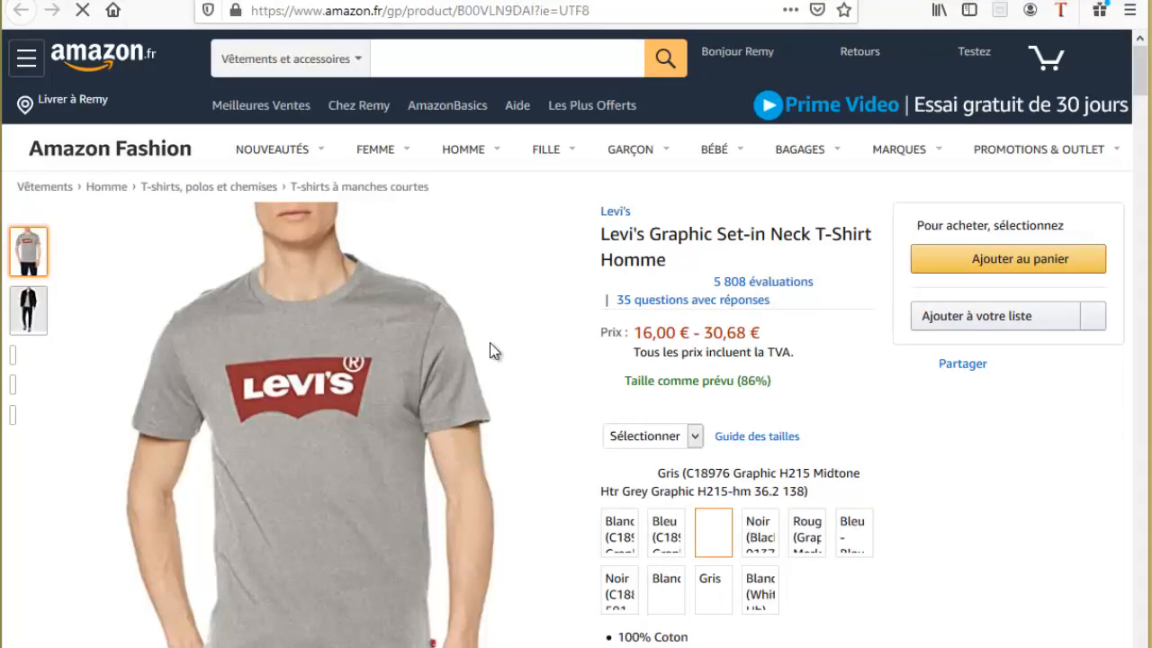
scroll(514, 461, "down", 5)
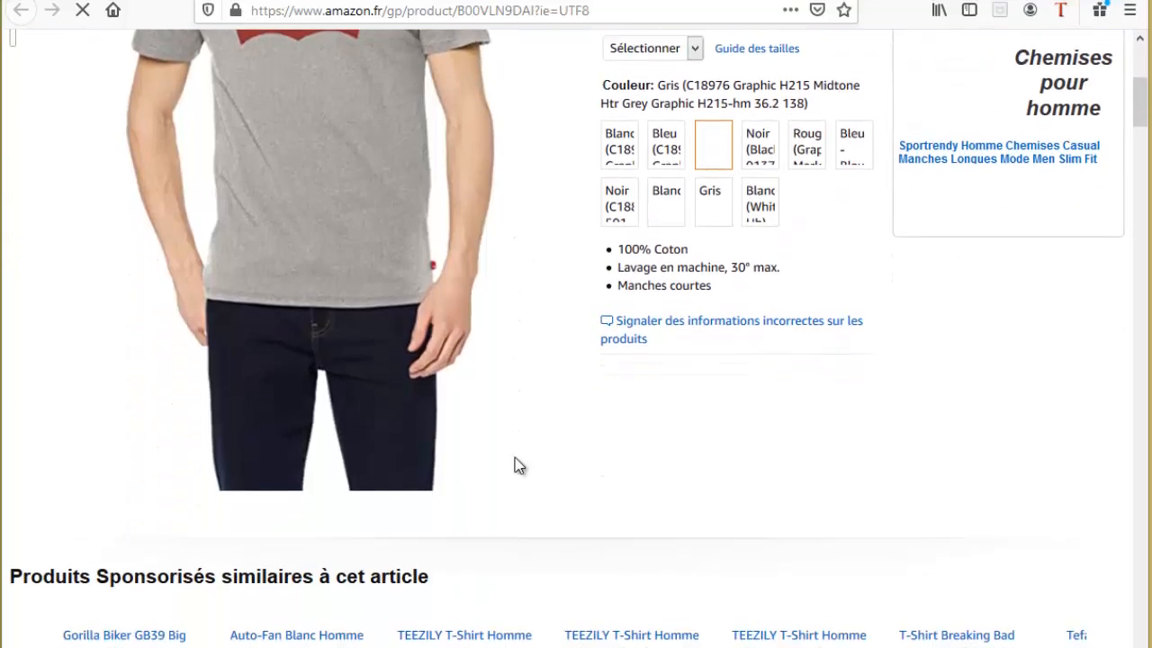
scroll(514, 460, "up", 5)
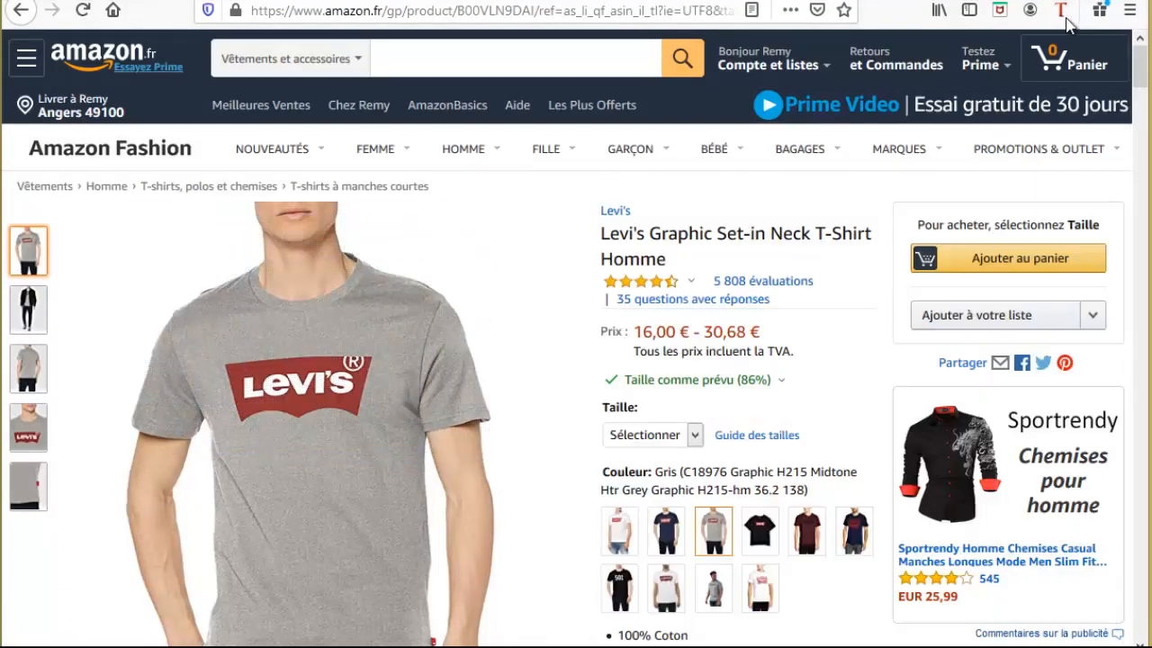
left_click_drag(1140, 67, 1140, 134)
scroll(756, 201, "down", 3)
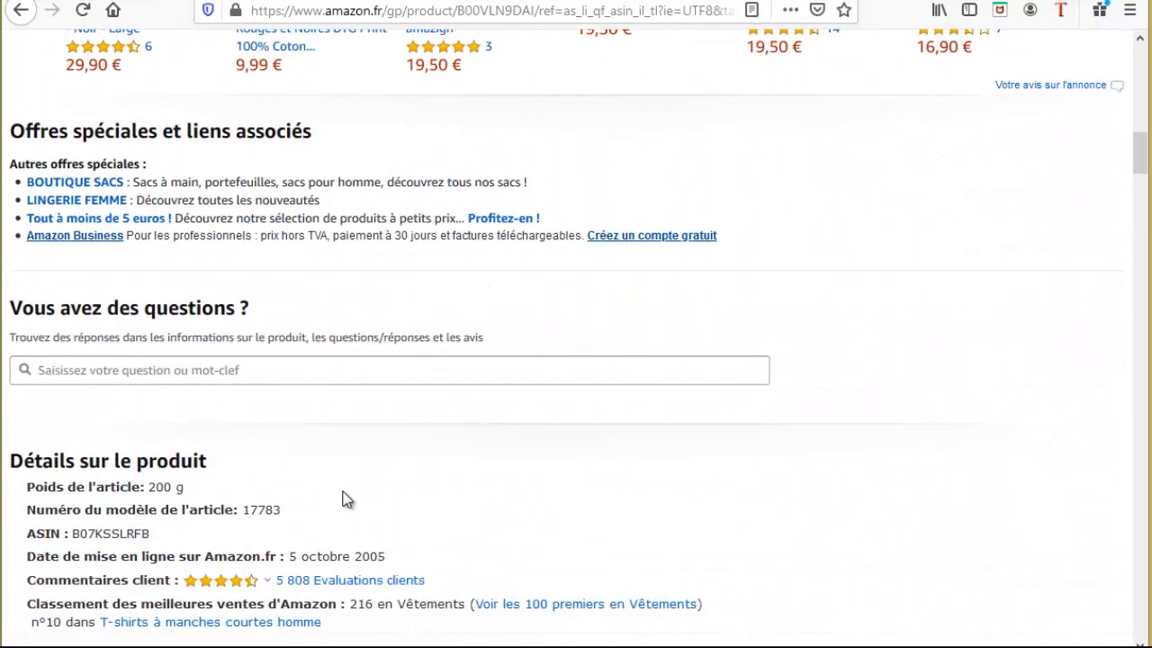
scroll(351, 494, "down", 1)
scroll(234, 549, "down", 2)
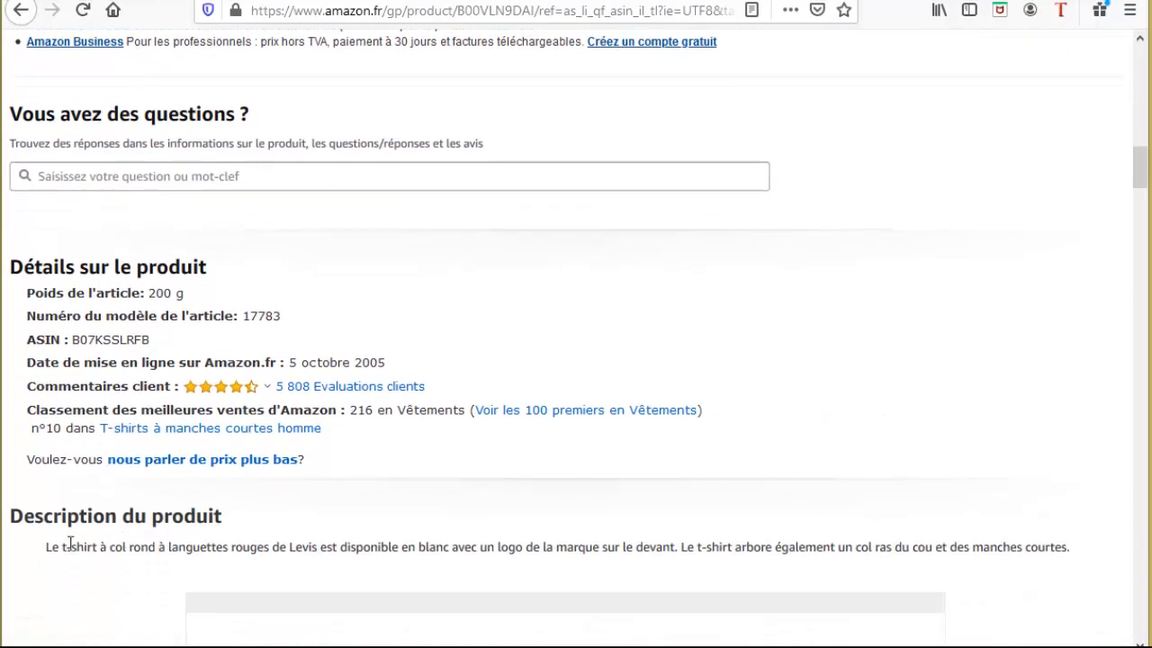
left_click_drag(72, 550, 1080, 552)
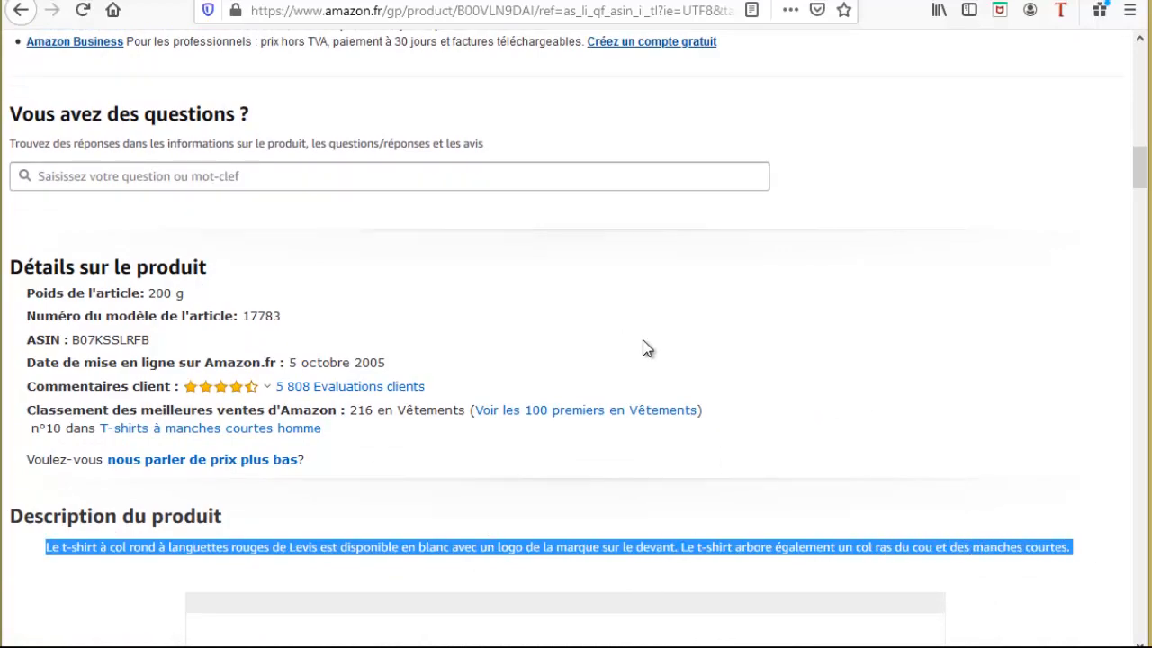
scroll(642, 348, "up", 15)
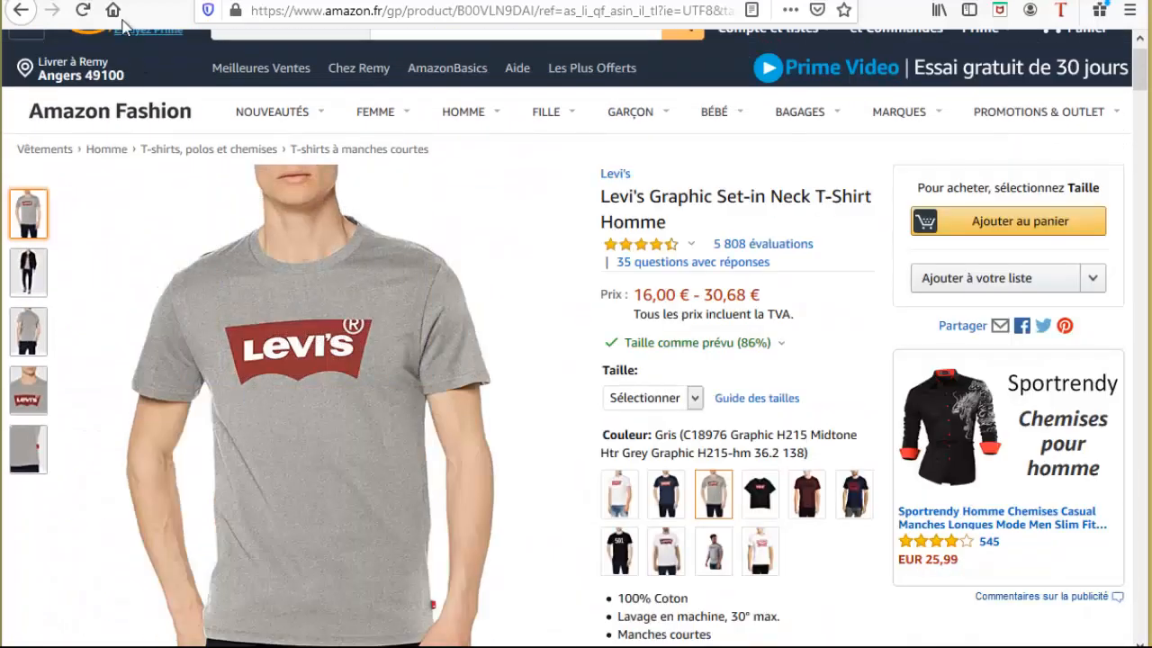
- Switch to the website builder and add a new row below Row 1 in Container 7, under the portfolio images
left_click(315, 1)
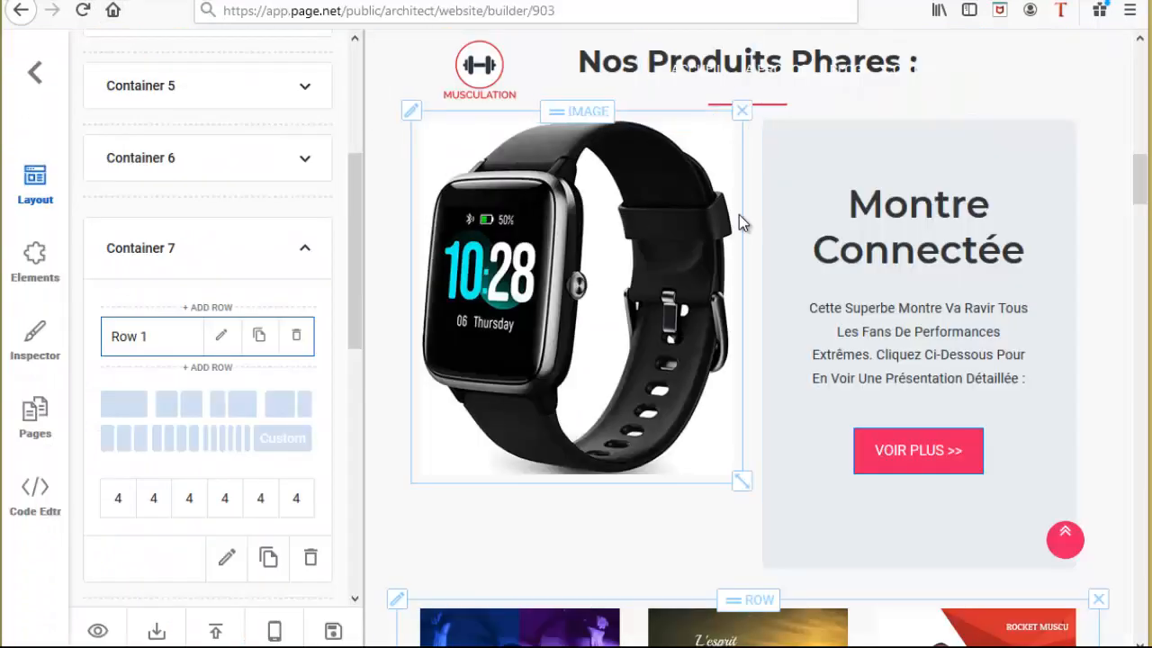
scroll(846, 229, "up", 2)
scroll(350, 316, "down", 1)
scroll(827, 324, "down", 5)
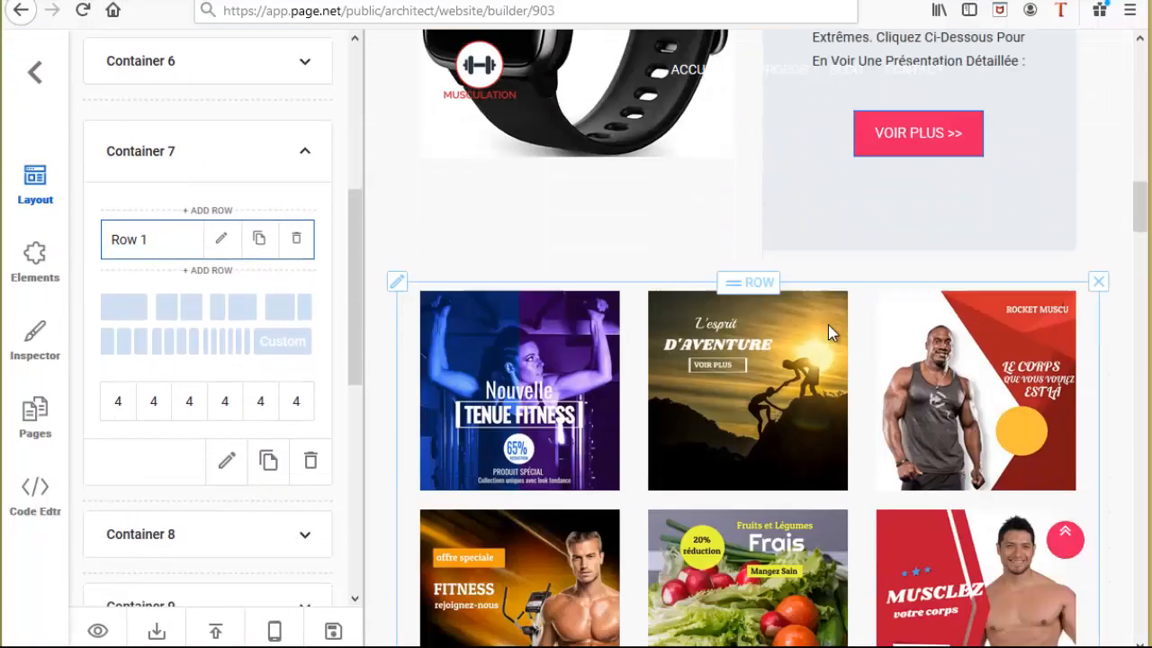
scroll(827, 324, "down", 2)
scroll(725, 354, "down", 4)
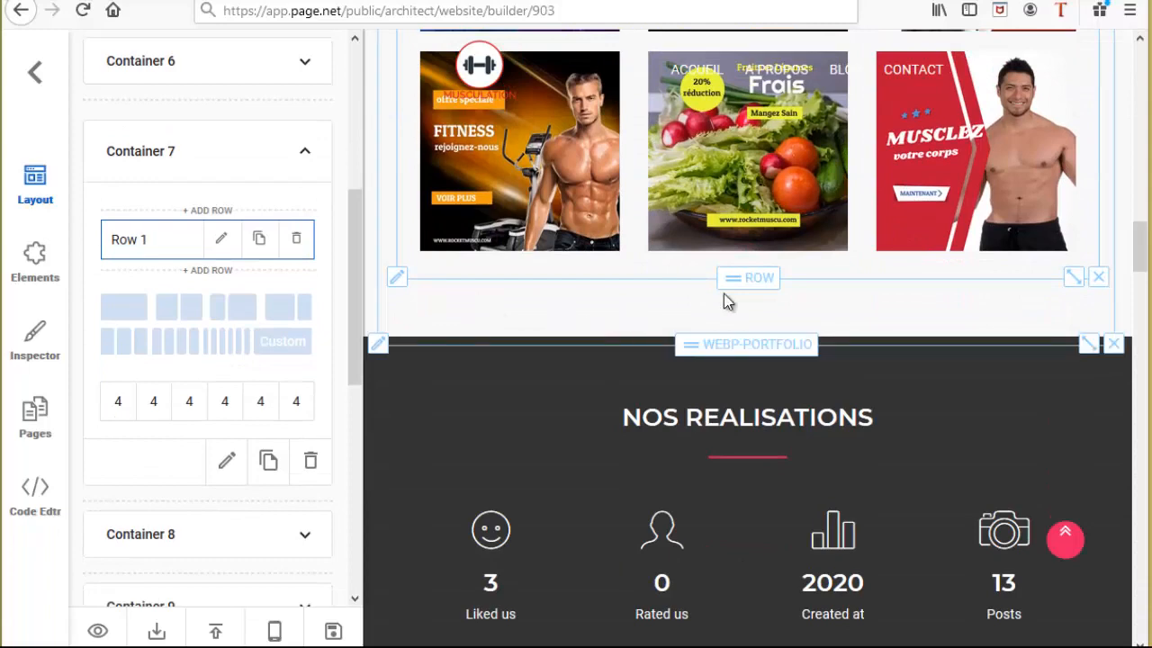
scroll(727, 301, "up", 3)
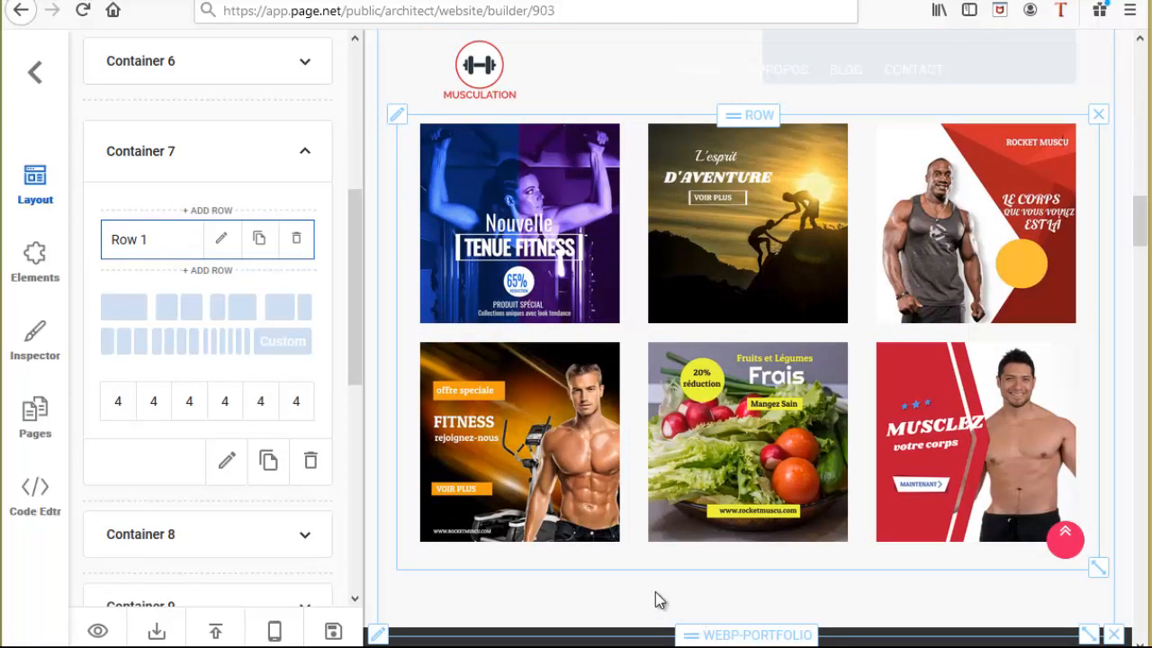
left_click(207, 276)
scroll(750, 338, "down", 3)
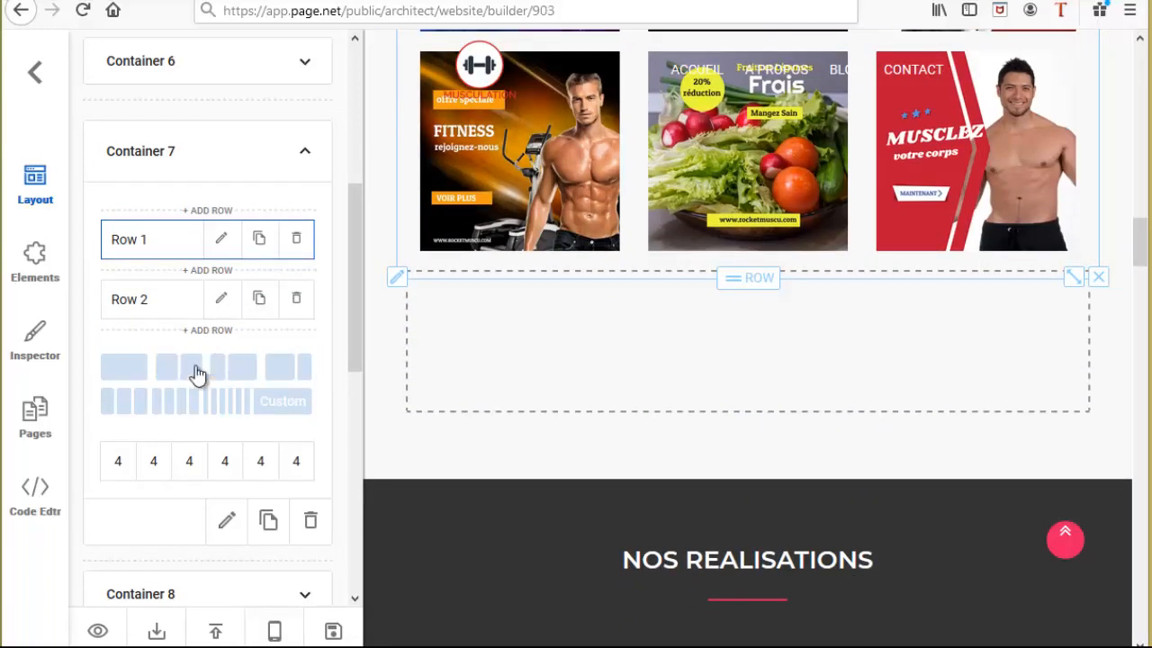
left_click(198, 374)
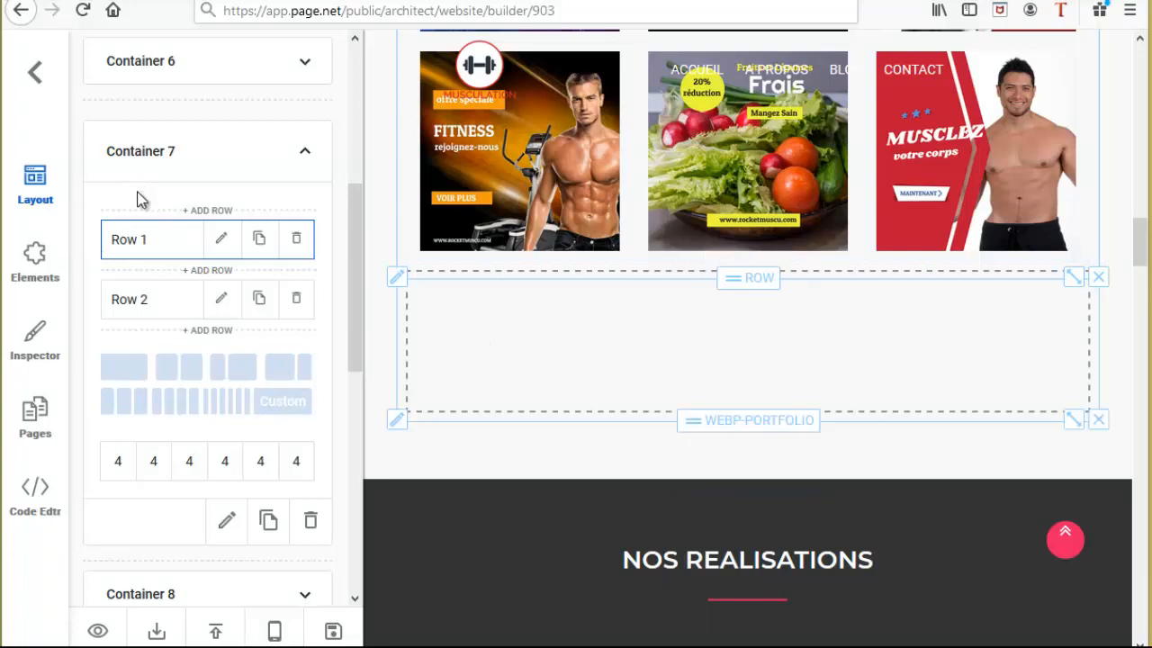
- Insert a Jumbotron component into the empty row below the portfolio images
left_click(33, 261)
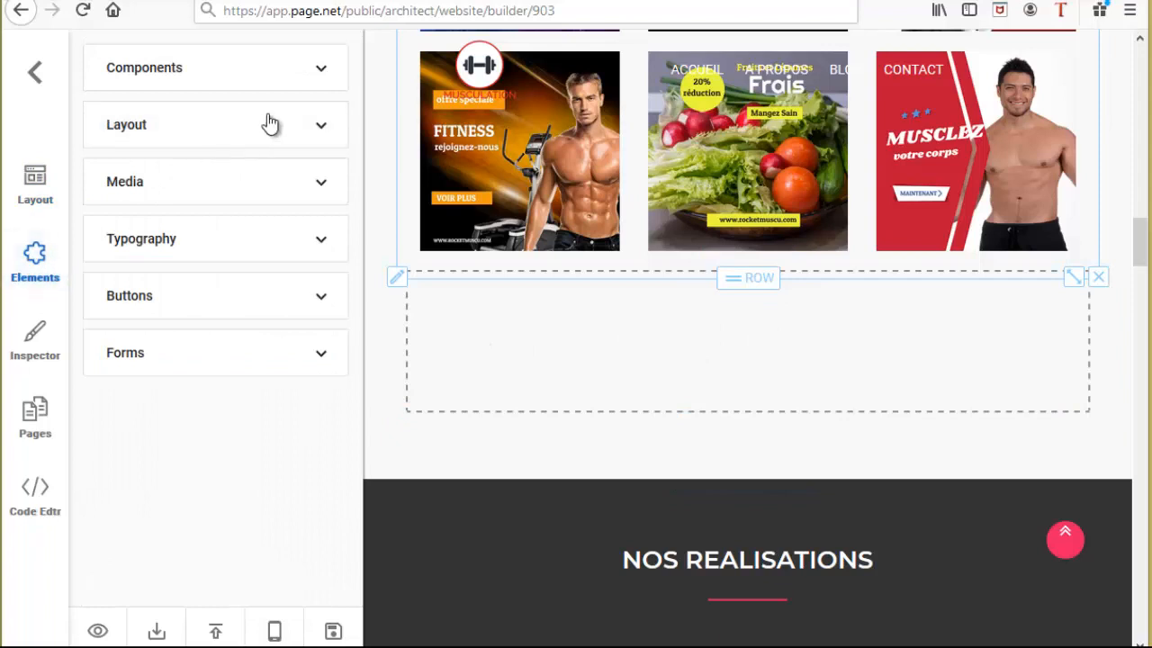
left_click(301, 69)
scroll(170, 159, "down", 3)
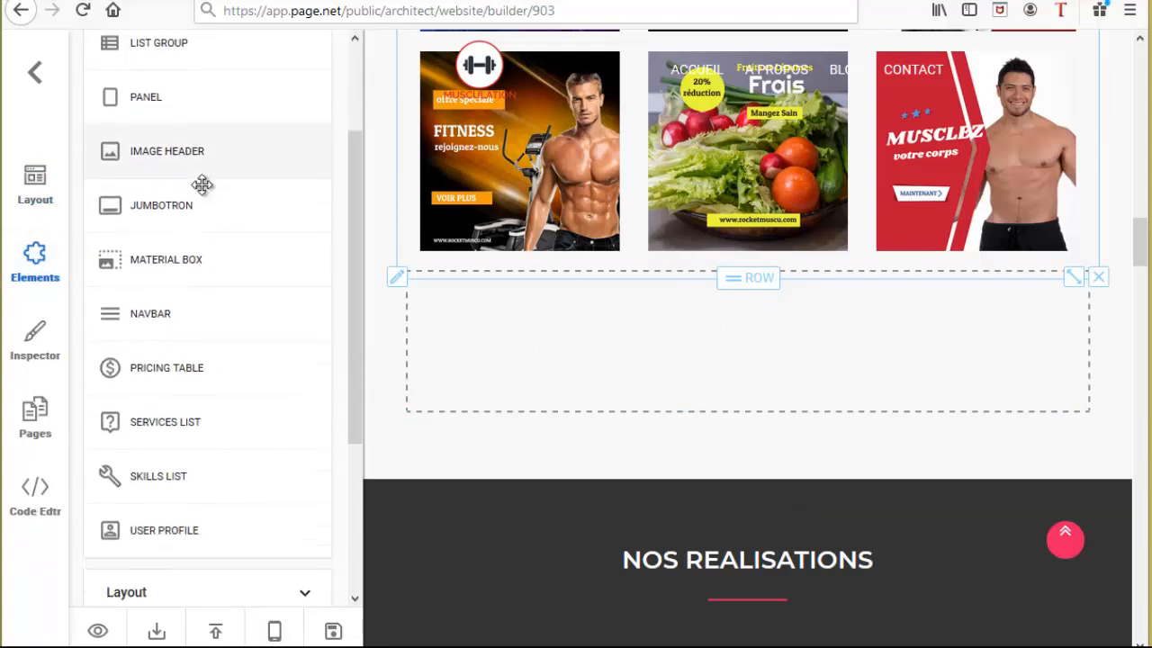
mouse_move(140, 165)
left_mouse_down()
mouse_move(352, 188)
mouse_move(642, 360)
mouse_move(674, 394)
mouse_move(681, 369)
left_mouse_up()
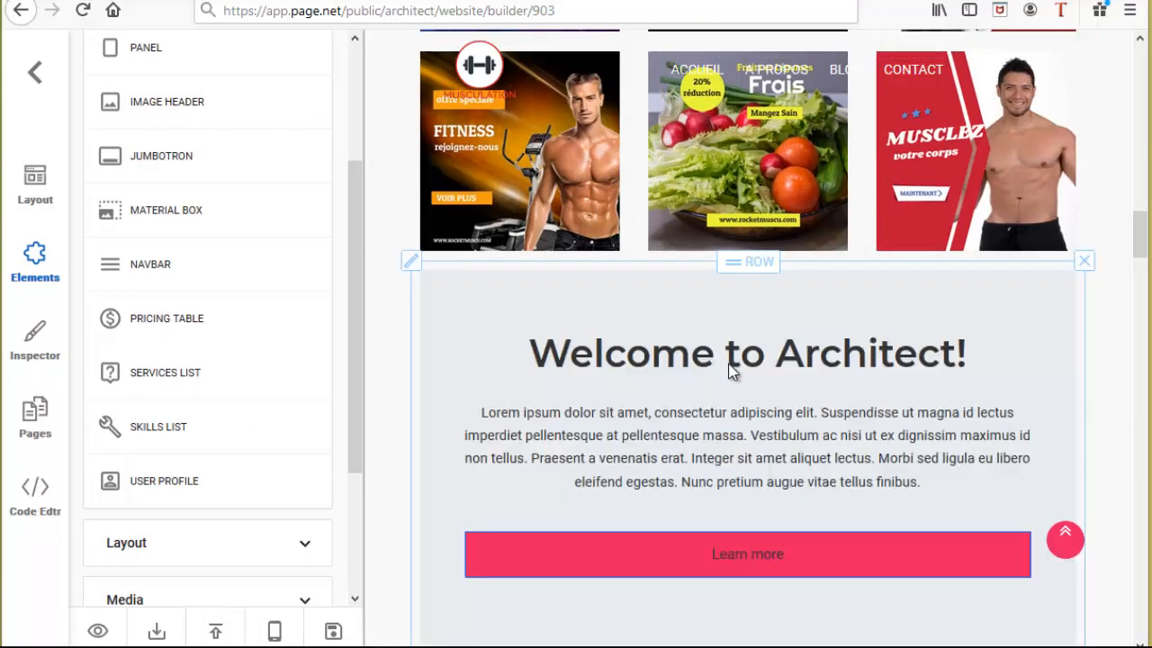
- Replace the jumbotron's heading with "Nouveau T Shirt Levis"
double_click(897, 360)
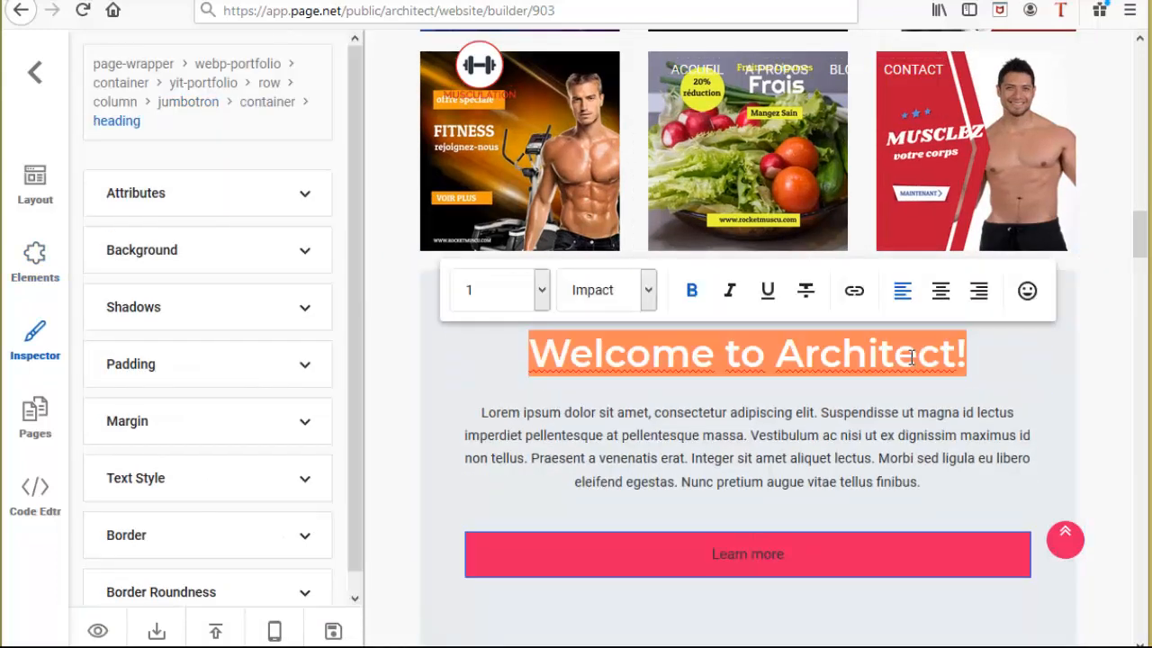
type("Nouvea")
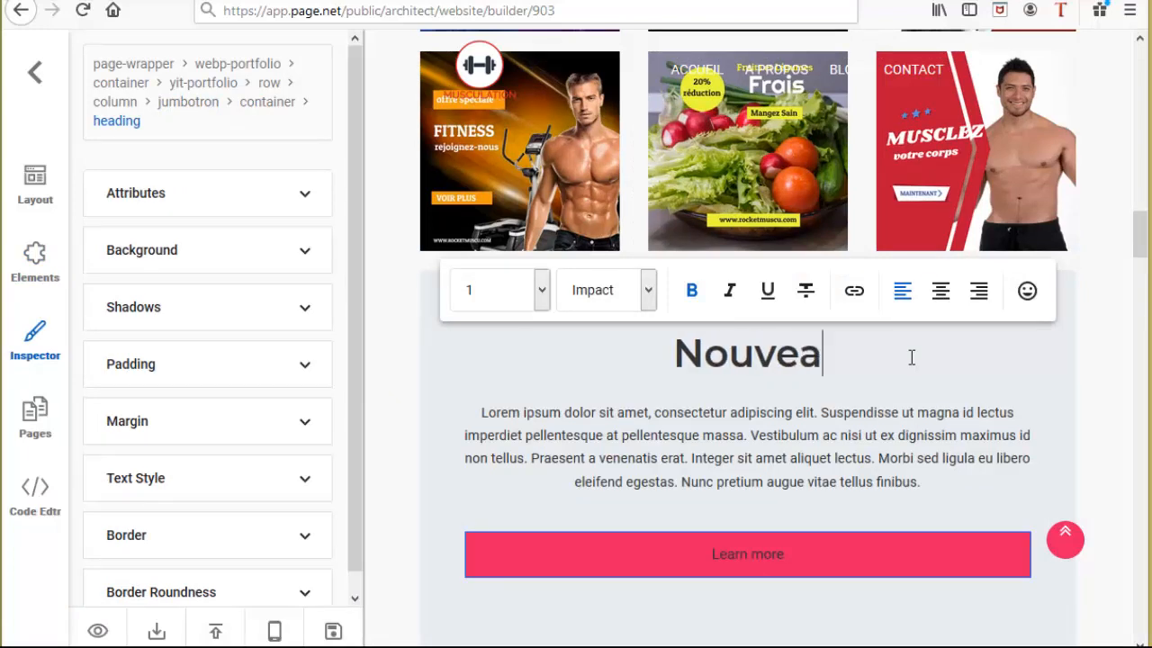
type("u T Shirt Levis")
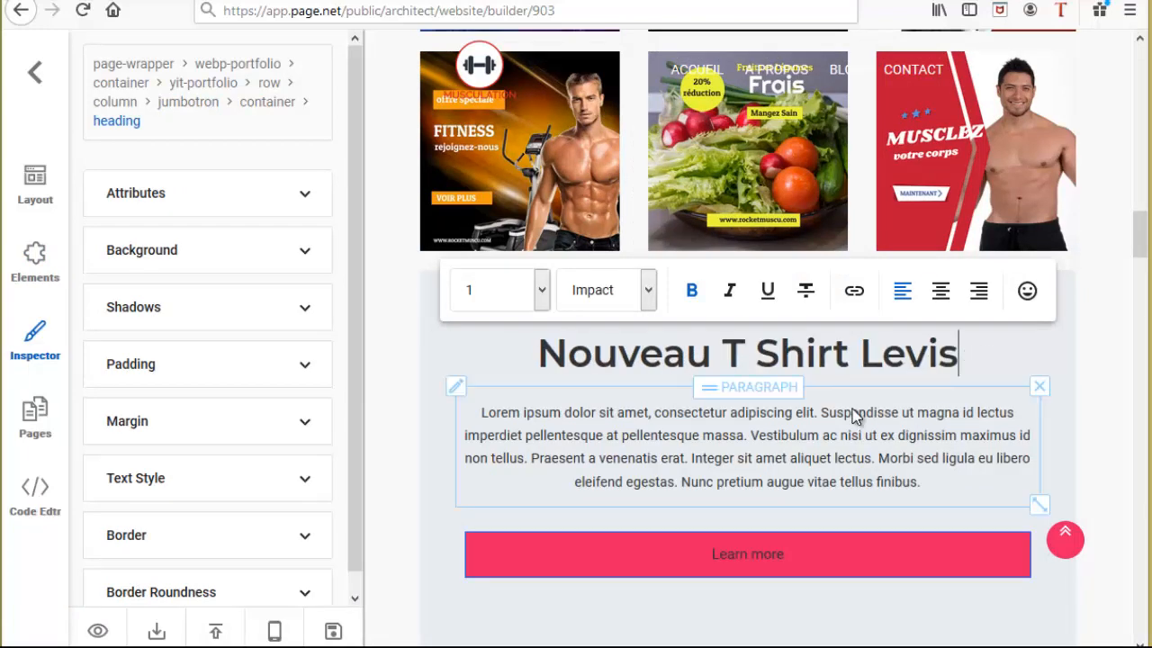
- Copy the French product description from the Levi's T-shirt's Amazon page and use it to replace the jumbotron's placeholder paragraph
left_click(424, 2)
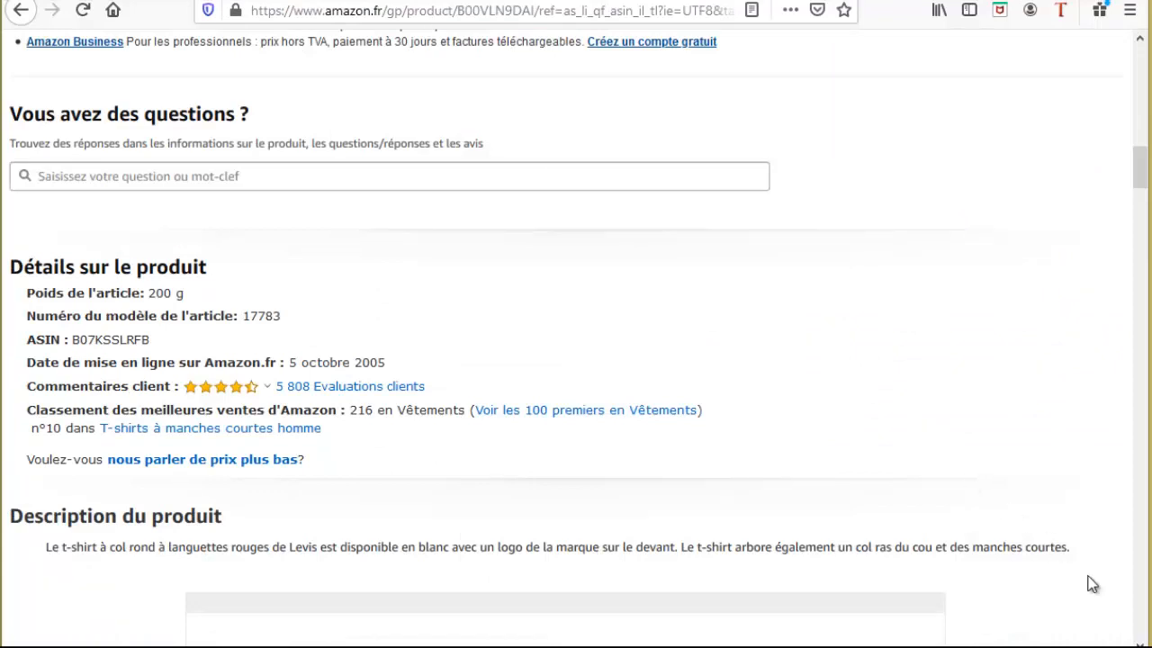
left_click_drag(1060, 549, 52, 551)
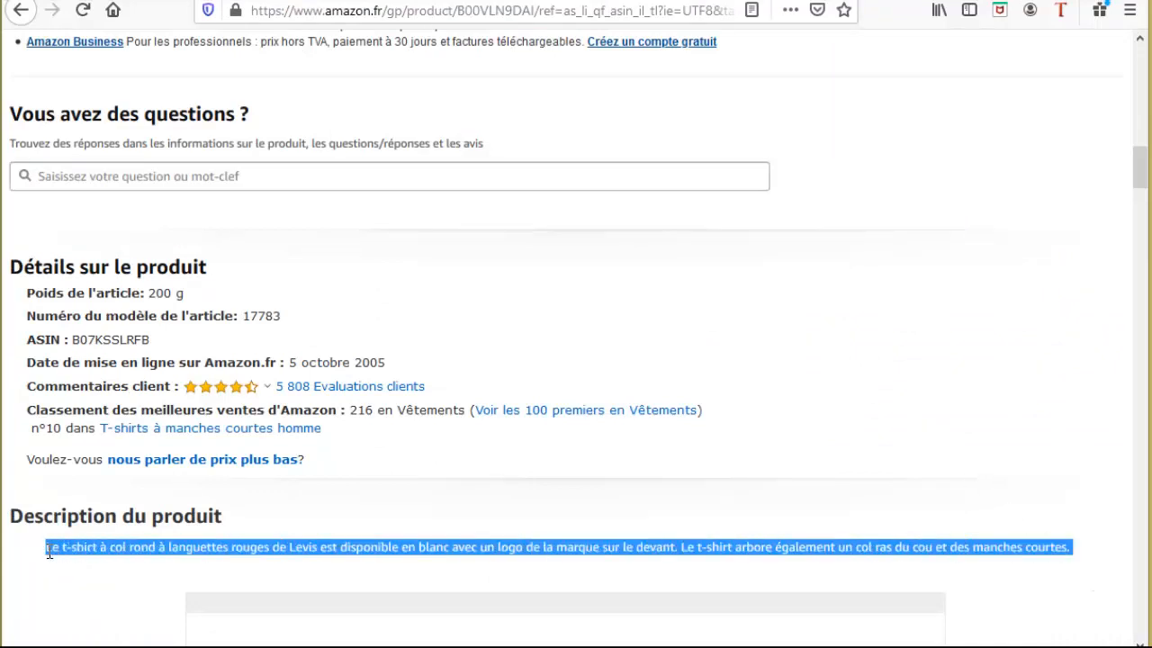
left_click(225, 2)
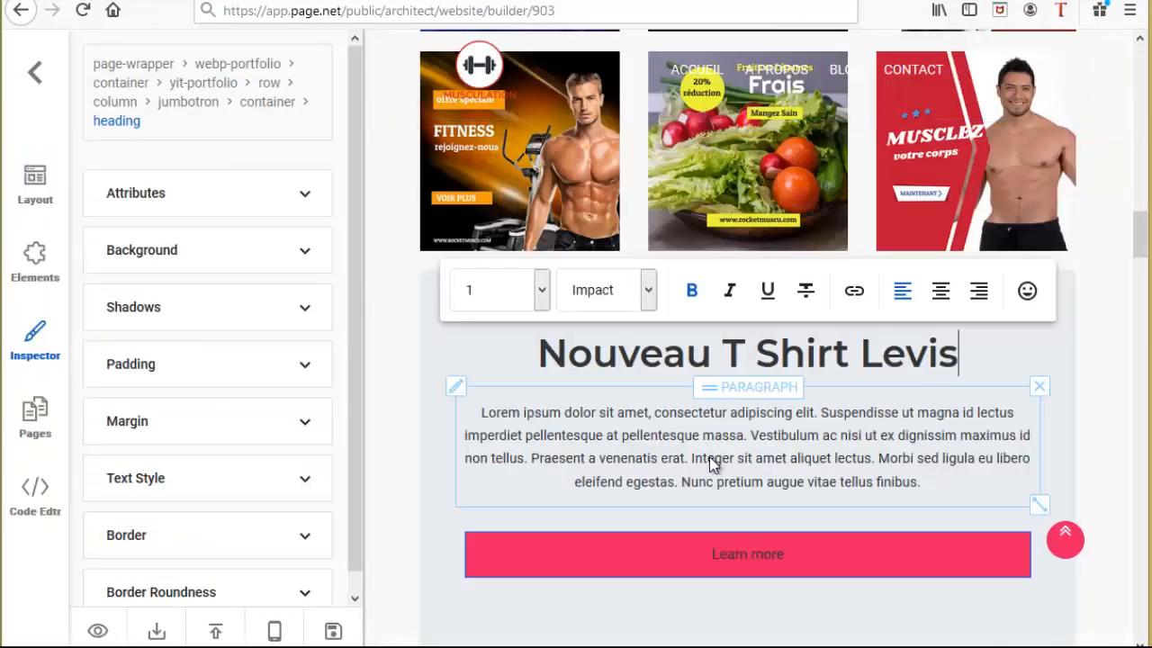
triple_click(709, 450)
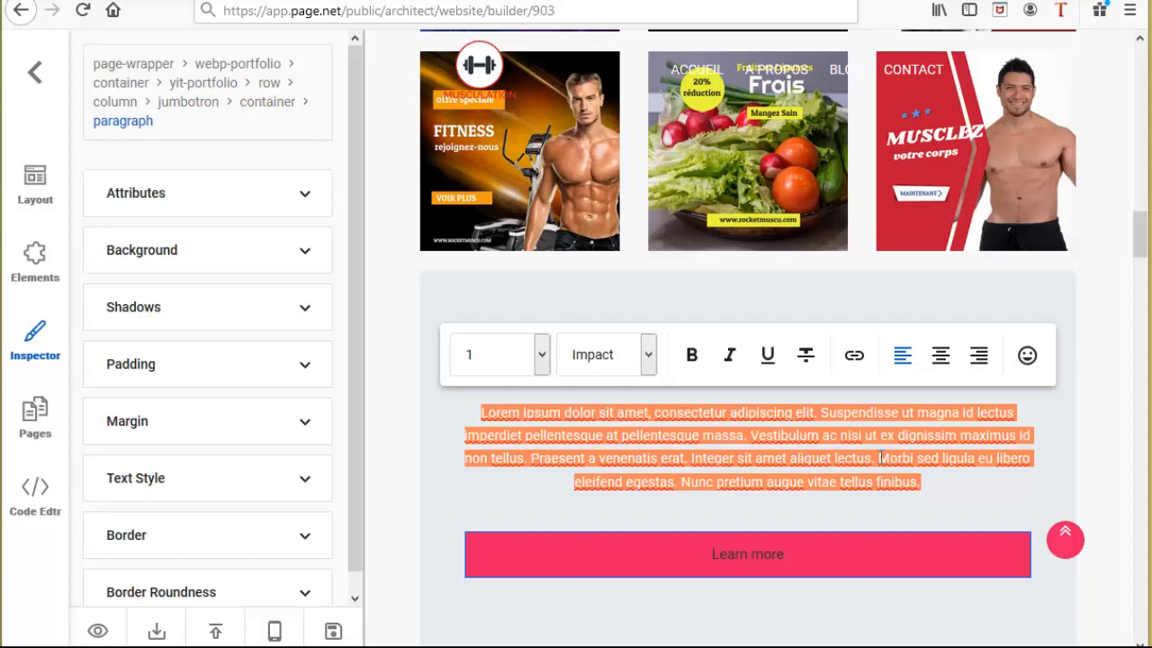
type("Le t-shirt à col rond à languettes rouges de Levis est disponible en blanc avec un logo de la marque sur le devant. Le t-shirt arbore également un col ras du cou et des manches courtes.")
left_click(943, 478)
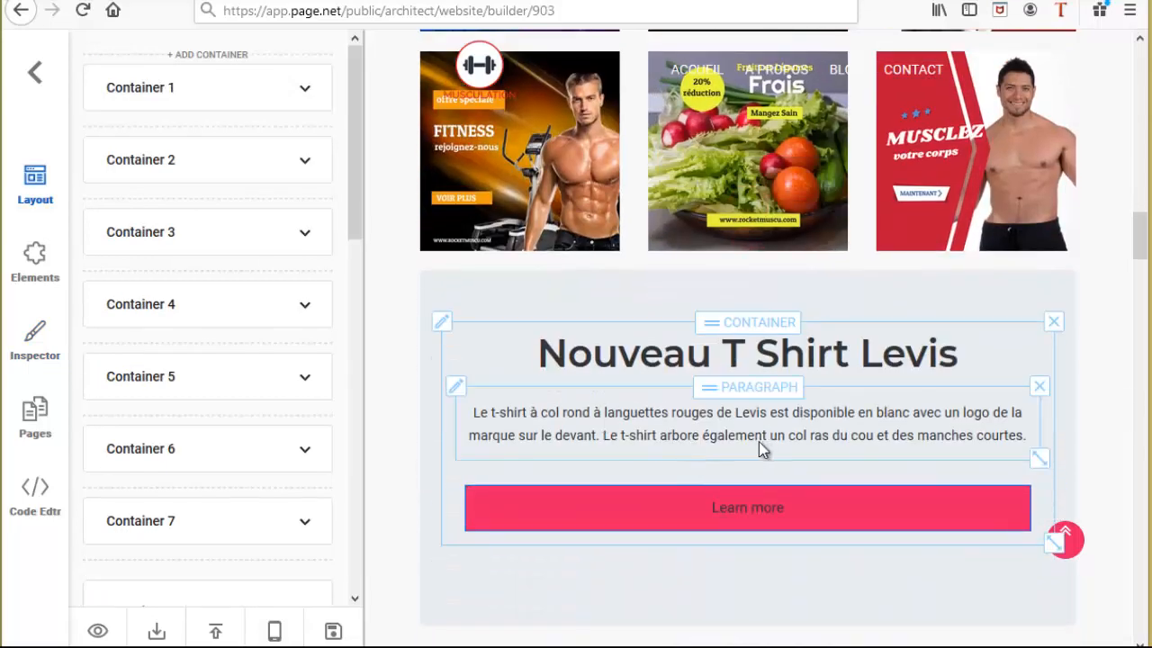
- Insert a Responsive Video element between the jumbotron's paragraph and its button, and open the video's settings
left_click(36, 257)
left_click(303, 77)
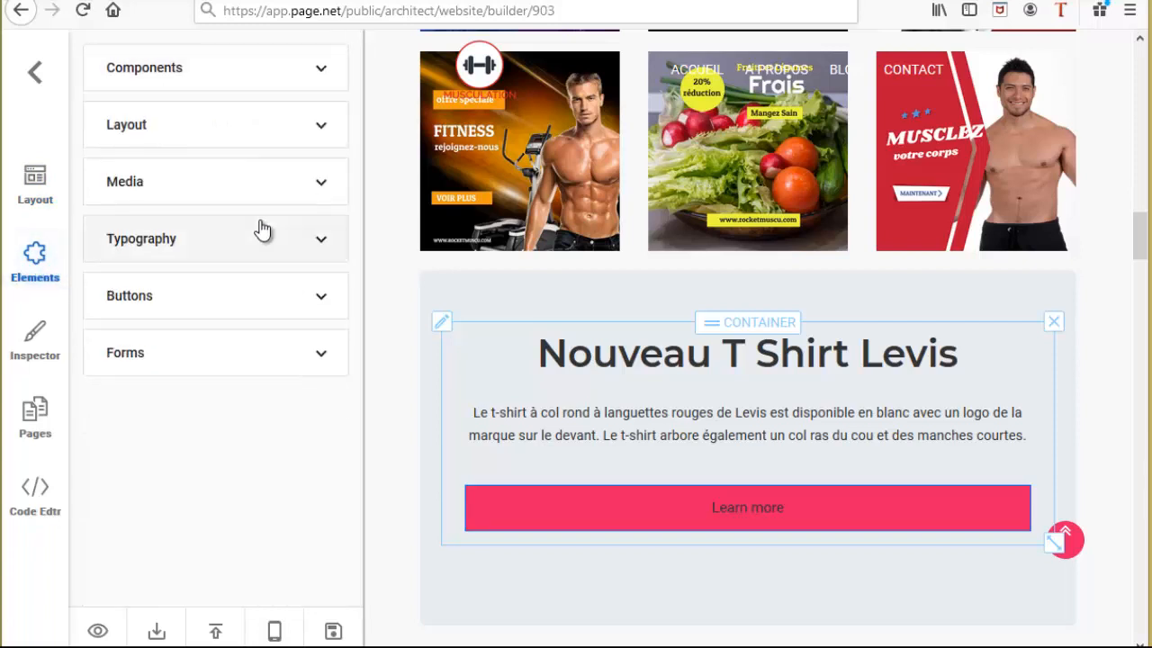
left_click(152, 187)
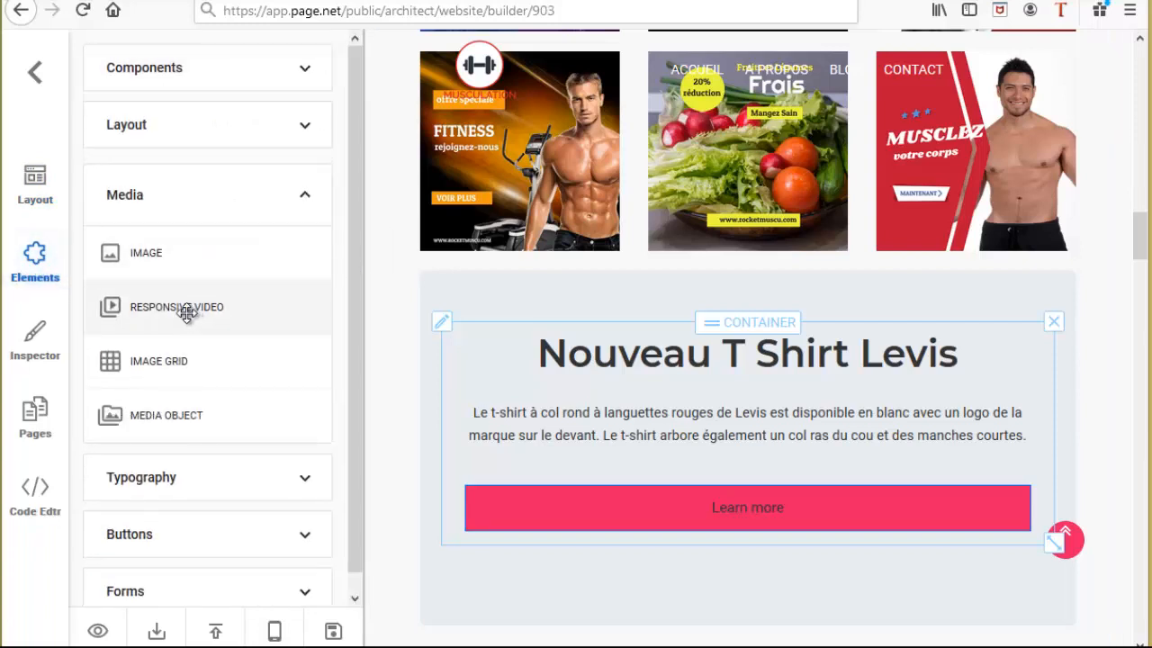
mouse_move(186, 308)
left_mouse_down()
mouse_move(750, 542)
mouse_move(733, 575)
left_mouse_up()
left_click_drag(670, 556, 675, 553)
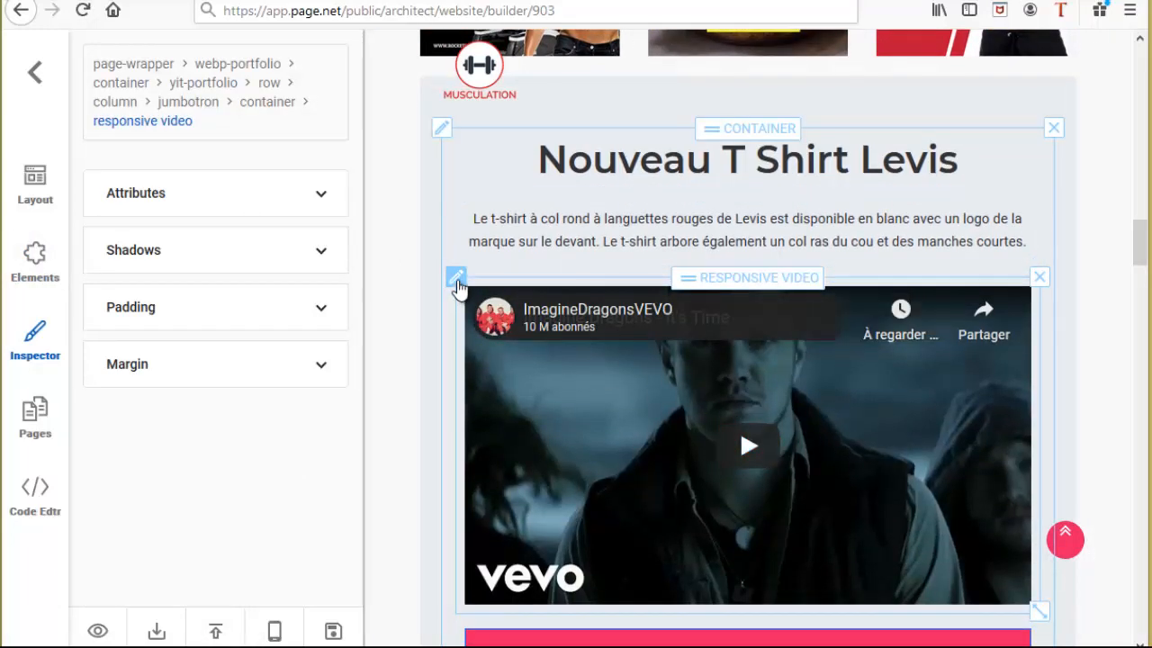
- Replace the video ID in the responsive video's embed URL with JgU7UwvDZSM, copied from the Levi's shirt video's YouTube address
left_click(290, 204)
left_click_drag(256, 321, 389, 323)
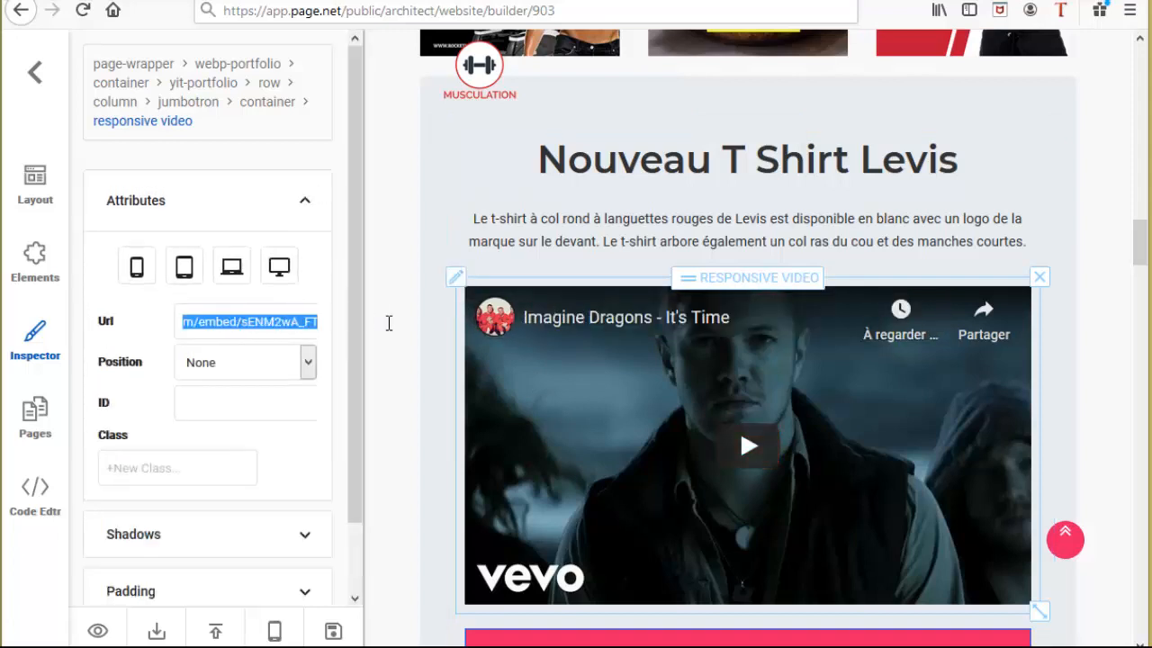
left_click(247, 322)
left_click_drag(243, 322, 385, 299)
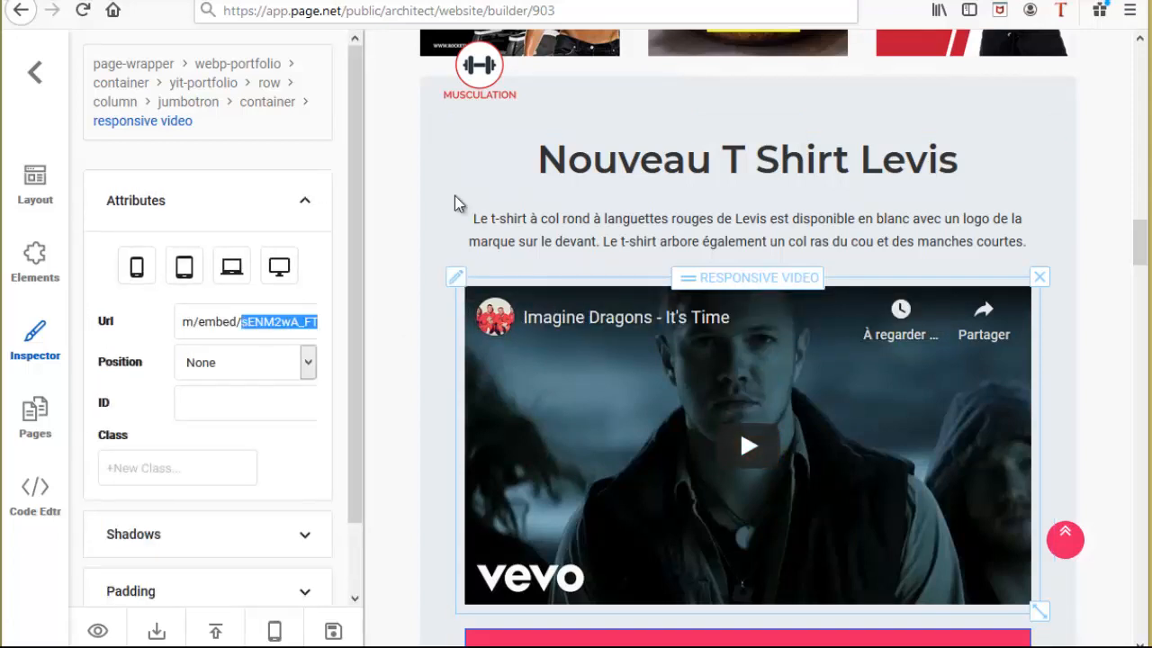
left_click(493, 1)
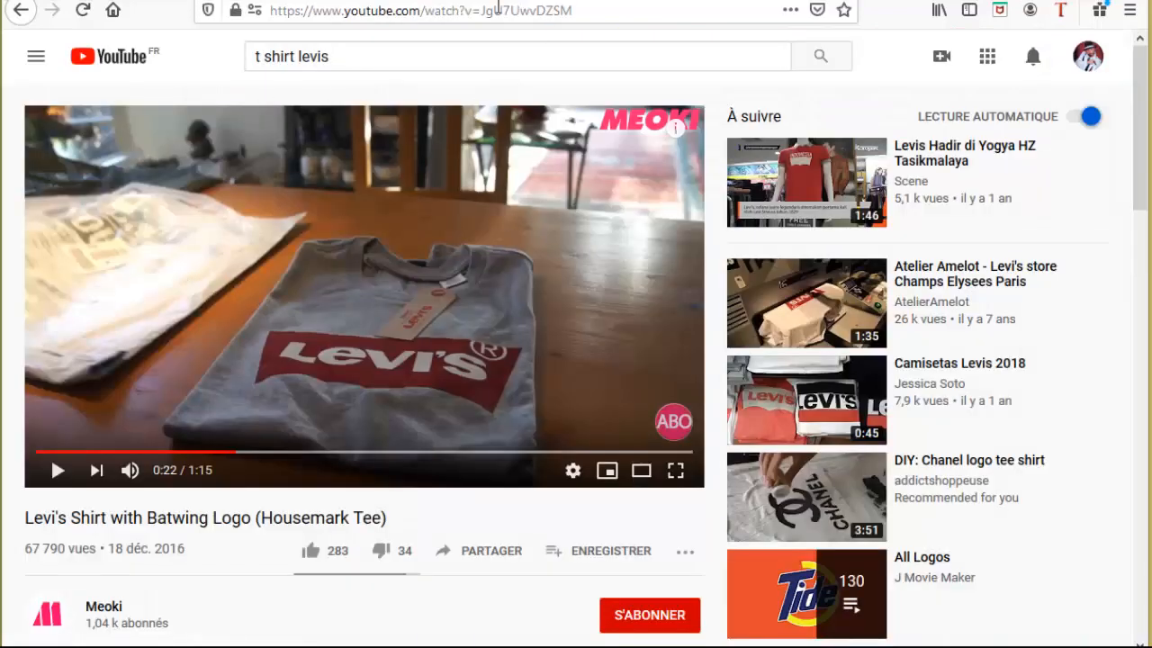
left_click_drag(484, 14, 654, 13)
key("ctrl+c")
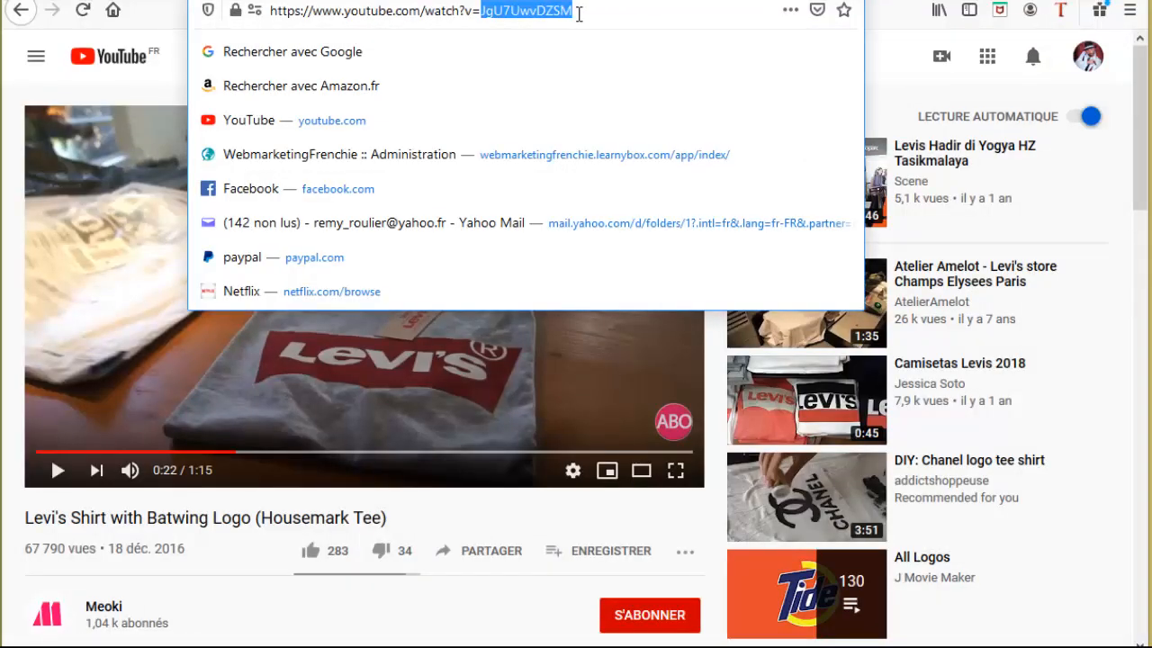
left_click(386, 1)
key("ctrl+v")
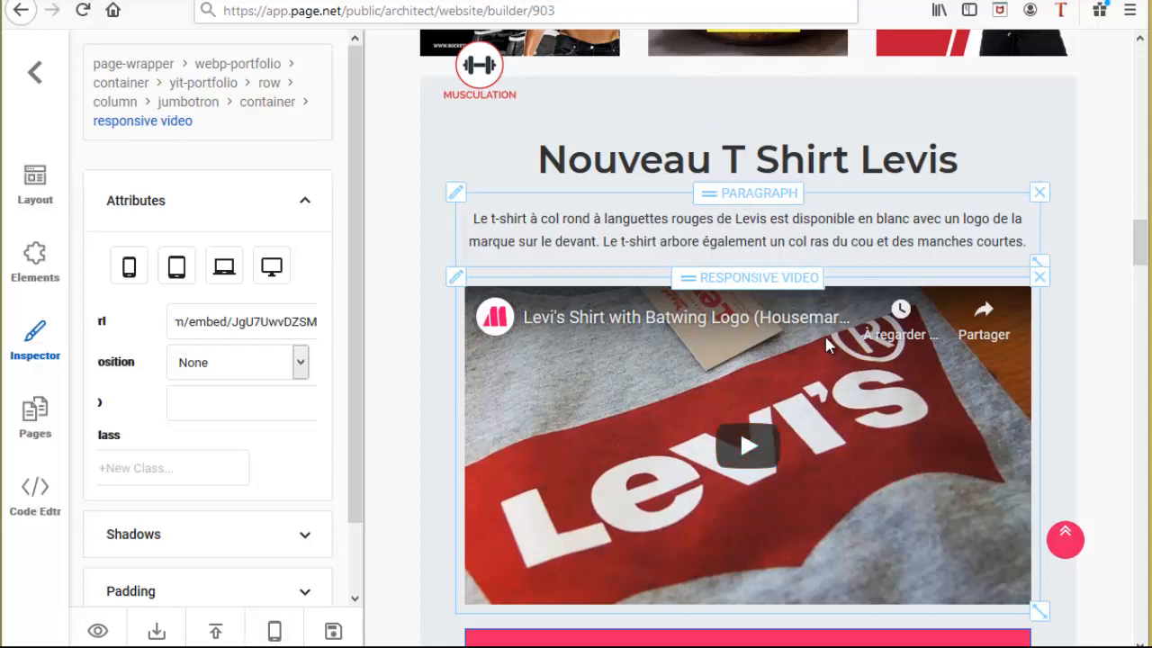
left_click(305, 199)
scroll(584, 564, "down", 2)
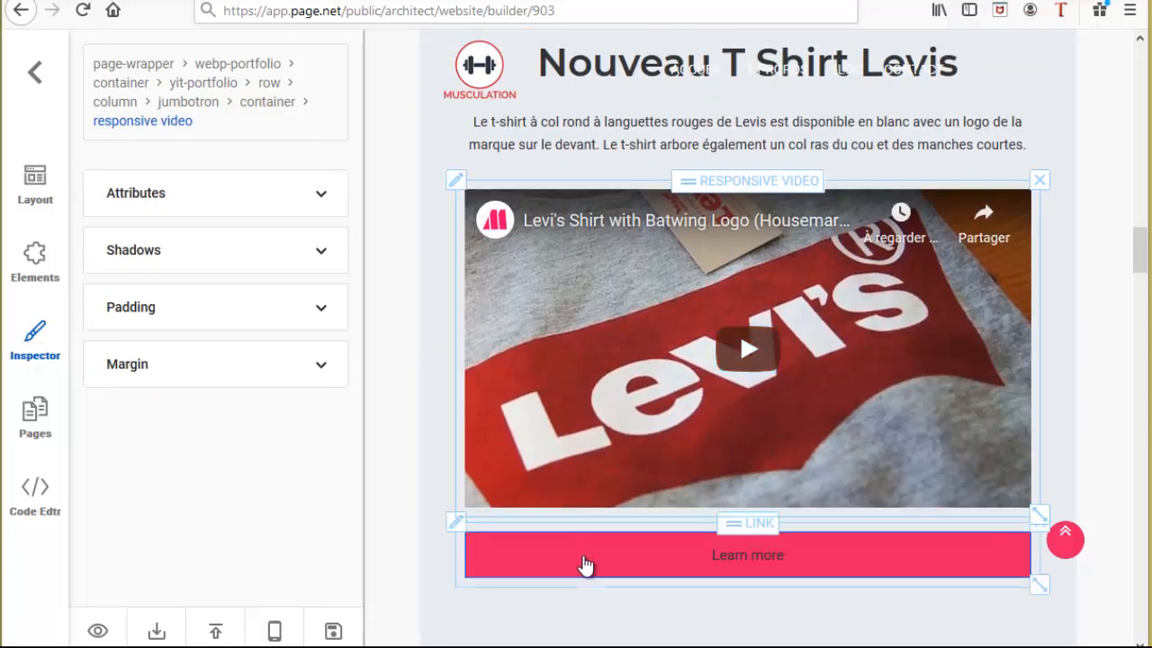
left_click(586, 563)
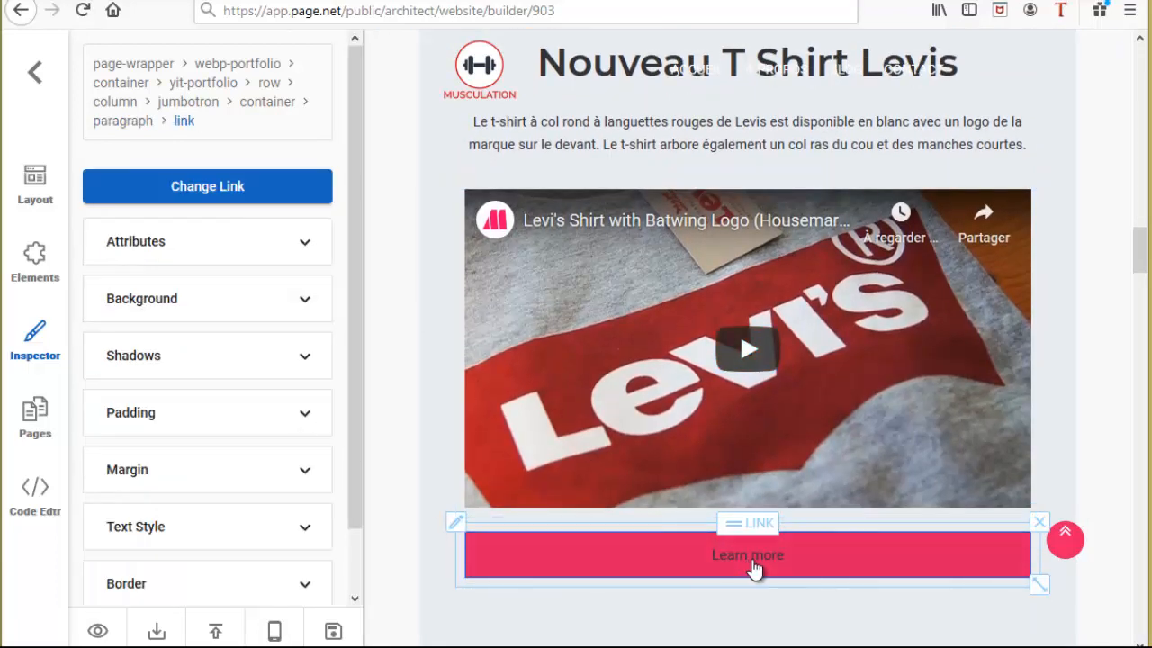
left_click(227, 190)
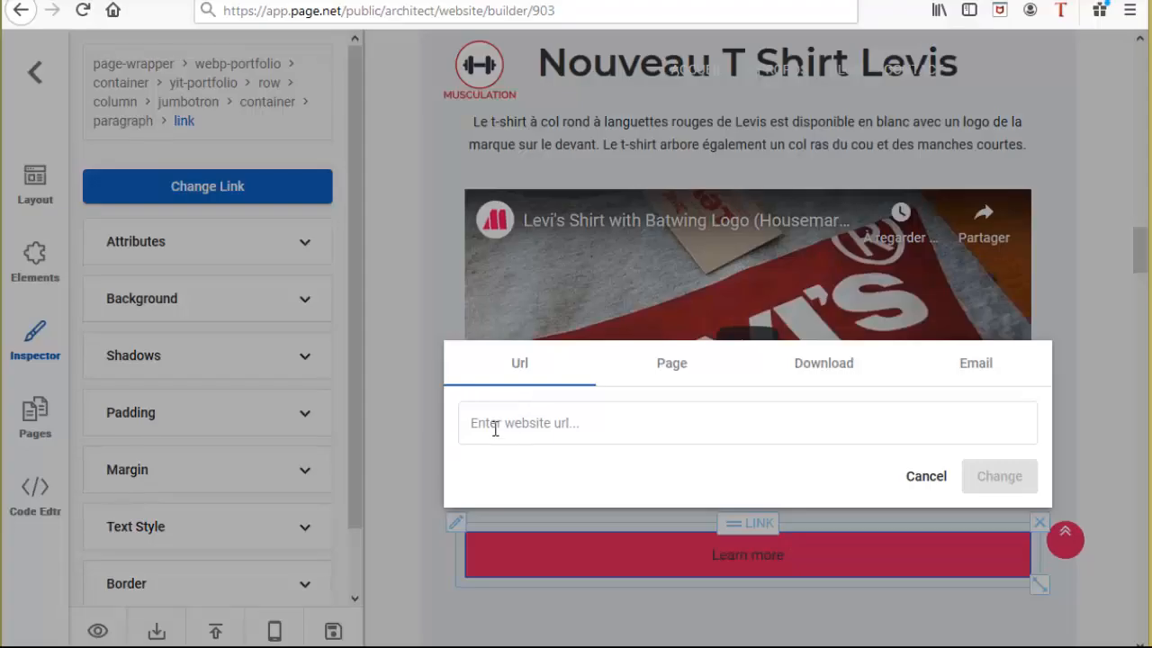
type("https://amzn.to/2JSe244")
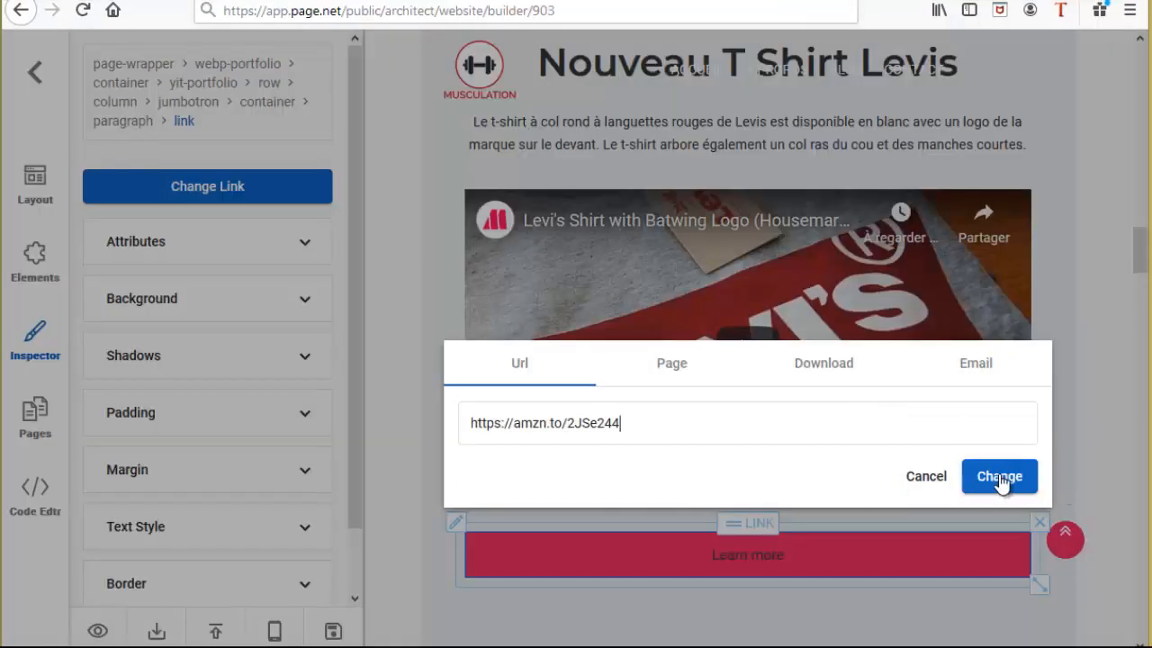
left_click(999, 477)
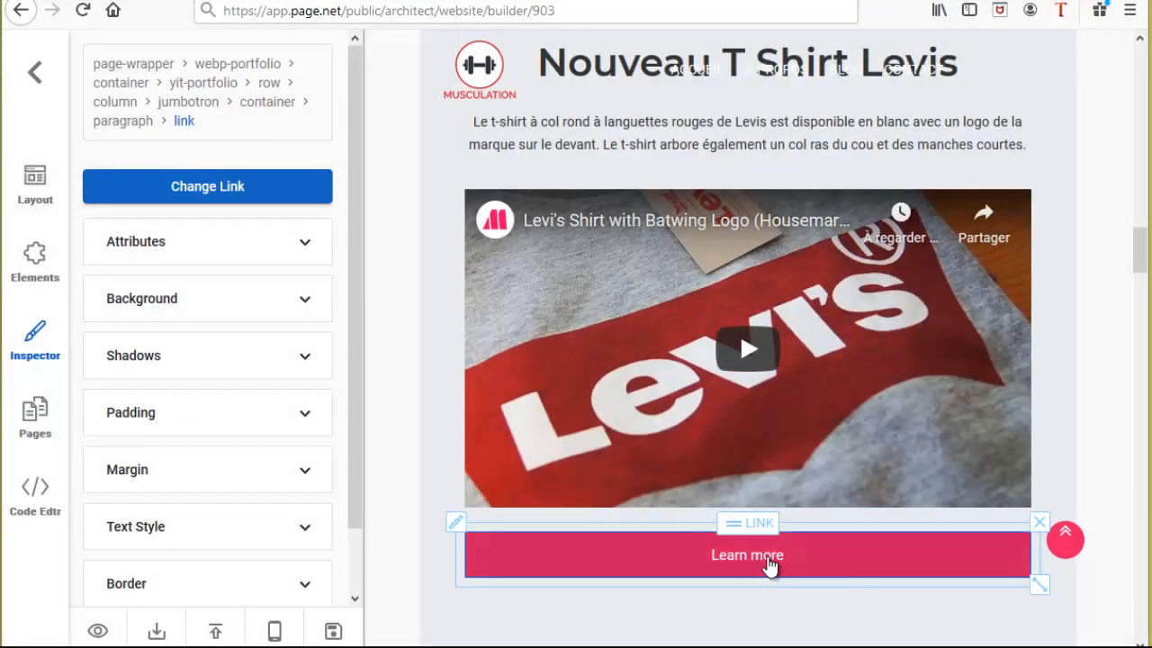
- Replace the "Learn more" button's text with "ACHETER" and review the jumbotron
left_click(786, 564)
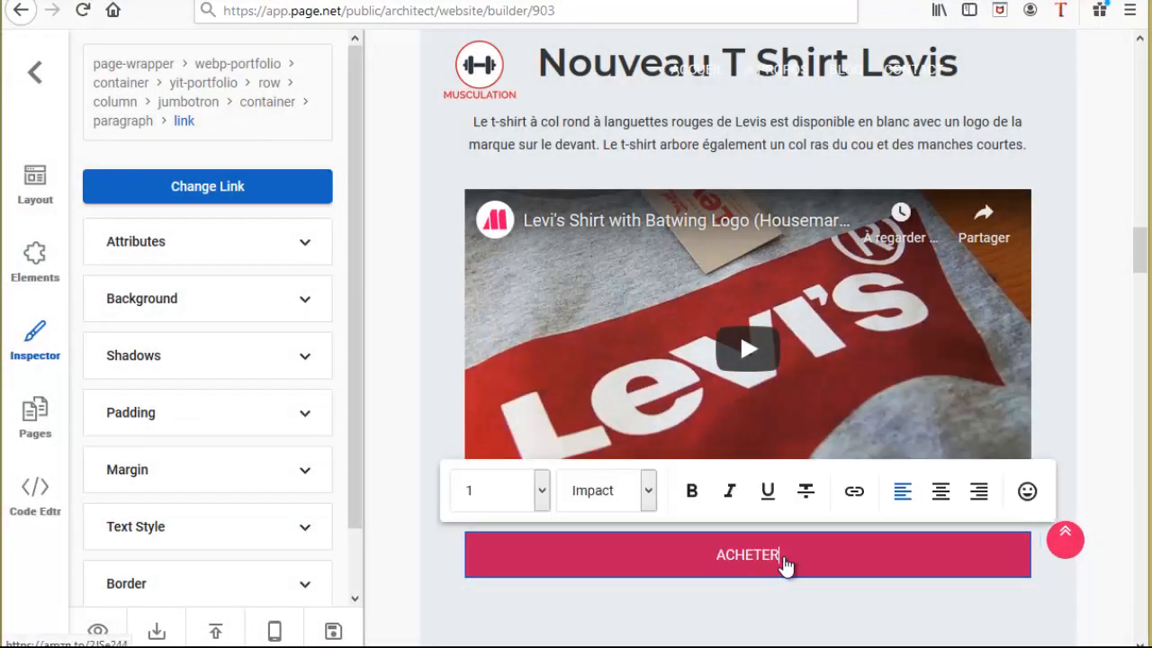
scroll(422, 389, "up", 3)
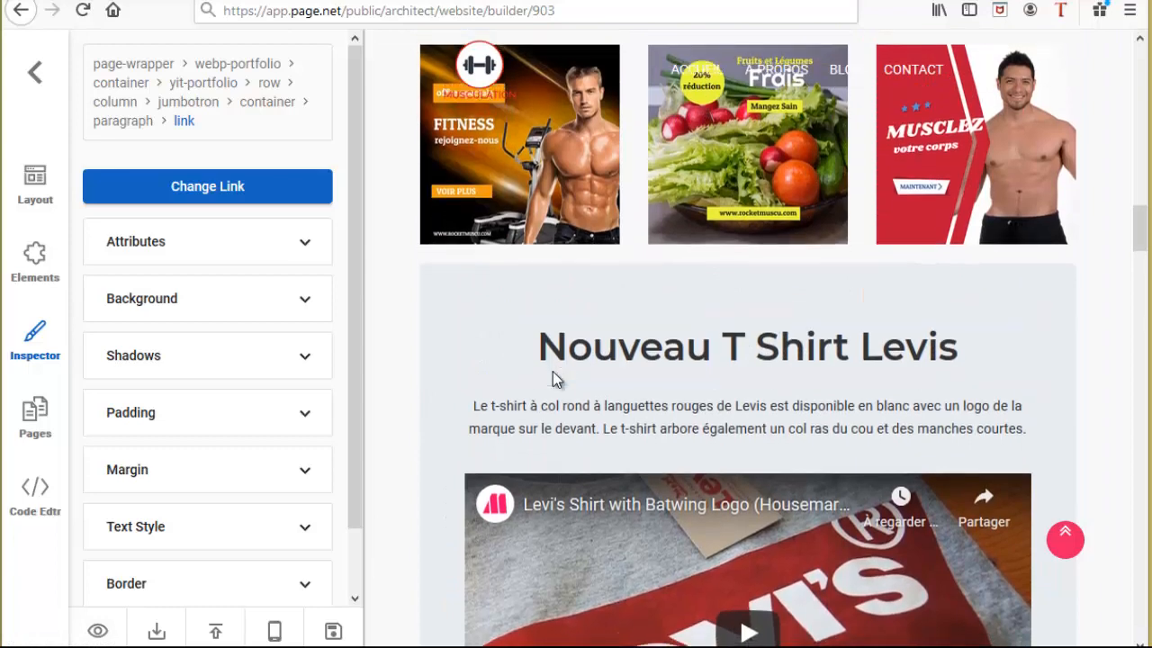
scroll(555, 379, "down", 4)
scroll(774, 513, "up", 1)
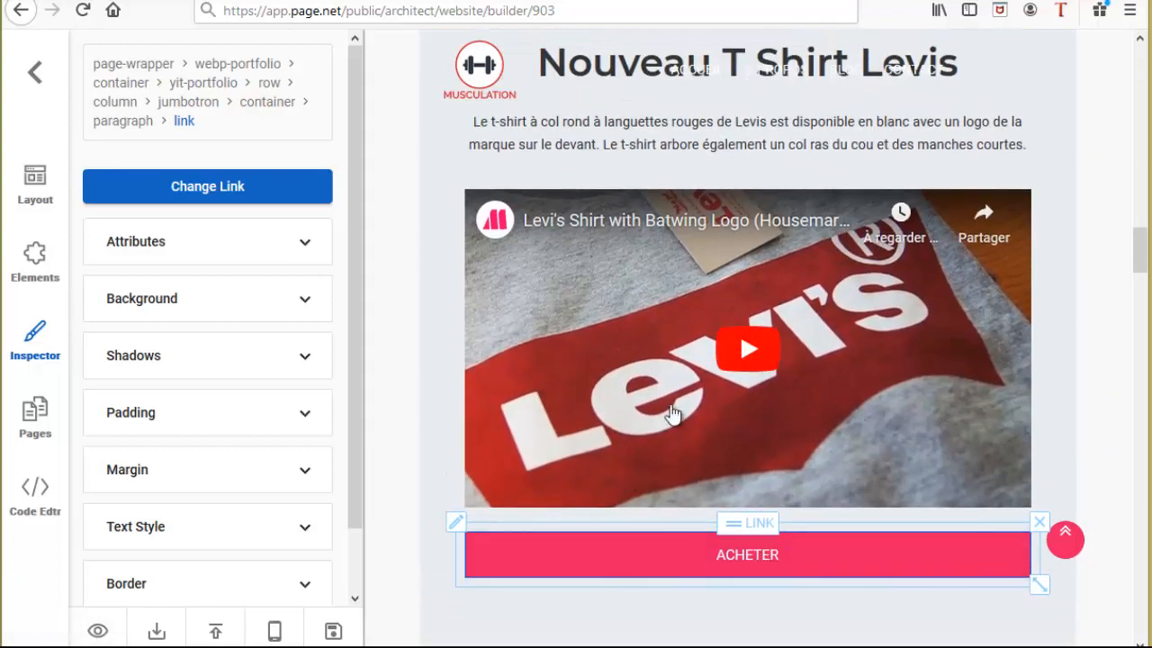
- Switch to the Levi's T-shirt's Amazon page and load the amazon.fr home page in its place
left_click(450, 1)
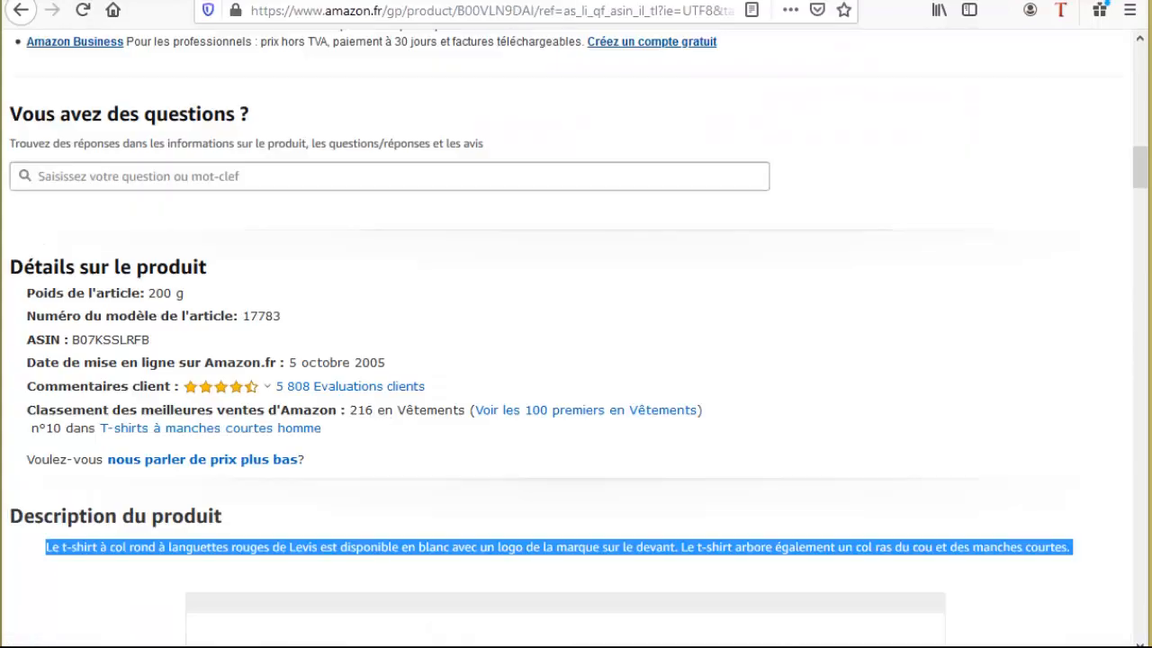
scroll(500, 309, "up", 20)
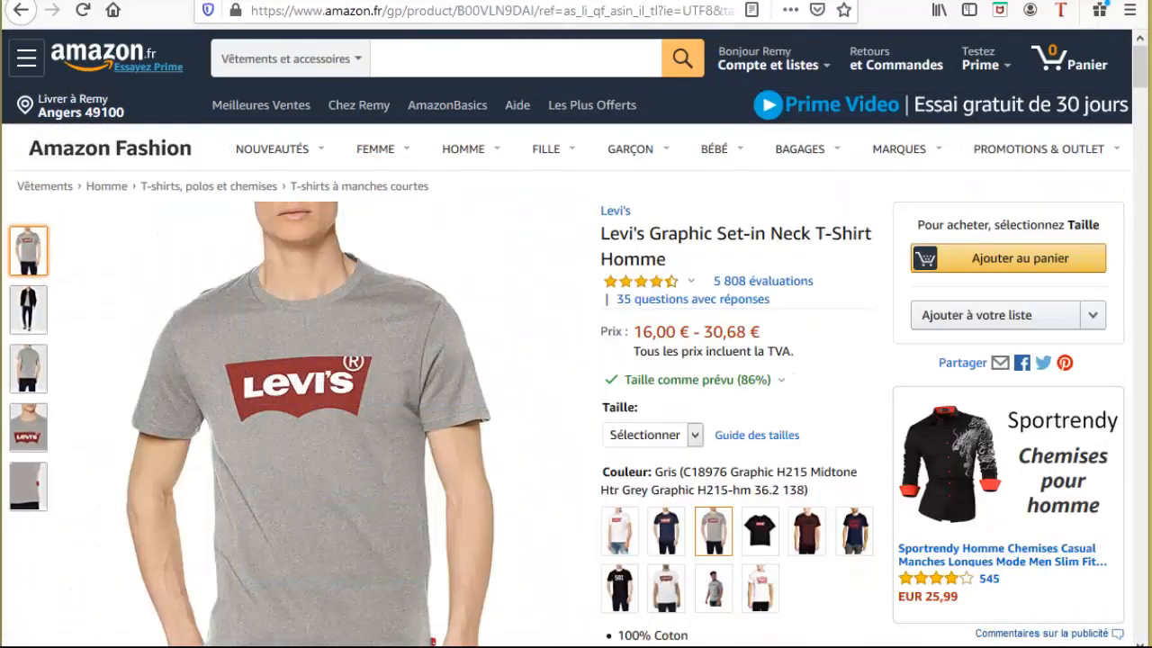
left_click(288, 1)
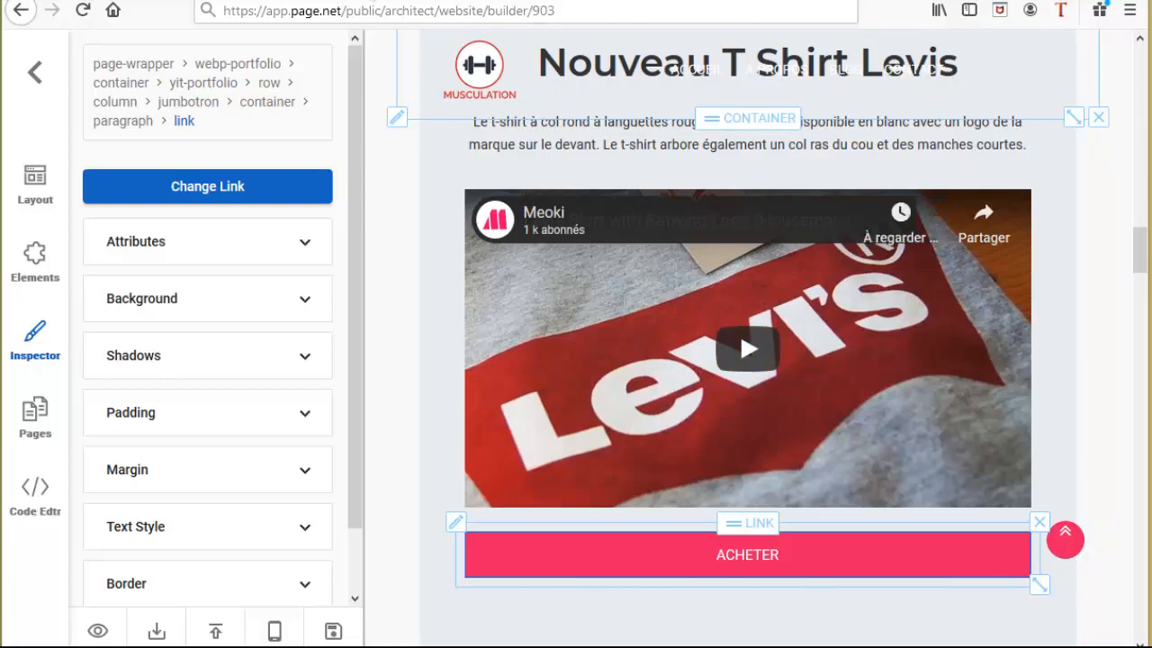
left_click(378, 3)
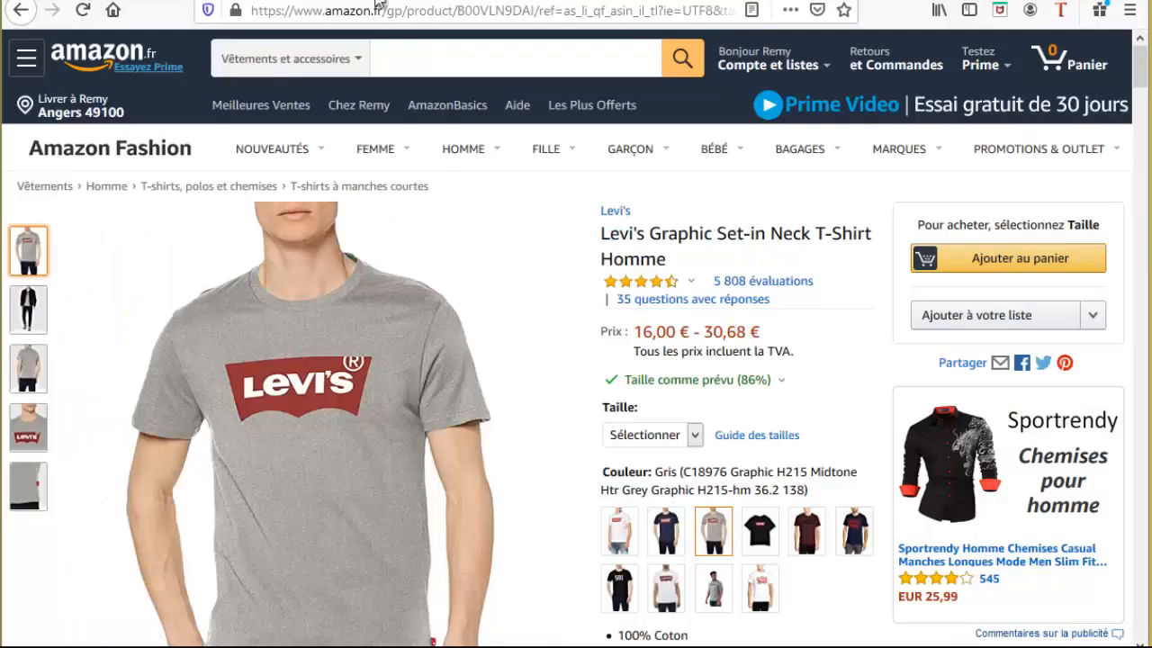
left_click(396, 56)
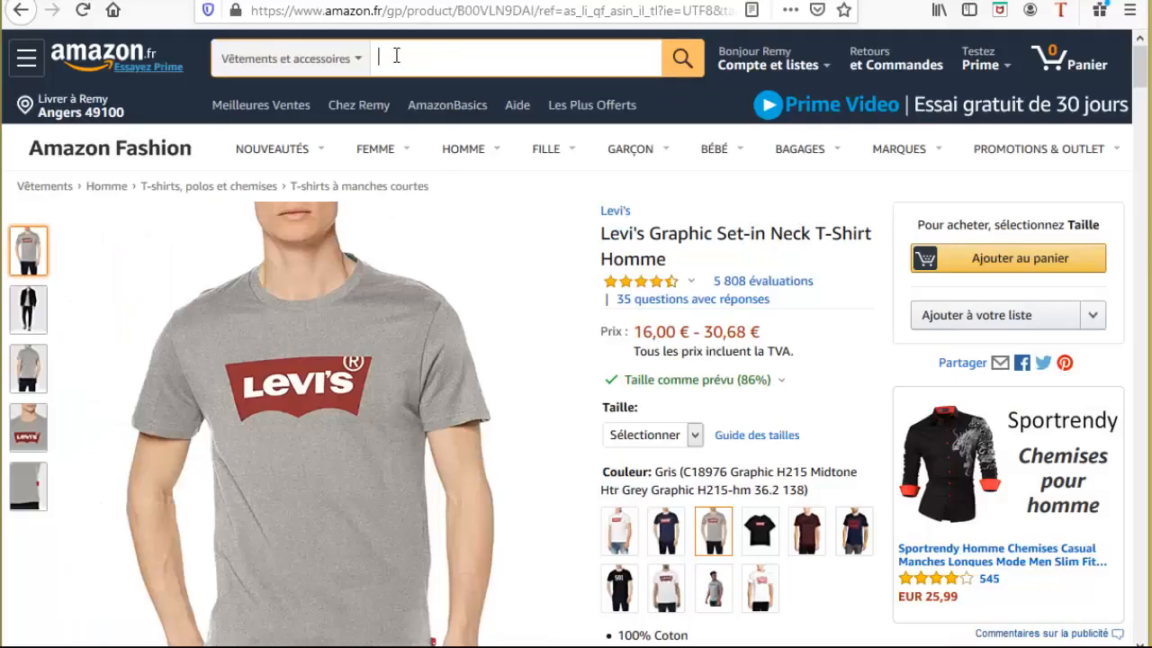
left_click(378, 11)
type("amazon.fr/")
key("Return")
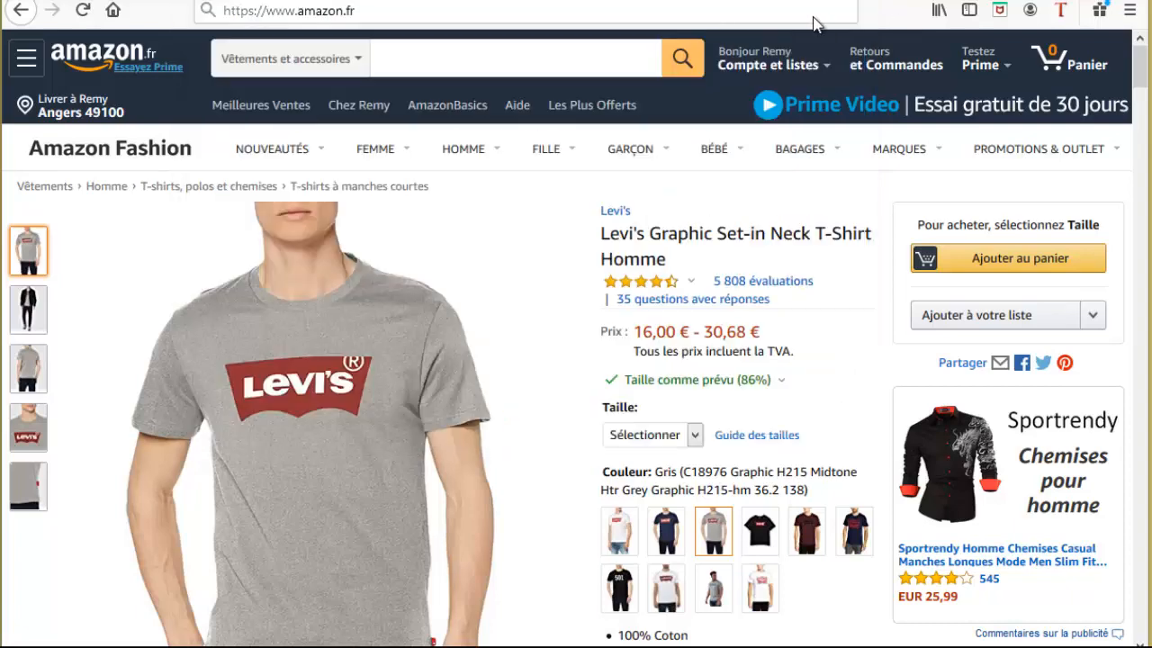
- Search all Amazon categories for "plateforme fitness" and open the Bluefin Fitness Ultra Slim vibrating platform's product page
mouse_move(465, 155)
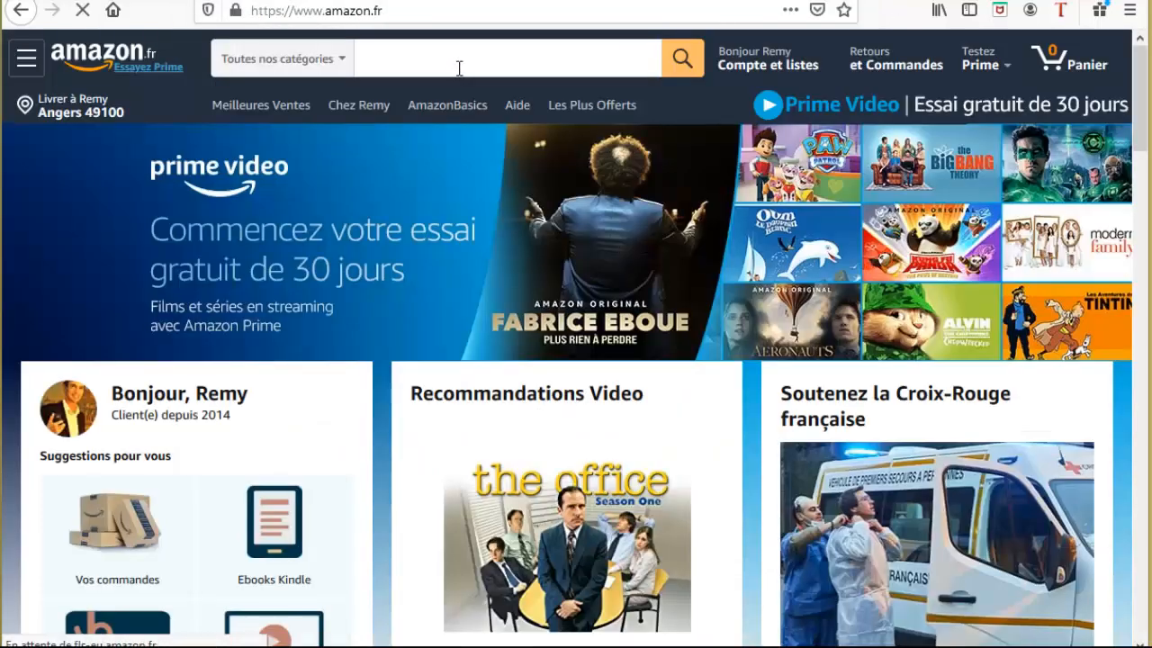
left_click(458, 60)
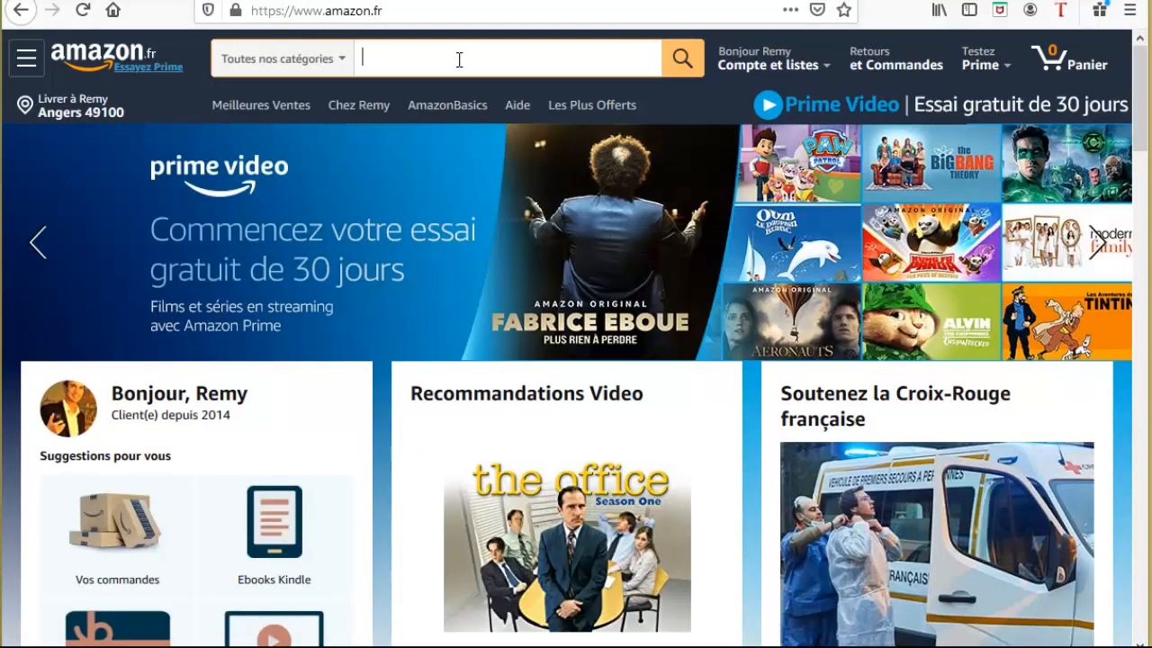
type("plateform")
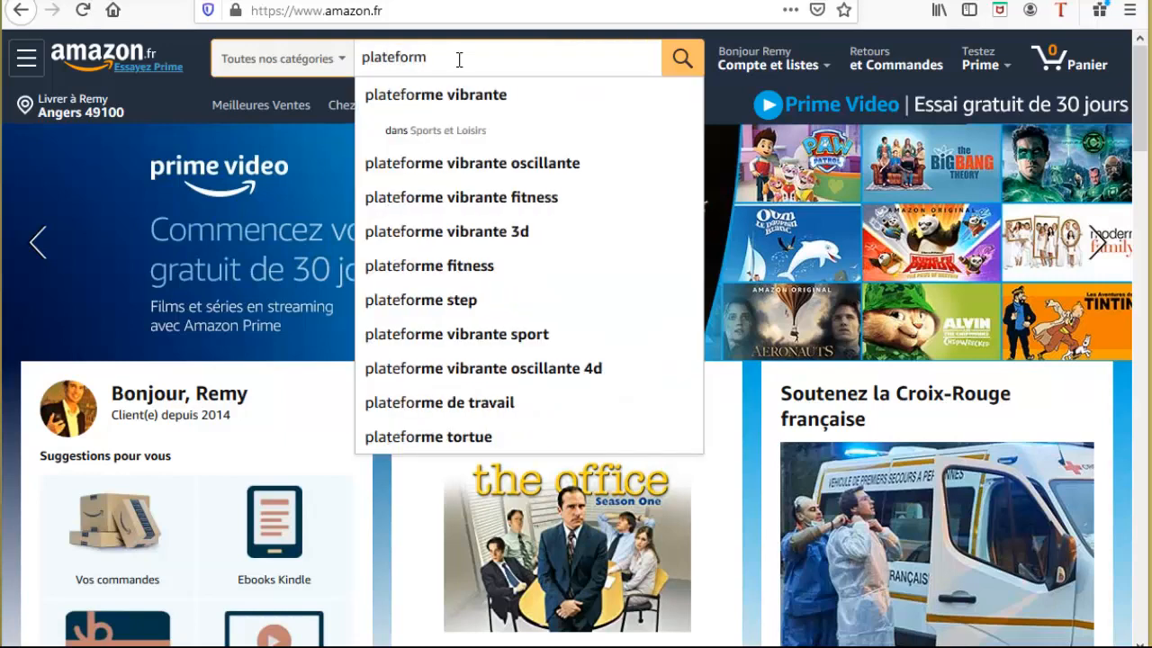
type("e fit")
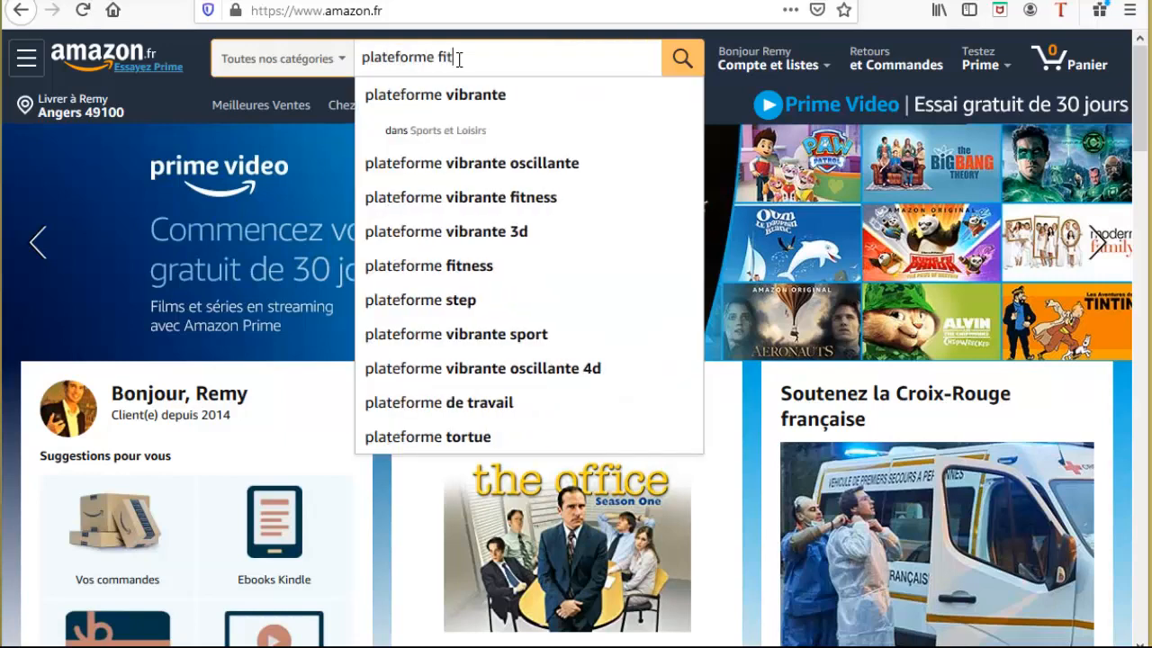
type("ness")
key("Return")
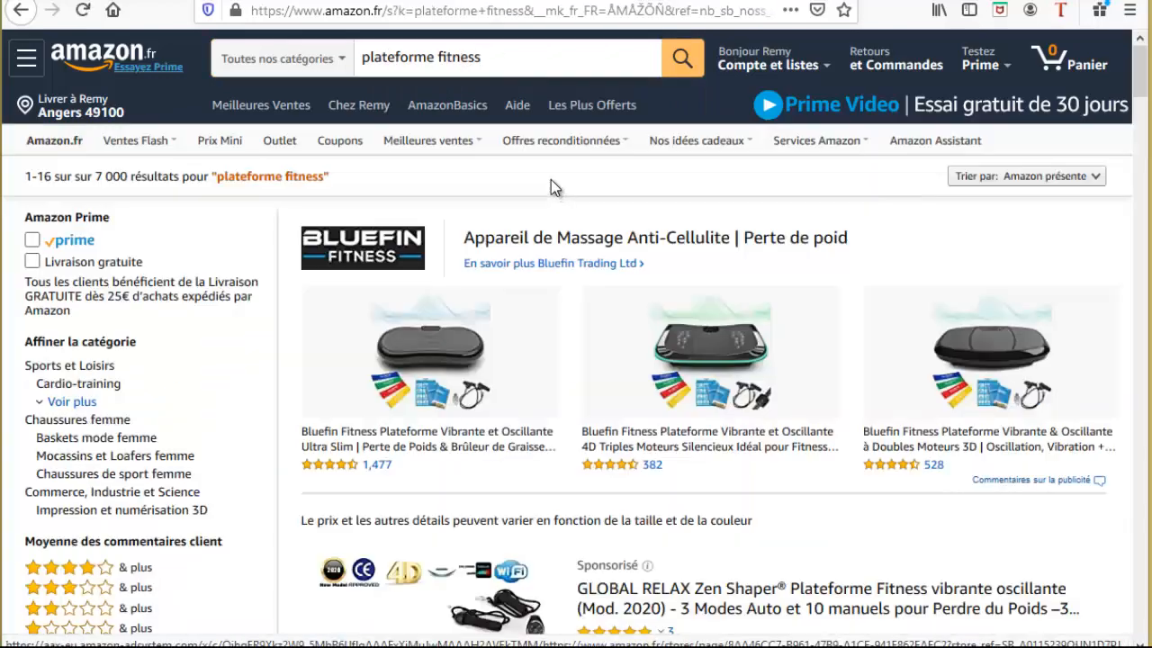
scroll(548, 185, "down", 10)
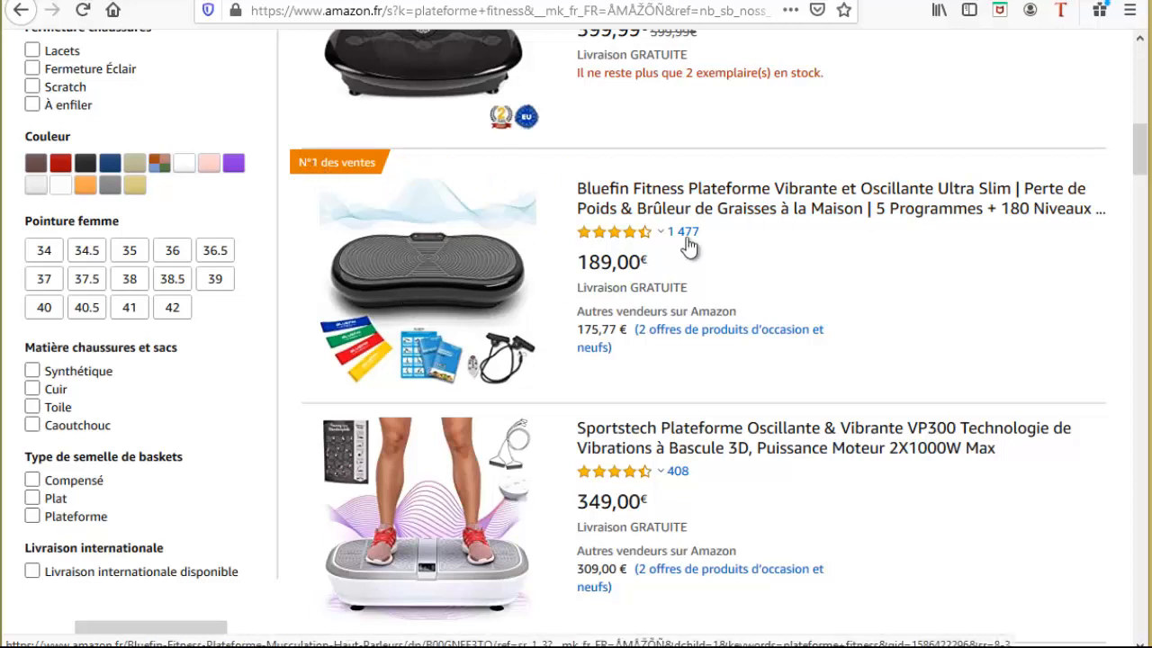
left_click(740, 224)
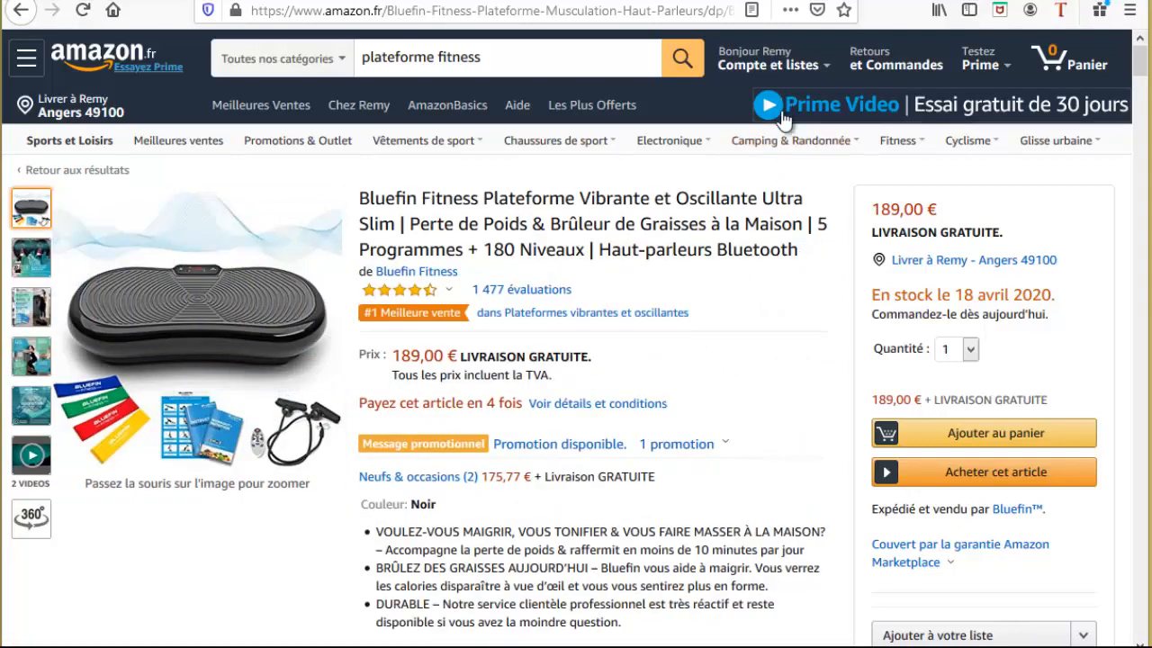
- Copy the product code B00GNEE3TQ from the Bluefin Fitness platform's Amazon page address
left_click_drag(803, 258, 360, 202)
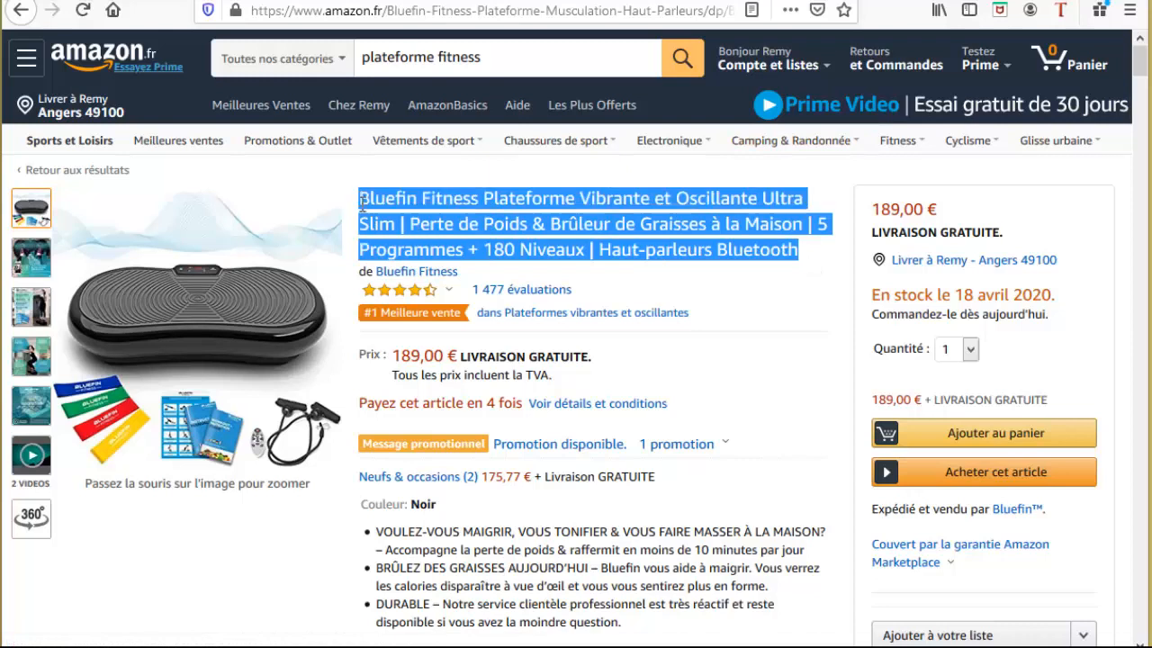
left_click(569, 17)
left_click(625, 10)
left_click_drag(675, 9, 736, 10)
left_click(601, 10)
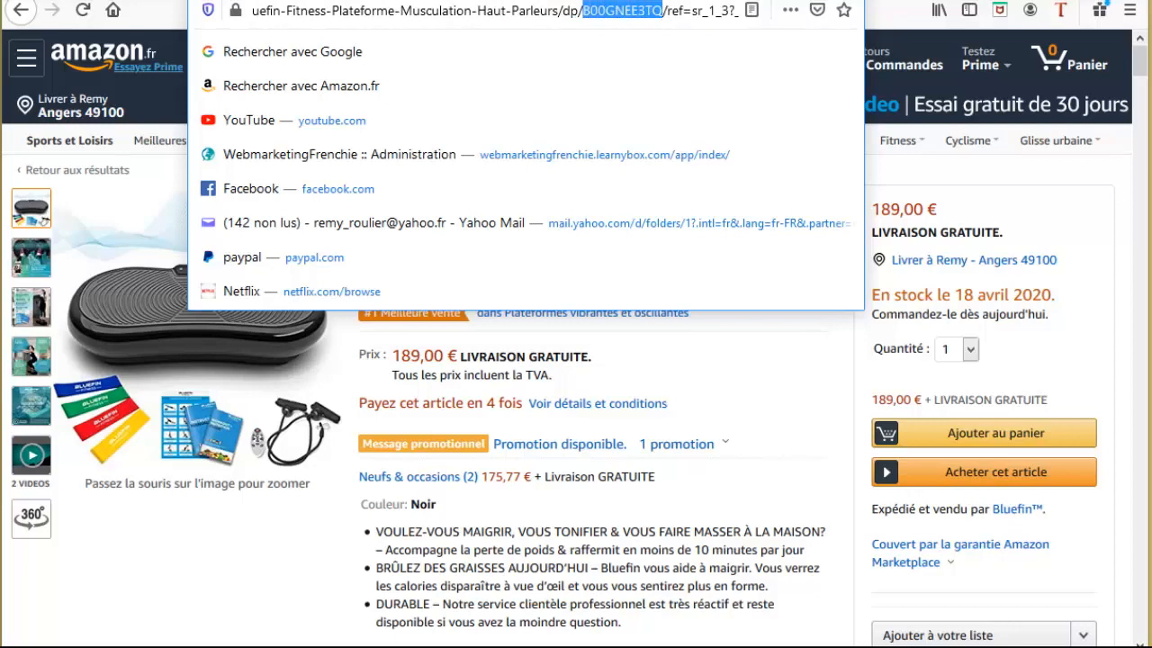
- Switch to the Amazon partner site and search its quick links for the product code B00GNEE3TQ
left_click(468, 1)
double_click(129, 421)
type("B00GNEE3TQ")
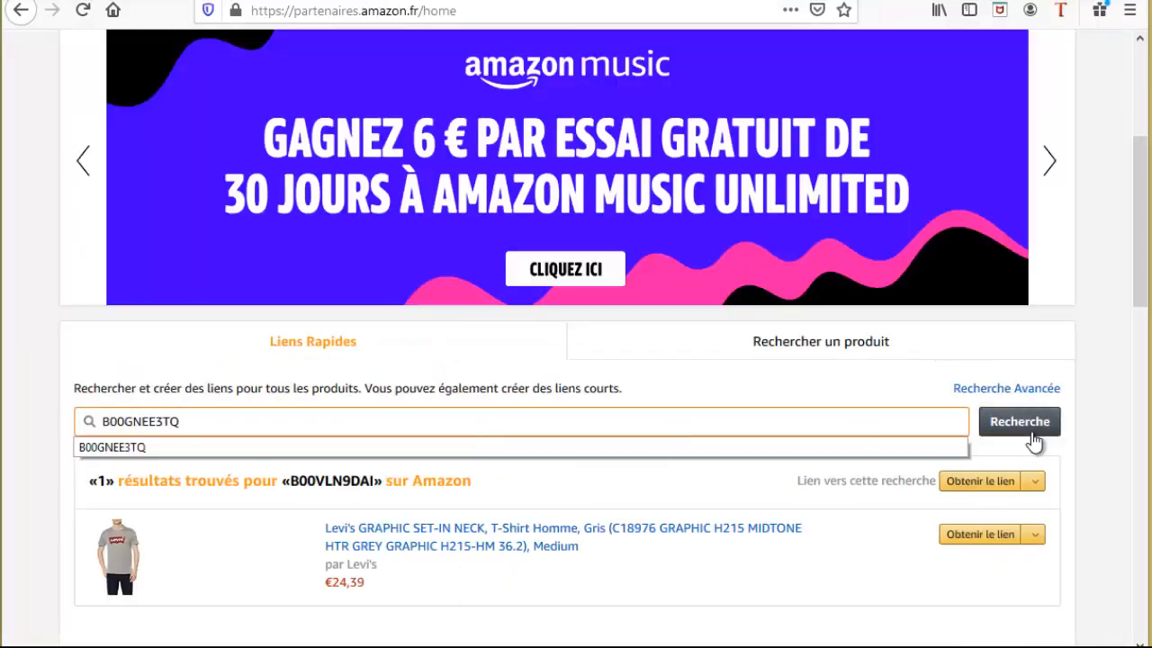
left_click(1028, 428)
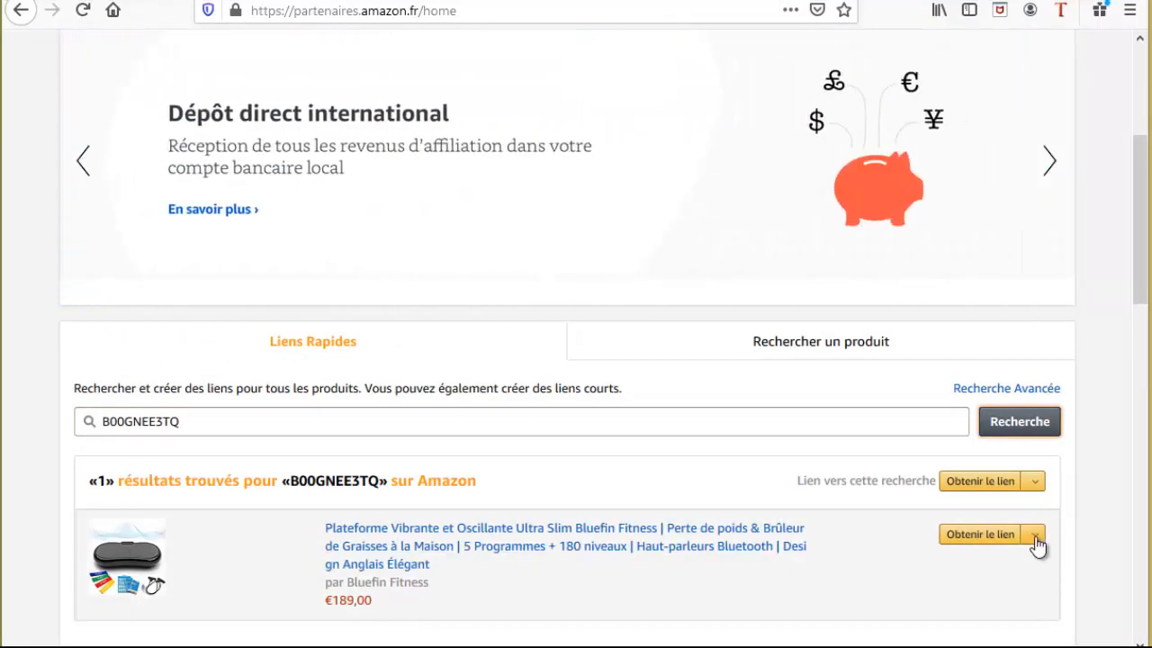
left_click(1033, 537)
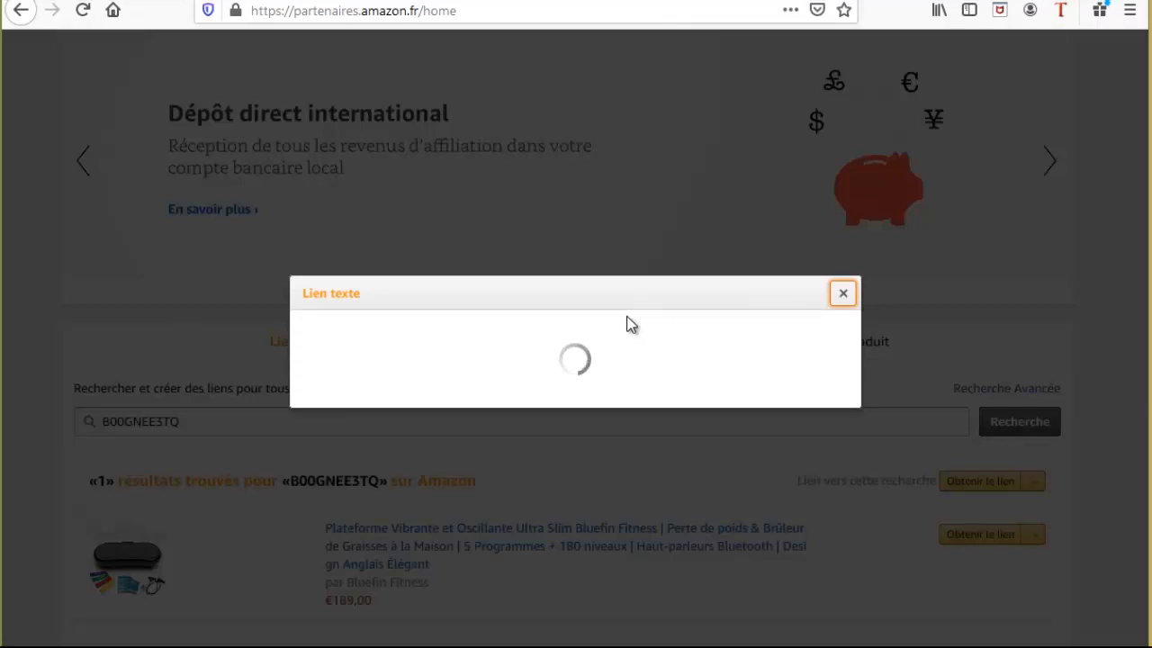
left_click(620, 288)
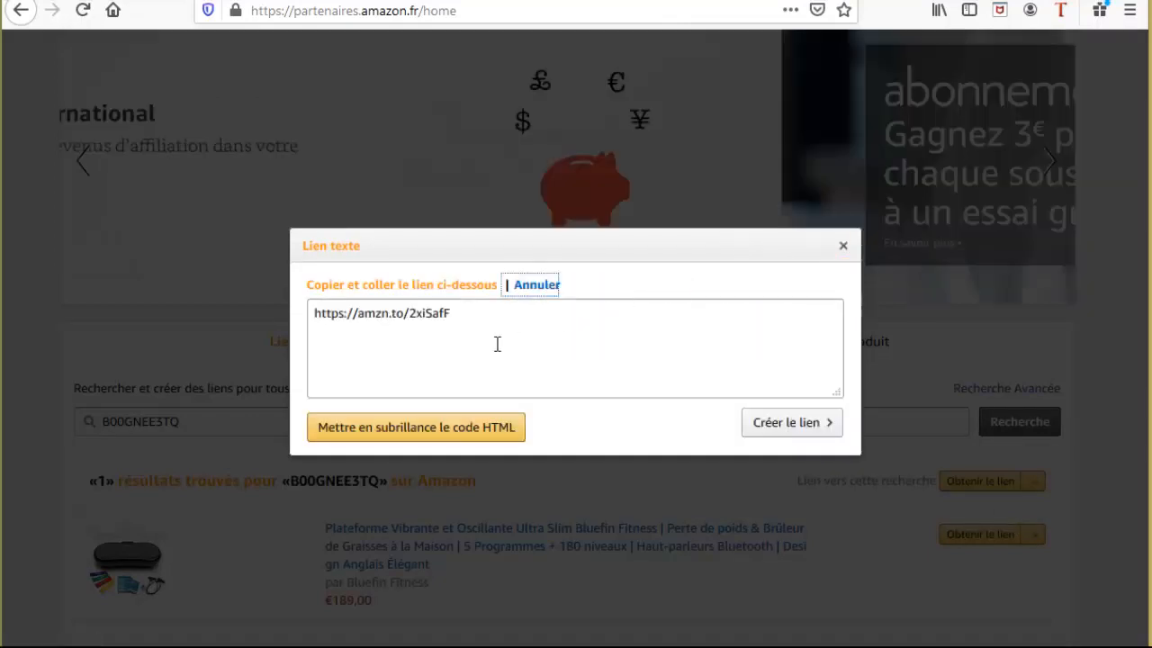
left_click_drag(406, 326, 288, 319)
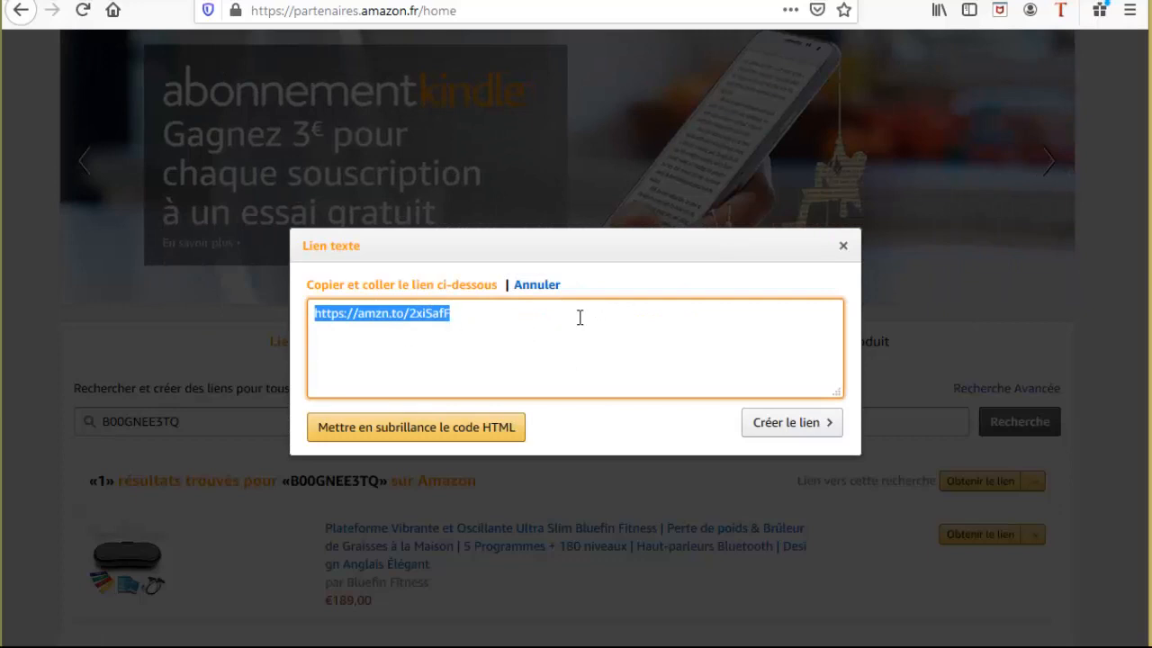
left_click(843, 248)
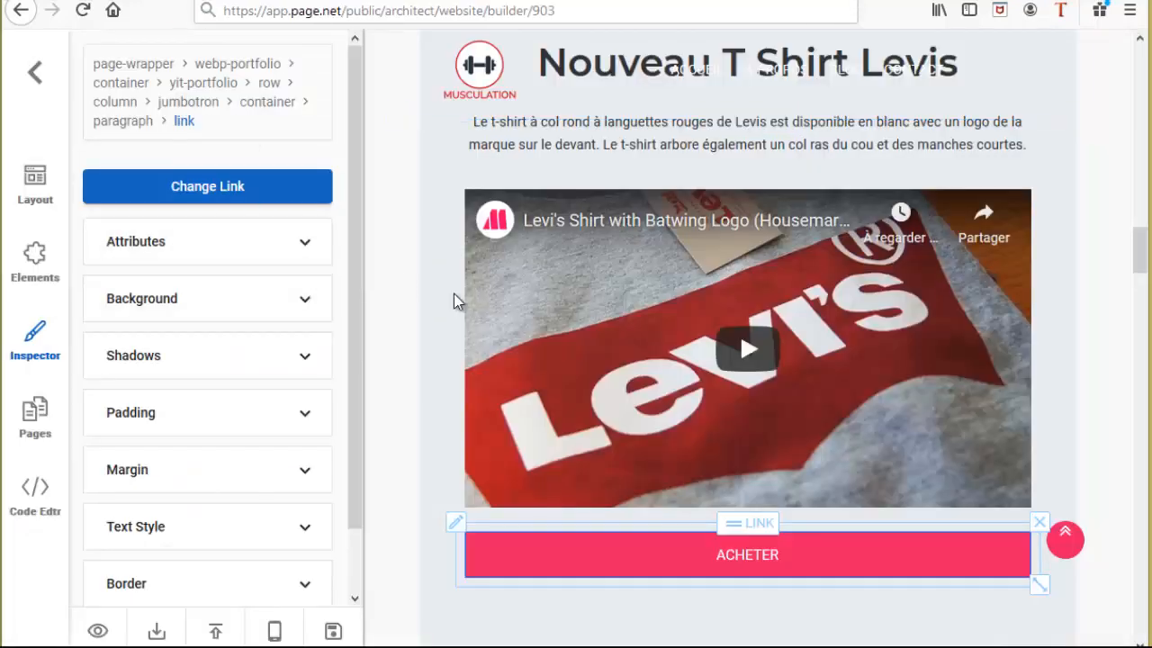
scroll(456, 300, "down", 3)
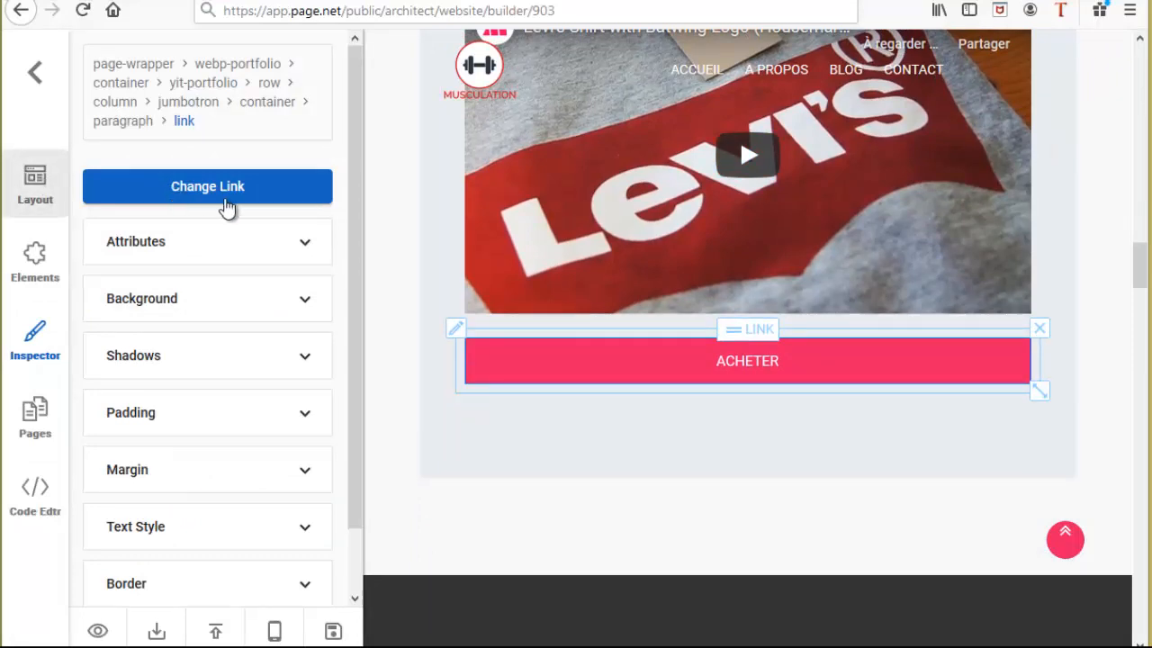
- Add a row at the end of Container 7, below the Levi's jumbotron, and split it into two equal columns
scroll(622, 310, "down", 3)
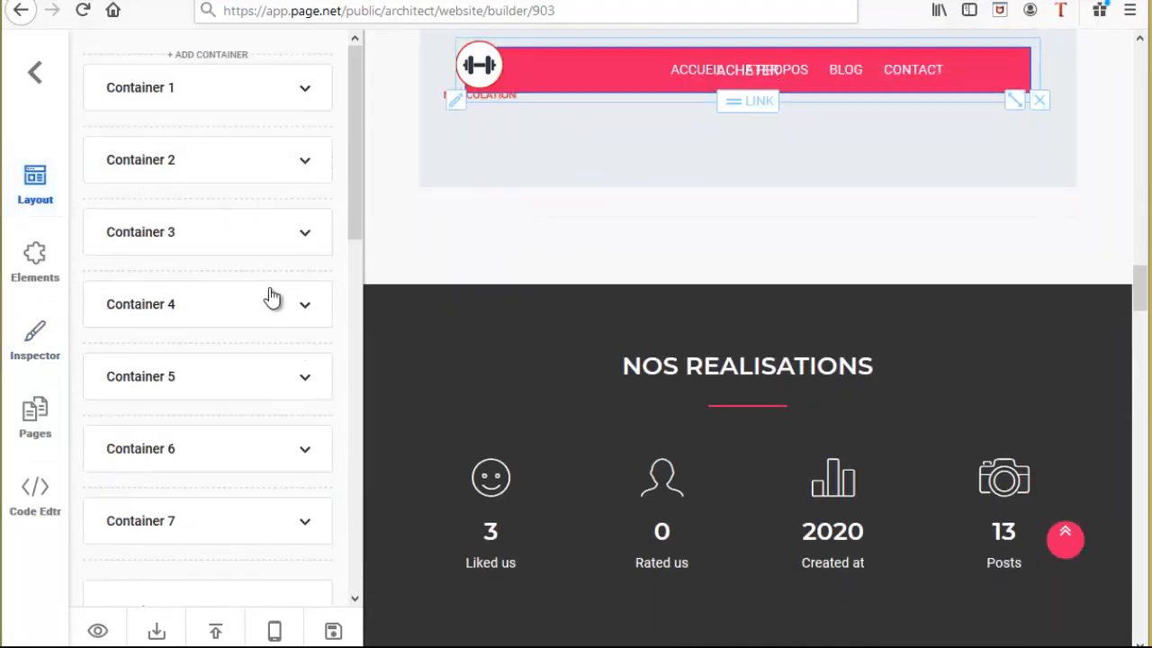
scroll(488, 324, "down", 3)
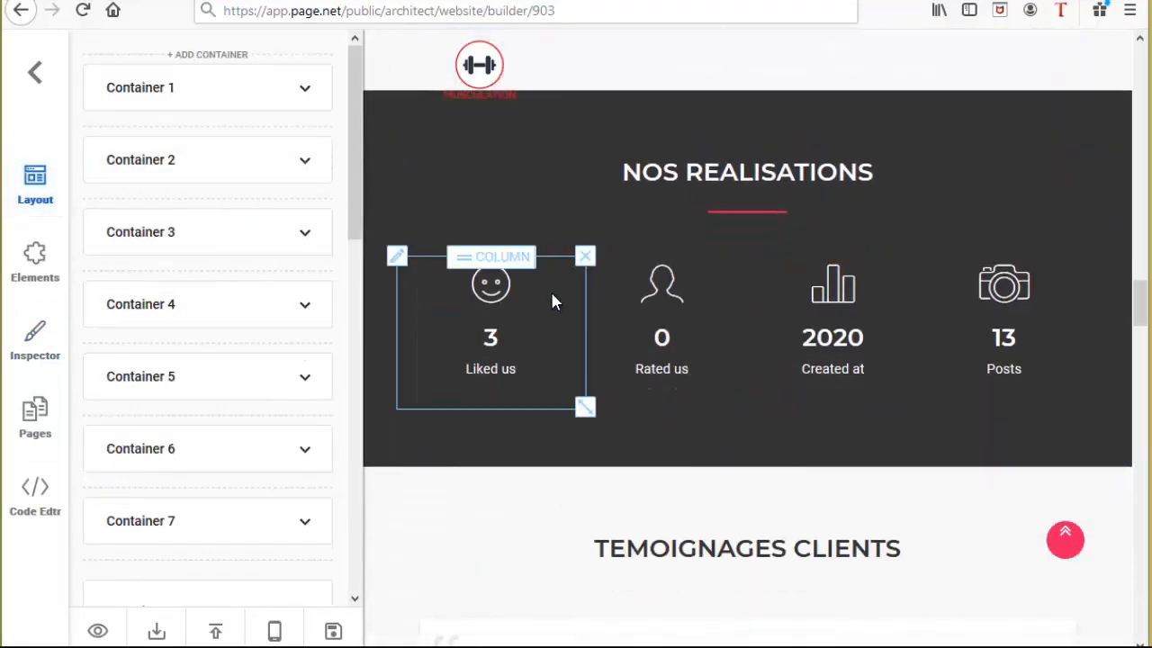
left_click(203, 507)
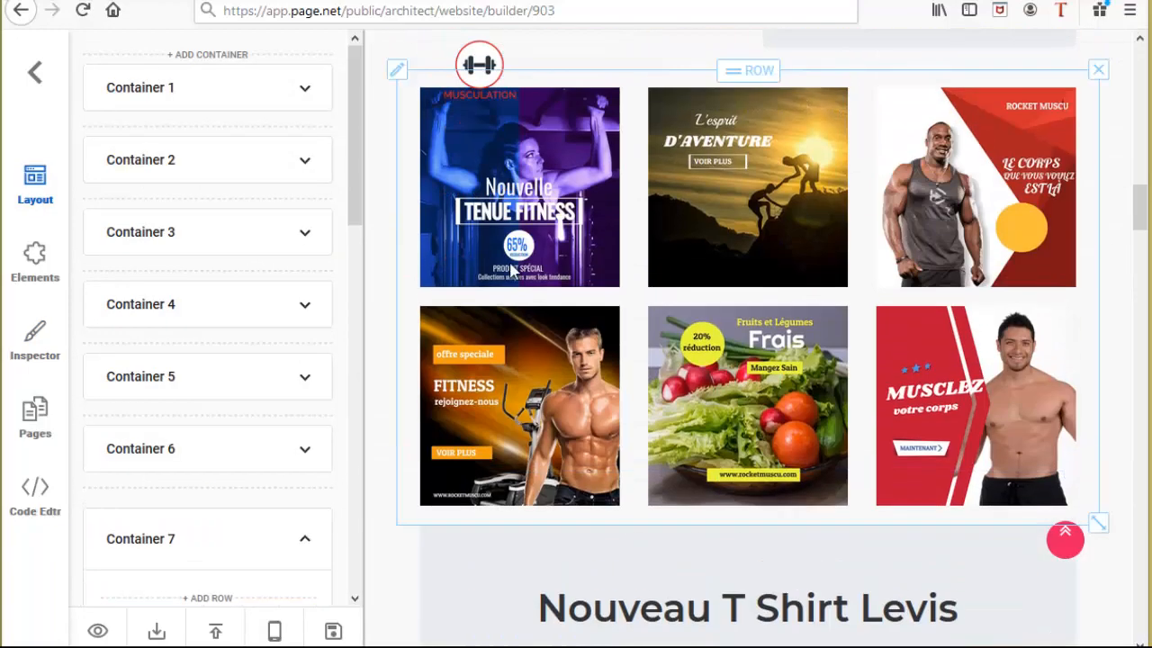
scroll(759, 306, "down", 5)
scroll(763, 304, "down", 6)
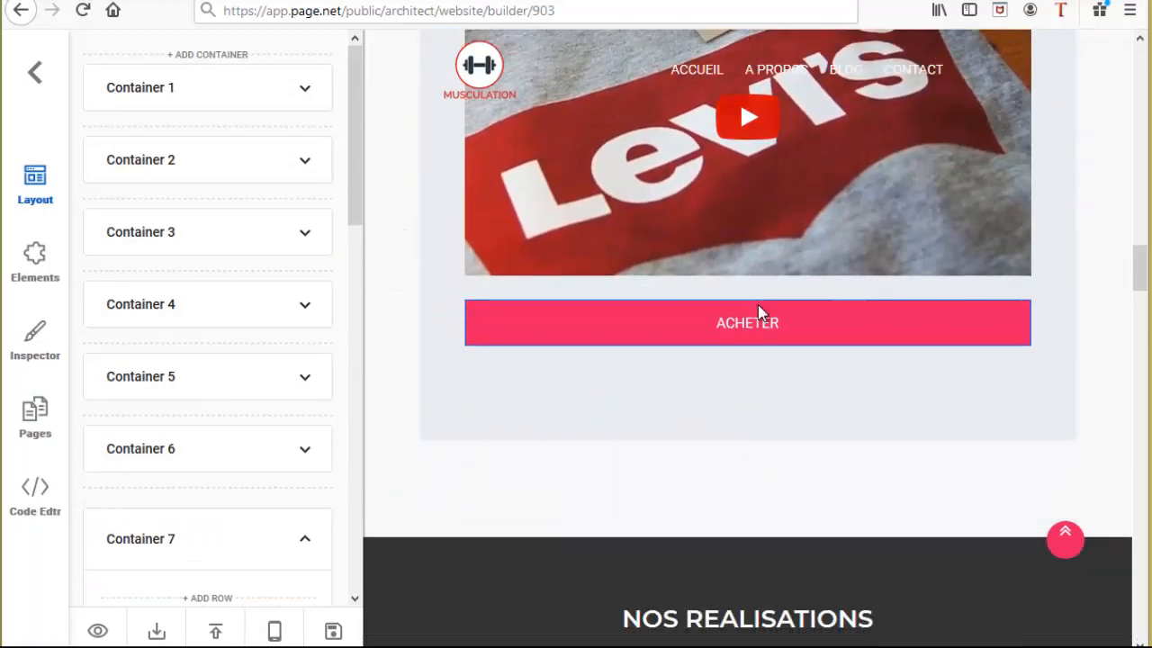
scroll(239, 449, "down", 5)
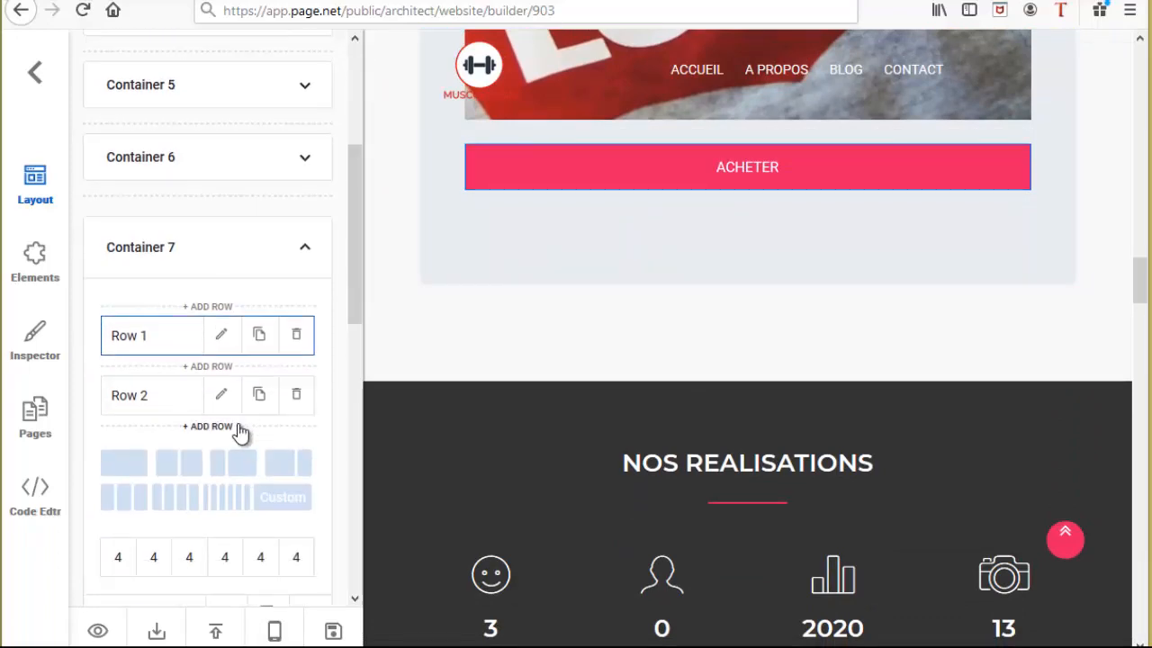
left_click(160, 209)
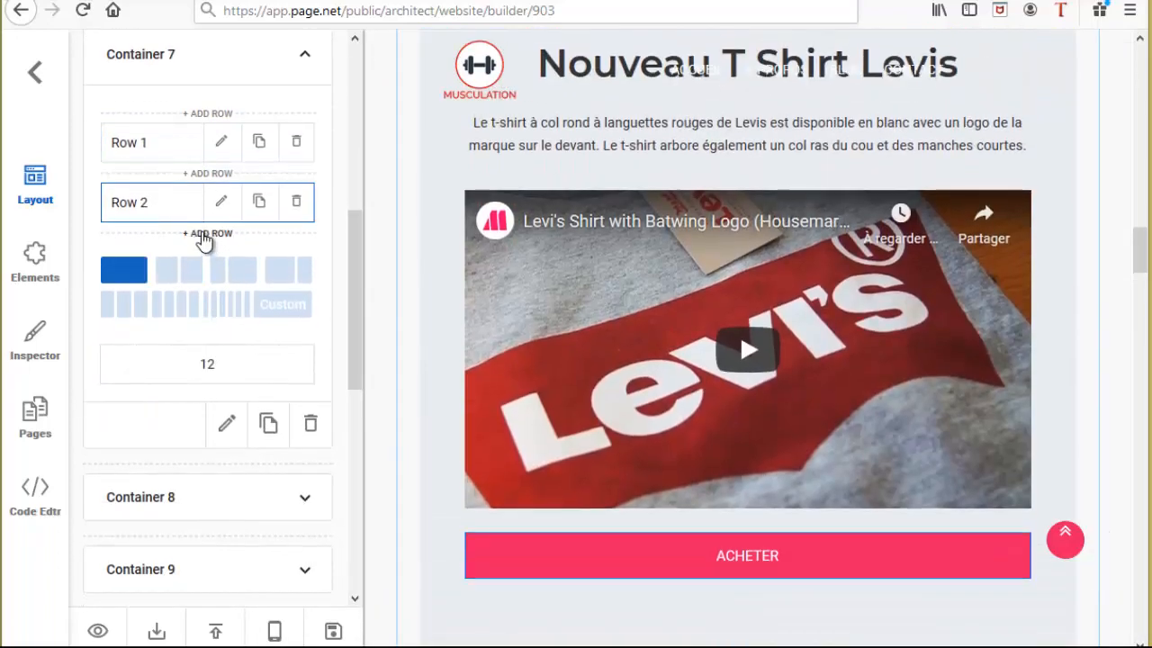
left_click(216, 234)
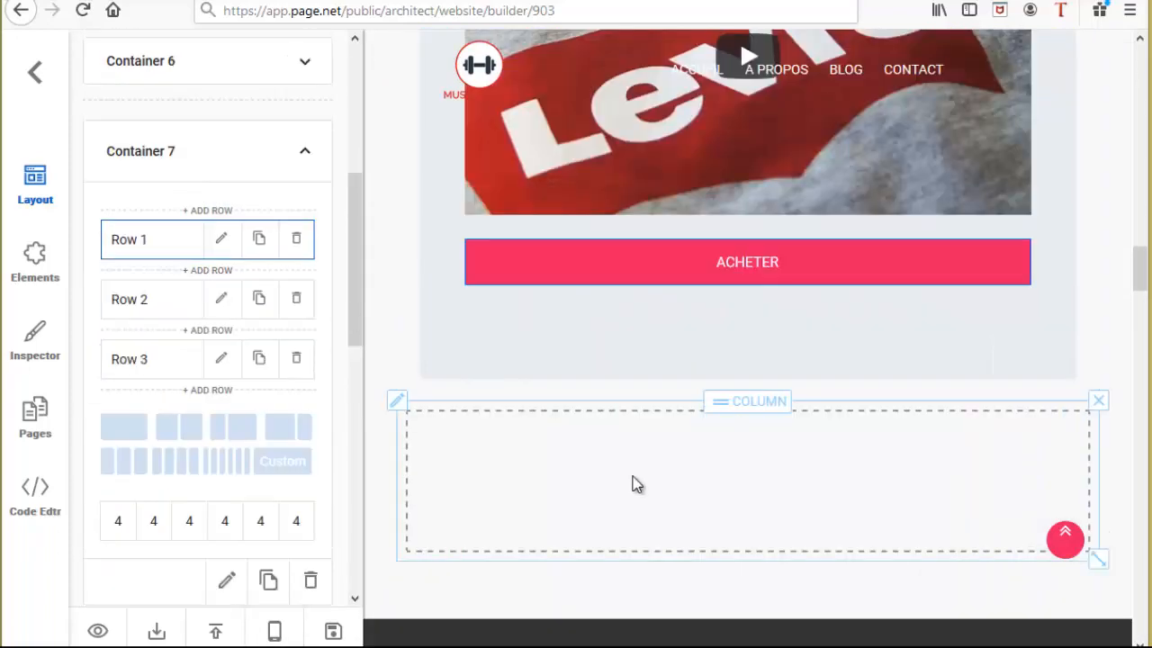
left_click(156, 359)
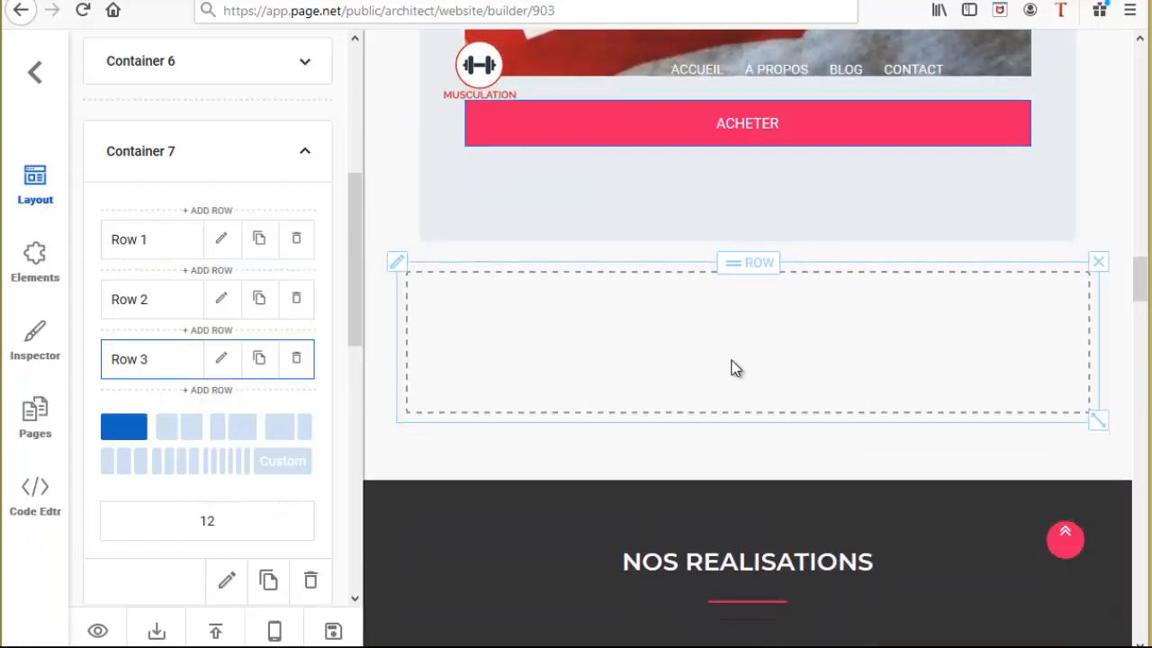
left_click(204, 428)
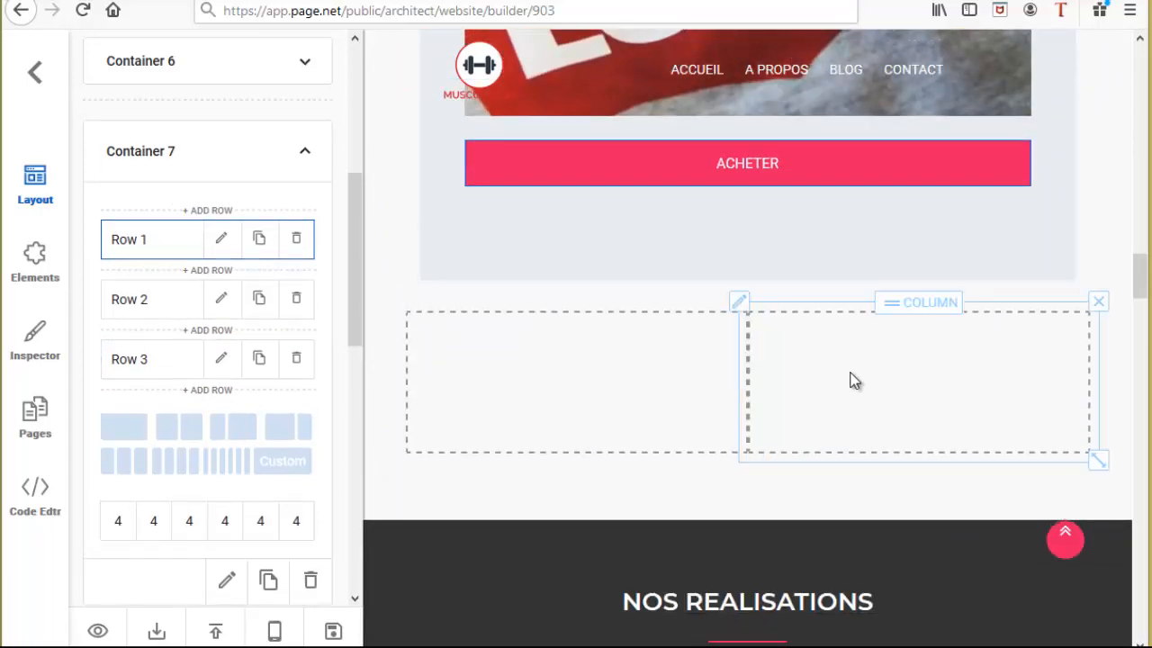
- Place a jumbotron in the new row's first column and centre its text
left_click(35, 261)
scroll(282, 108, "up", 1)
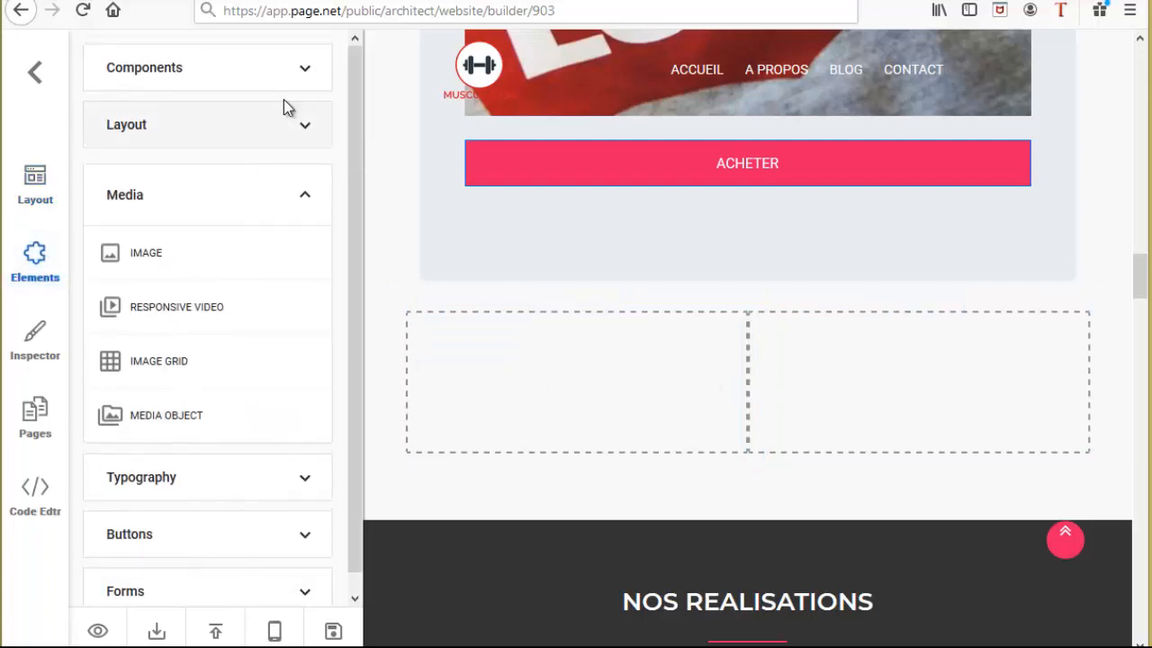
left_click(302, 77)
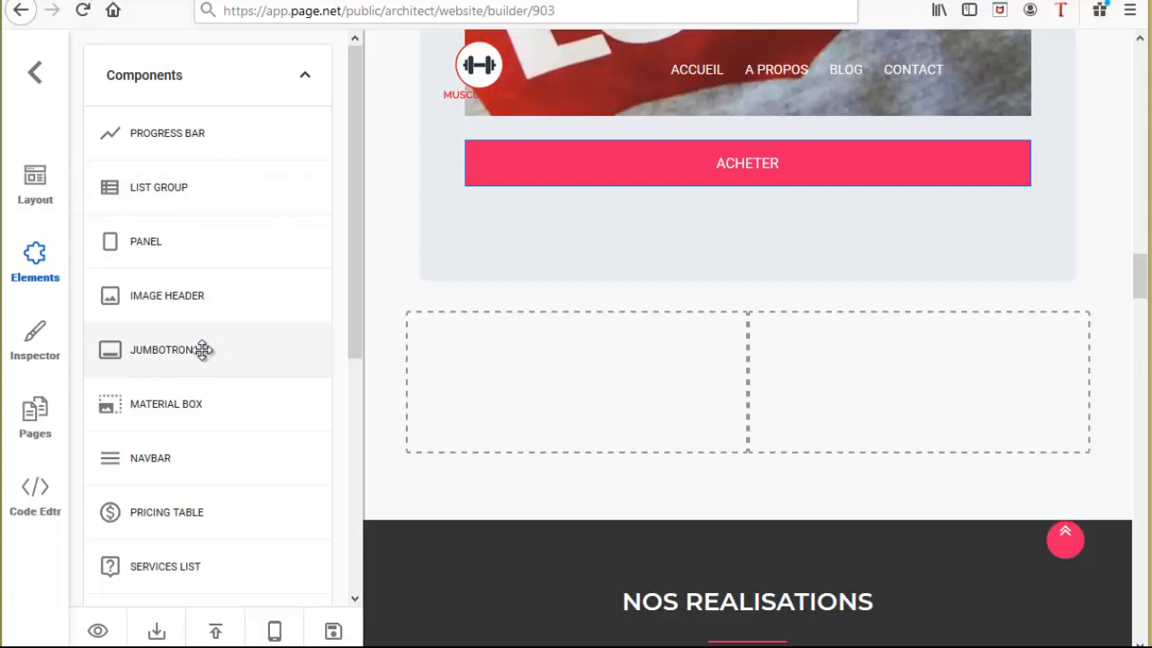
left_click_drag(187, 360, 619, 396)
left_click(619, 396)
scroll(629, 360, "down", 3)
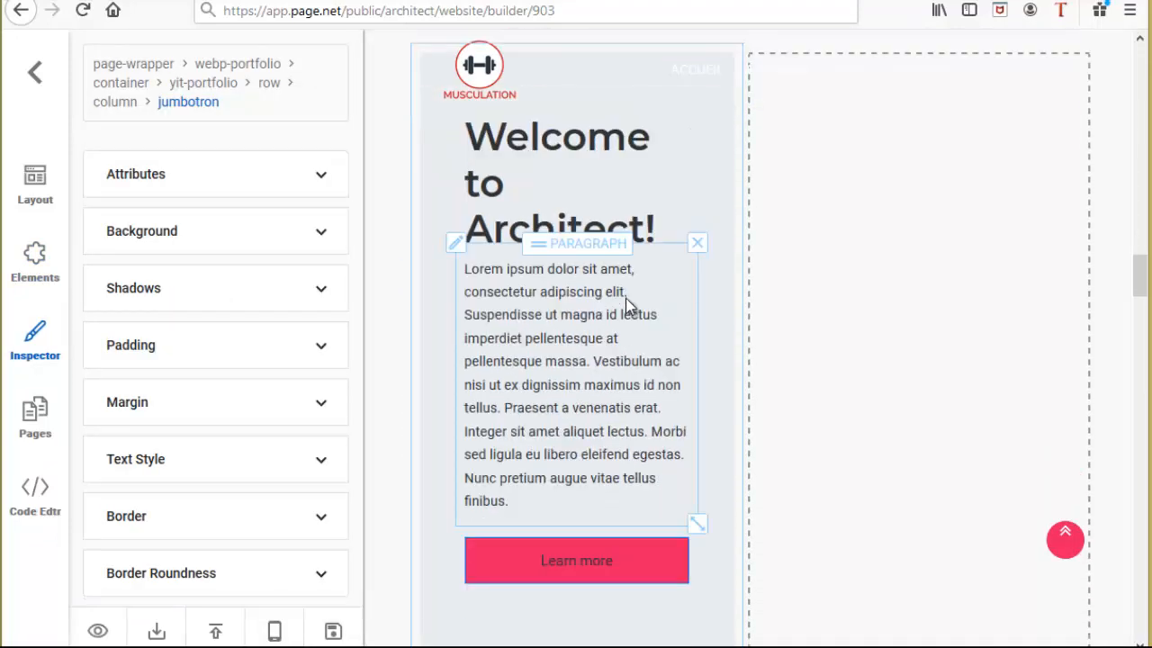
- Replace the new jumbotron's heading with "Plateforme Fitness"
left_click(635, 295)
double_click(634, 295)
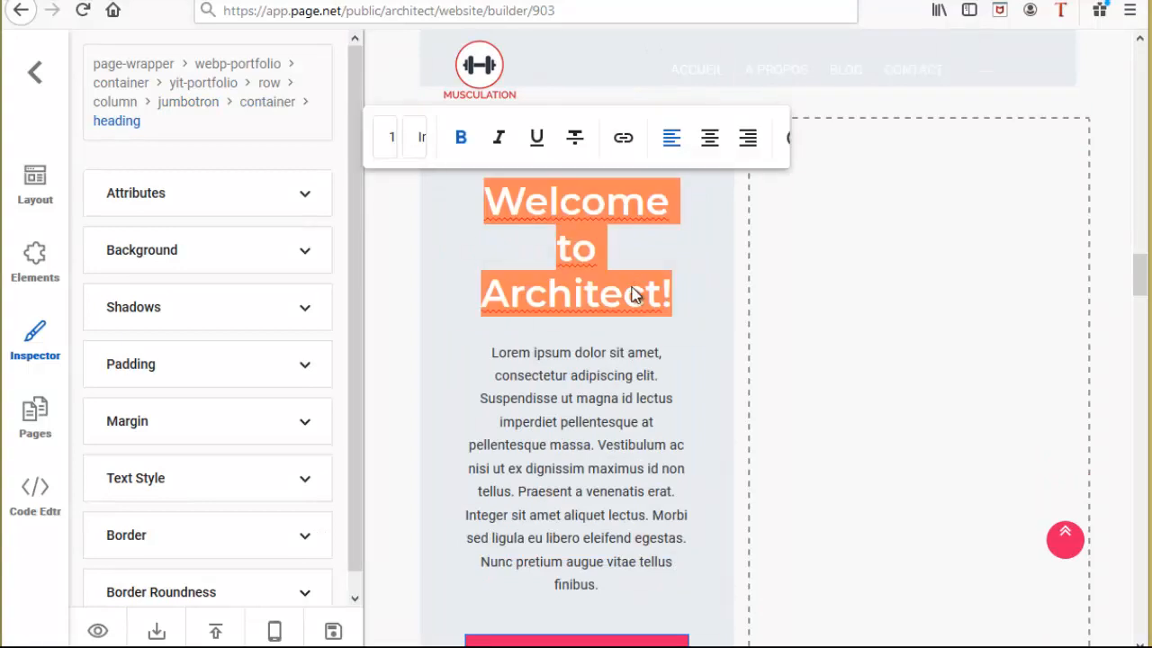
type("Plateforme Fitn")
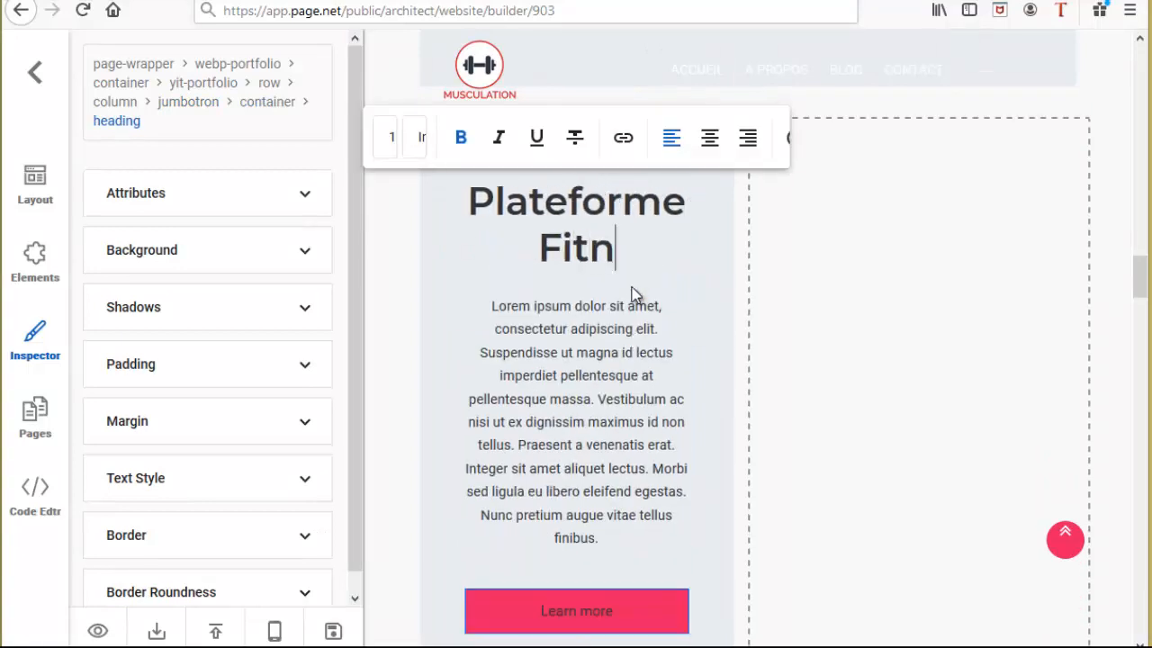
type("ess")
- Replace the jumbotron's placeholder paragraph with "Cette superbe plateforme va vous permettre de bruler toutes les calories inutiles depuis le confort du domicile."
left_click(633, 292)
double_click(633, 293)
type("Cette superbe plateforme va vous permettre de bruler toutes les calories inutiles depuis le confort du domicile.")
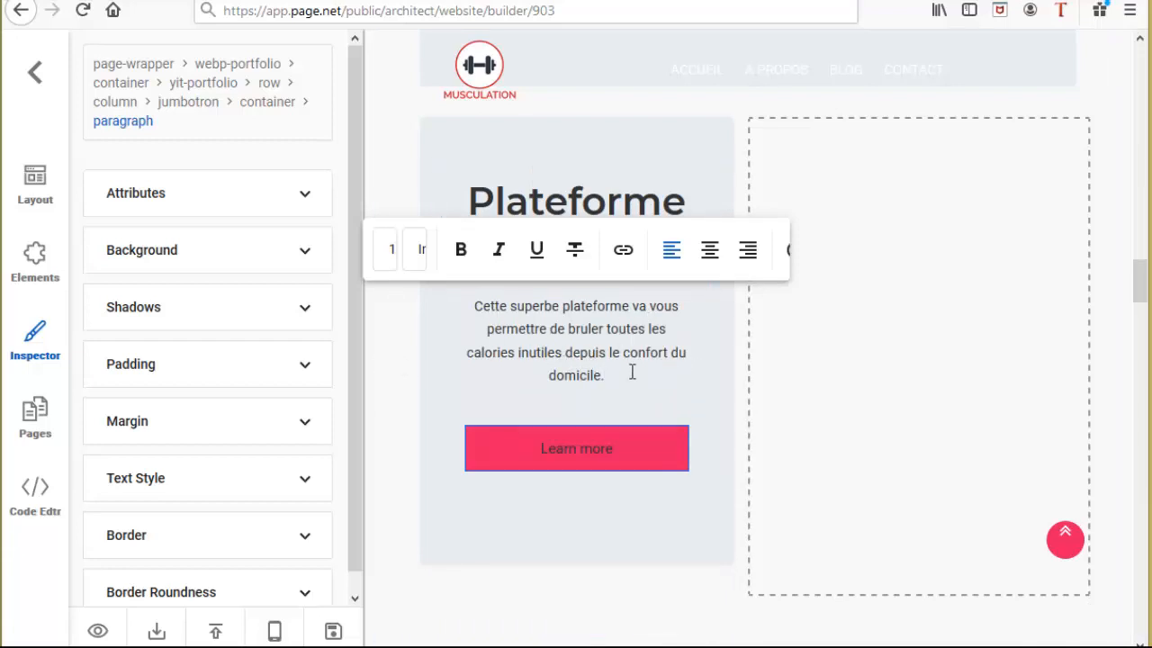
- Add an image element to the empty column beside the jumbotron and load step_fitness.jpg into it
left_click(35, 261)
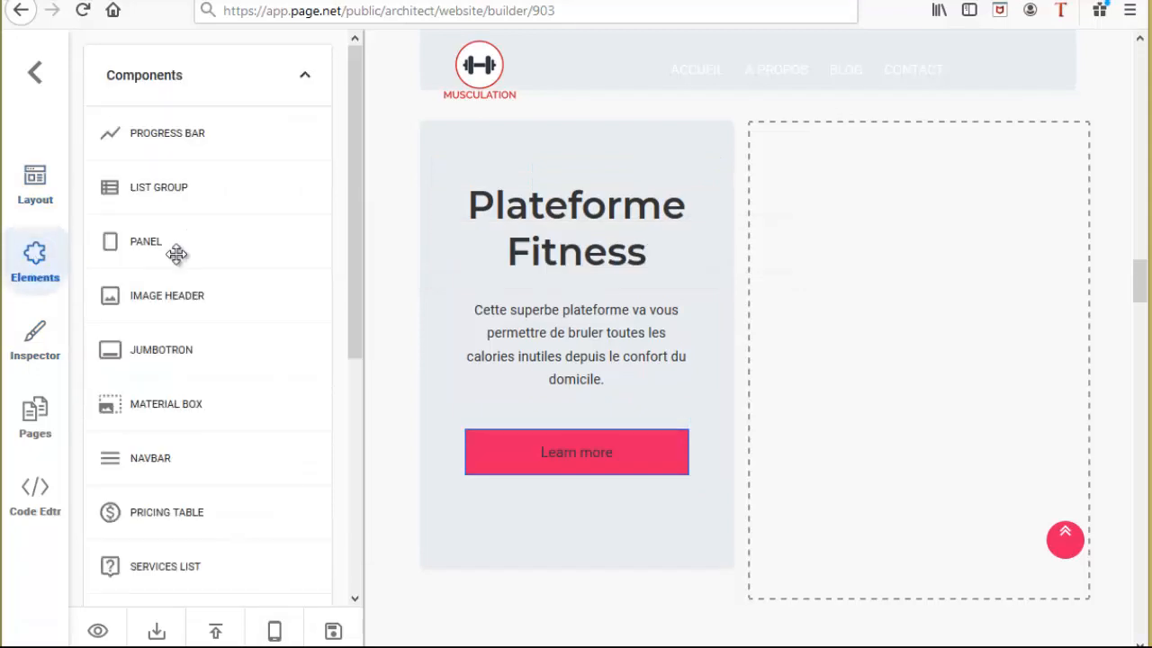
left_click(306, 86)
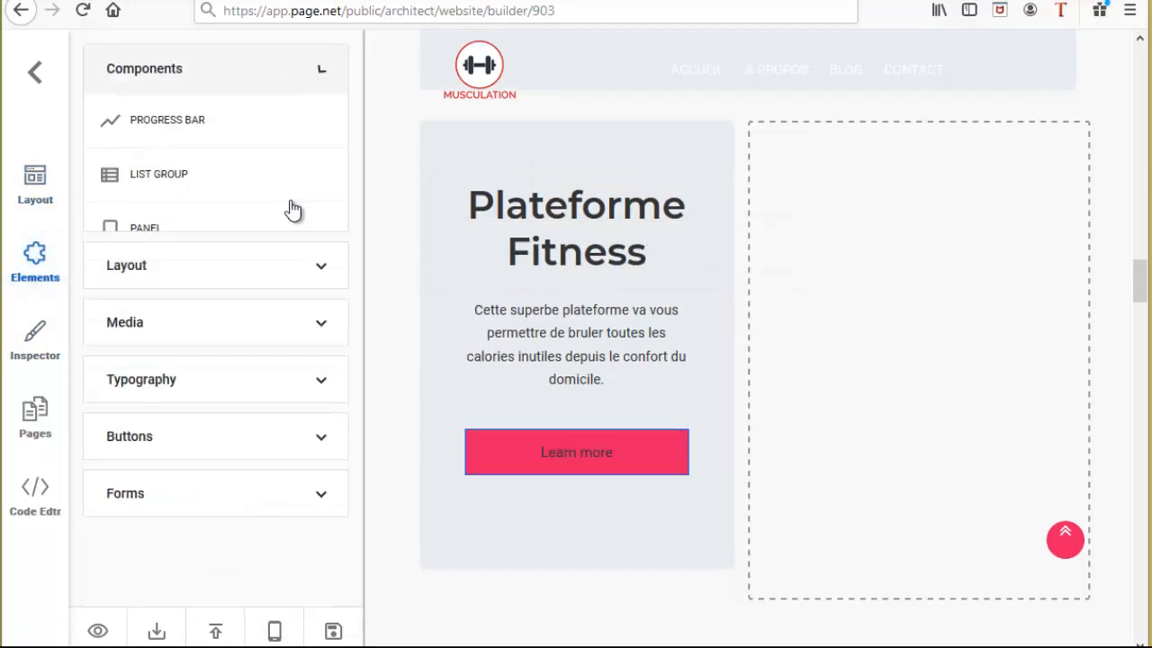
left_click(206, 184)
left_click_drag(153, 258, 886, 250)
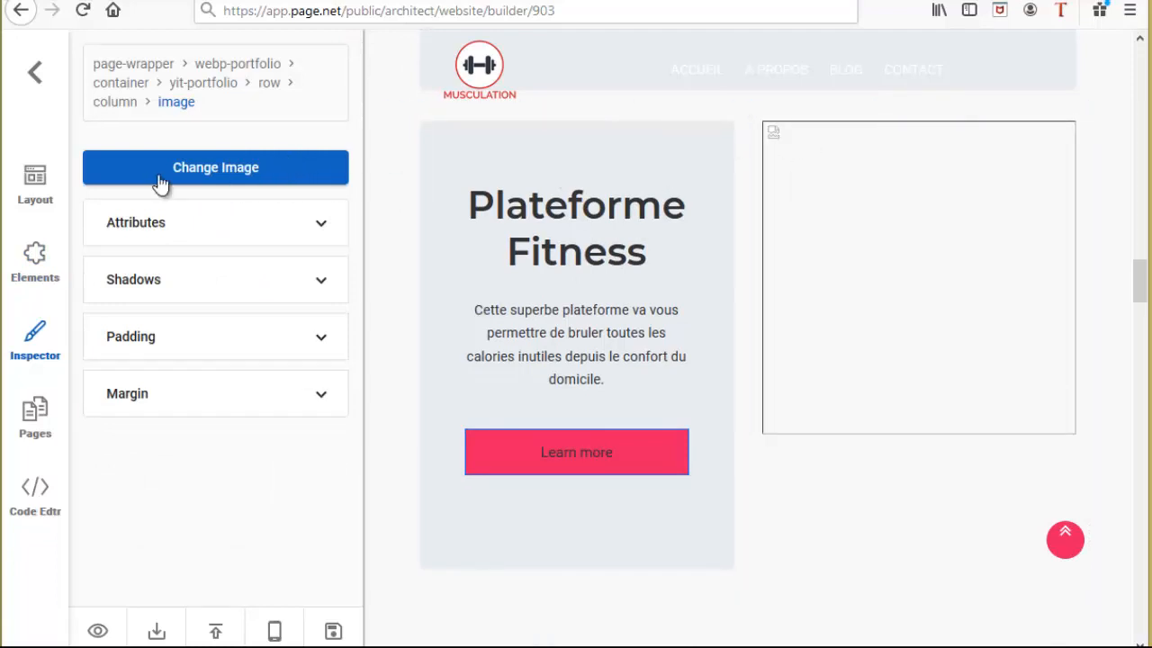
left_click(305, 184)
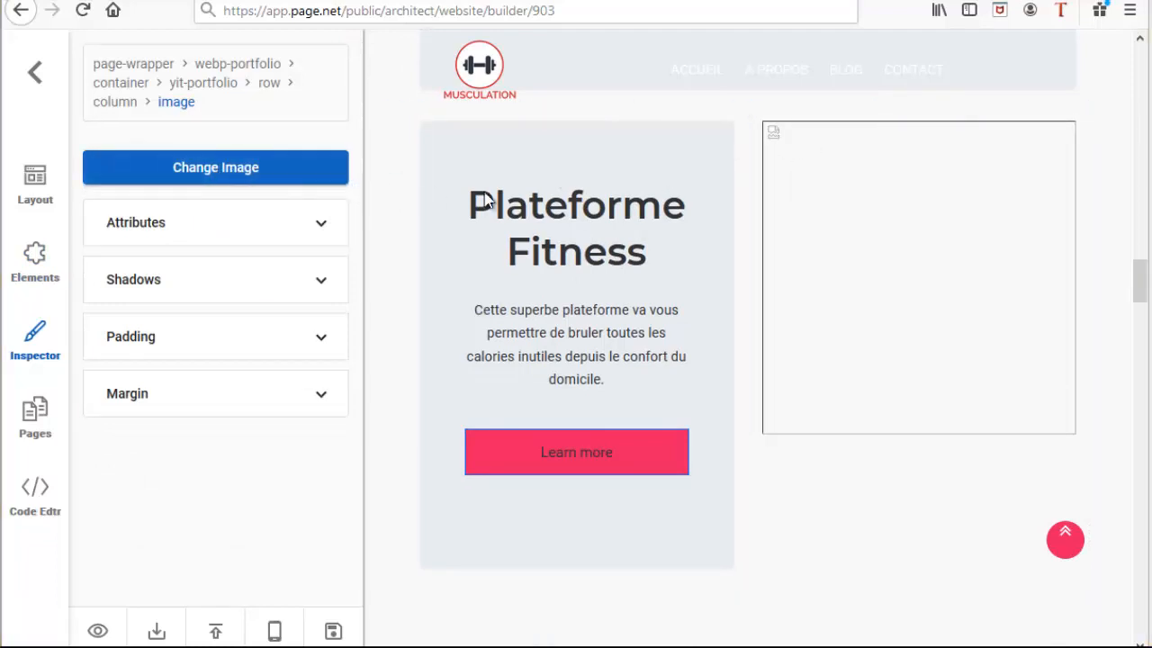
left_click(457, 279)
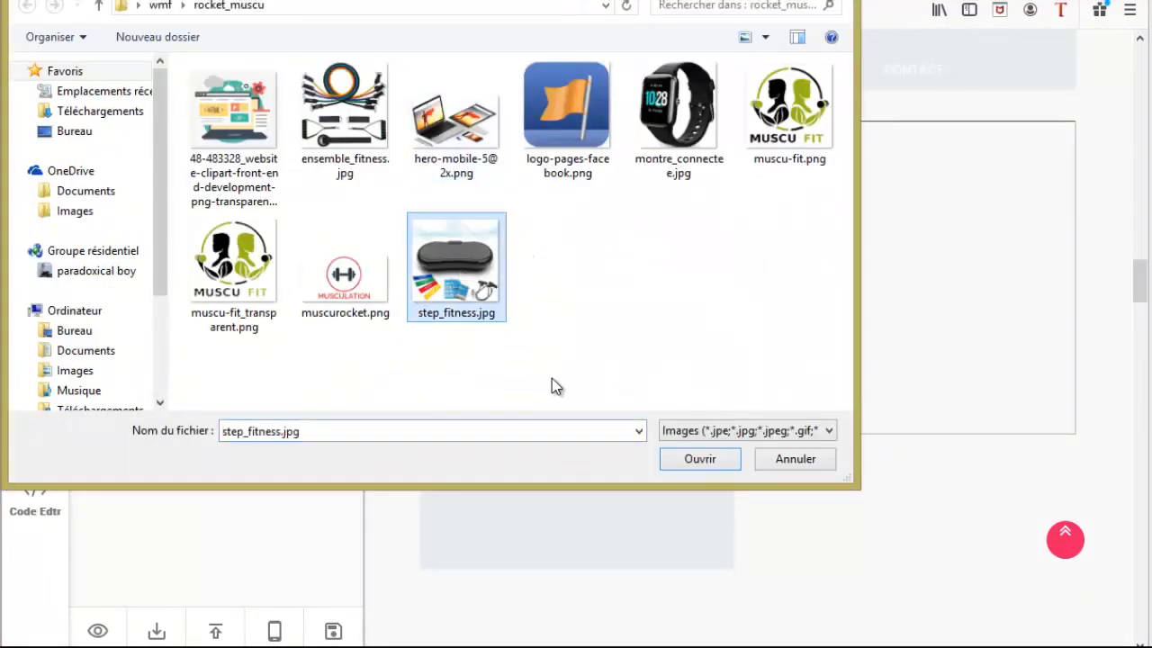
left_click(708, 460)
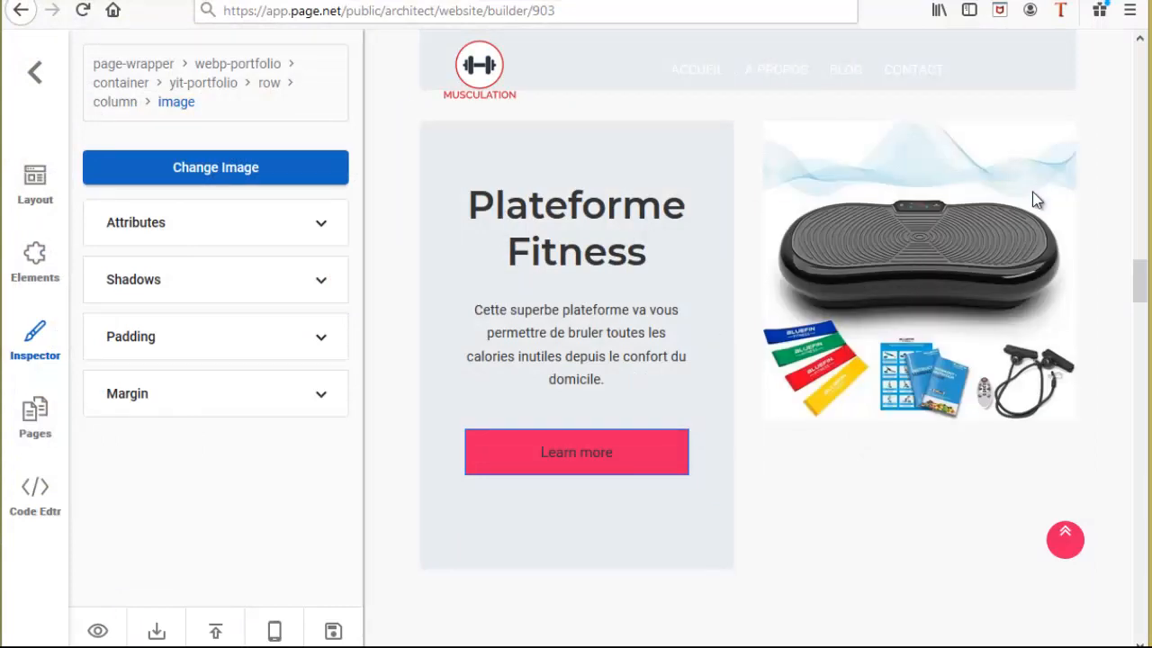
left_click(478, 423)
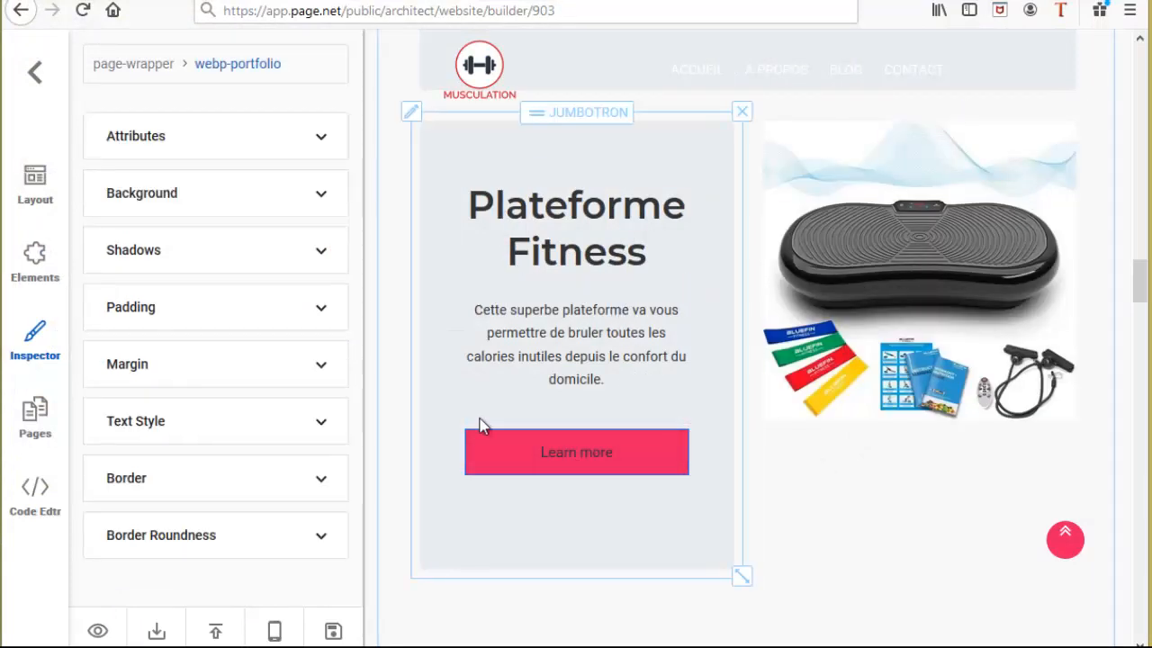
left_click(579, 455)
left_click(204, 189)
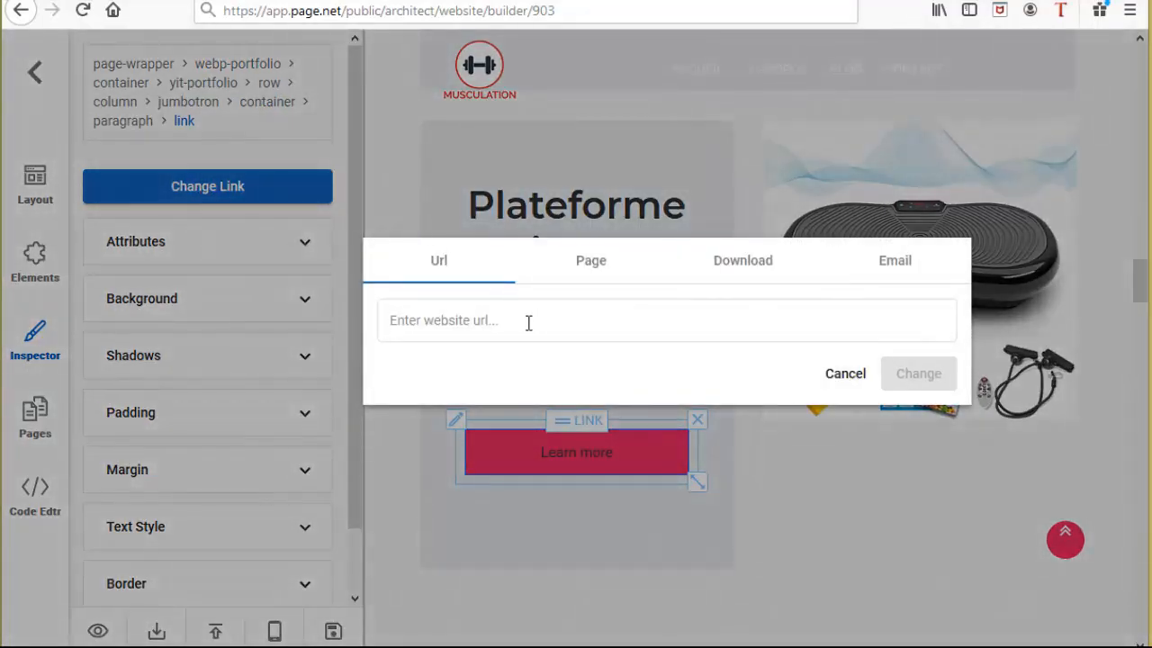
left_click(527, 322)
type("https://amzn.to/2VjhydU")
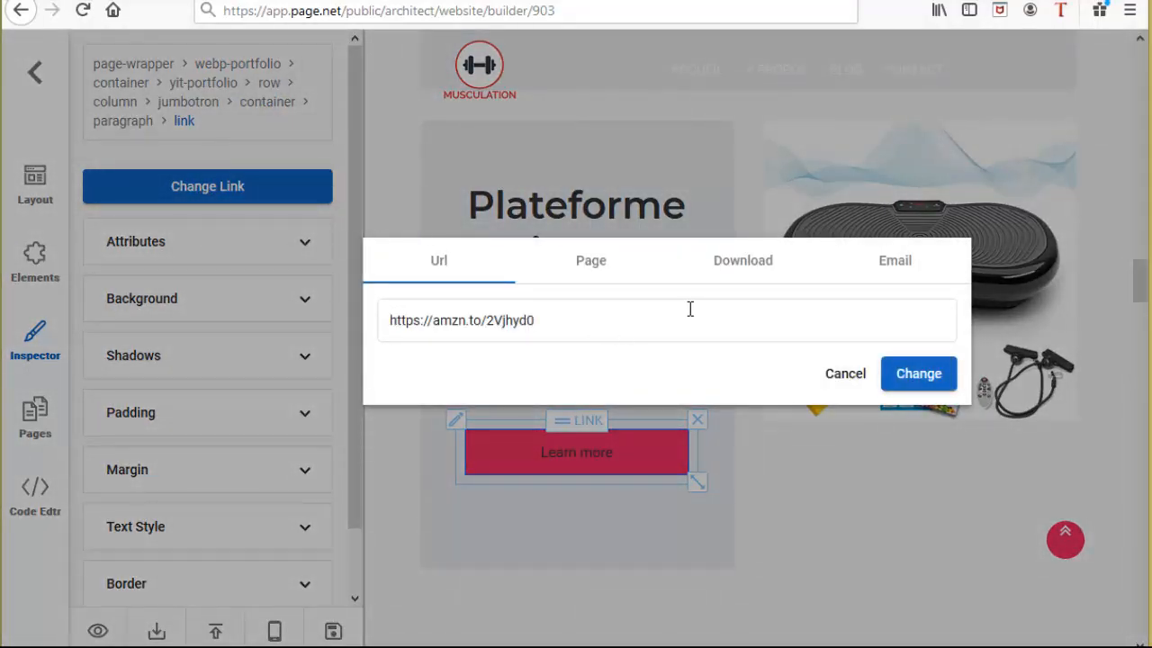
left_click(918, 373)
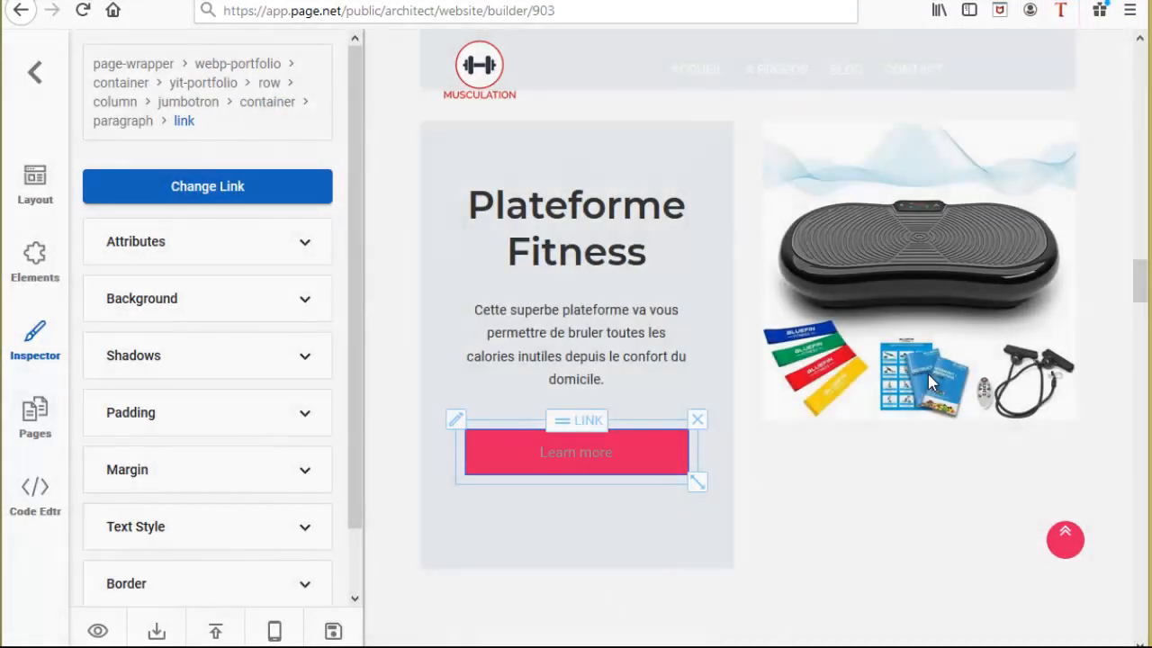
- Change the Plateforme Fitness button's label to "VOIR PLUS >>"
left_click(601, 463)
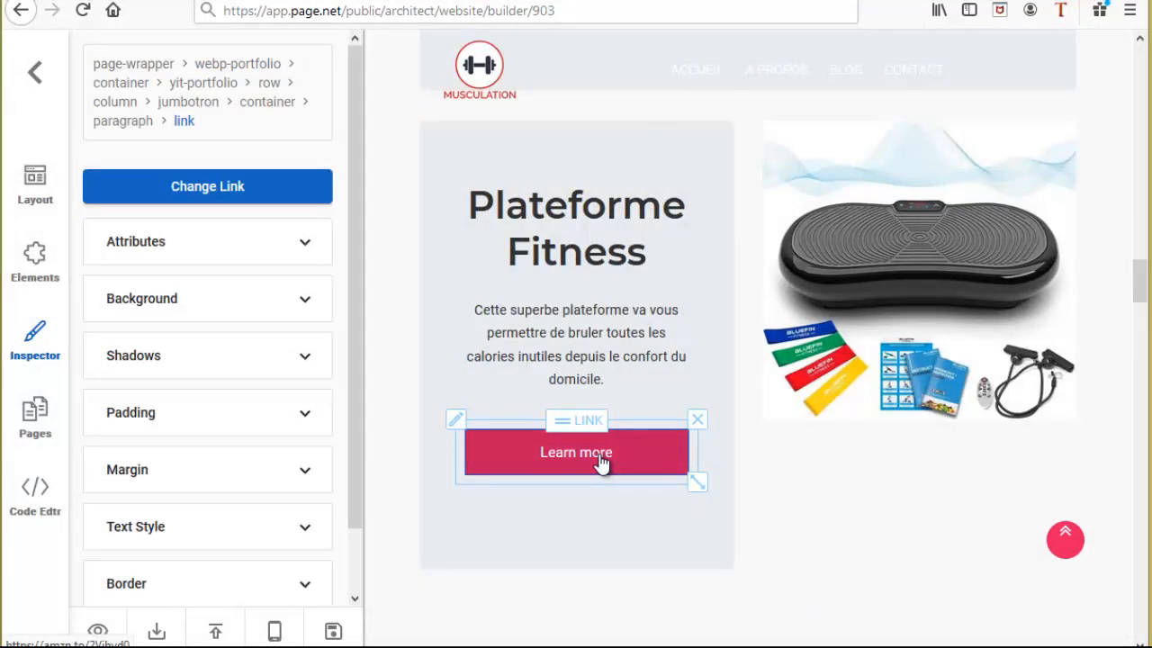
double_click(598, 456)
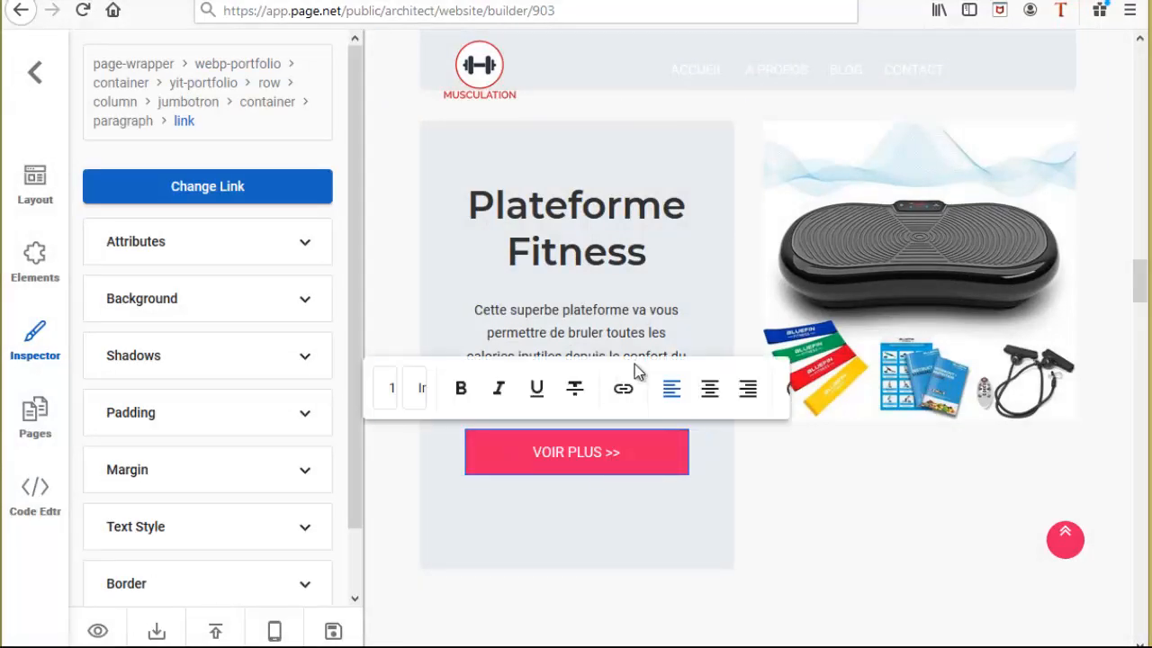
scroll(960, 377, "up", 1)
scroll(620, 365, "up", 3)
scroll(528, 406, "down", 3)
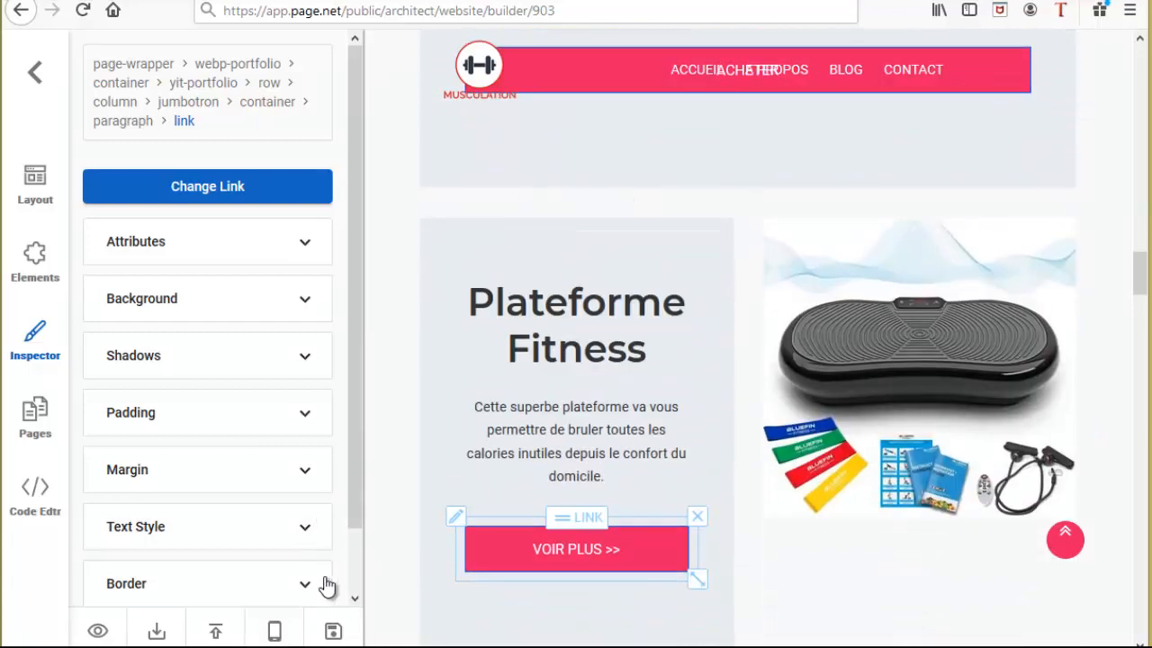
- Preview the website and look through the page down to the Levi's T-shirt video
scroll(350, 583, "down", 2)
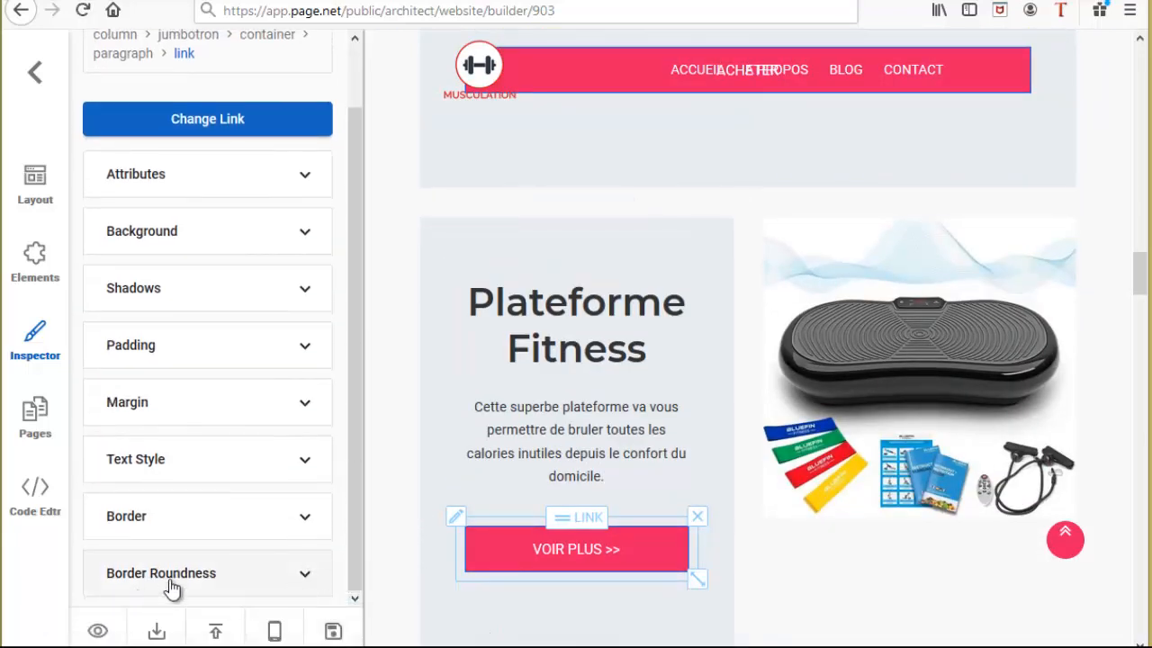
left_click(99, 633)
scroll(578, 175, "down", 10)
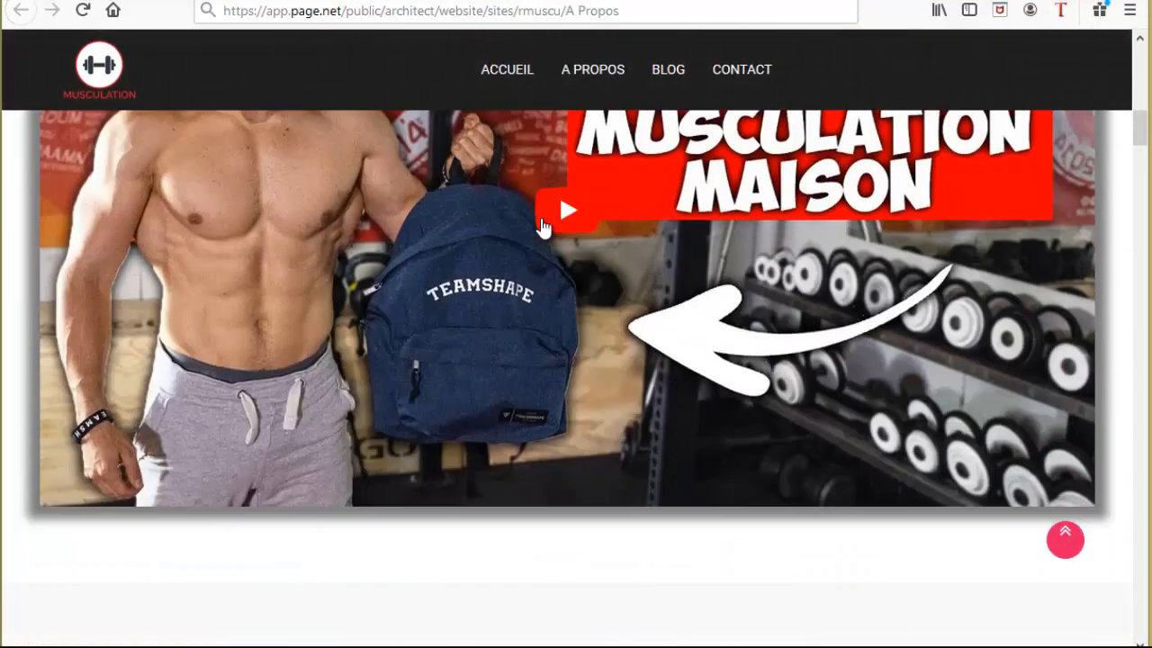
scroll(542, 225, "down", 15)
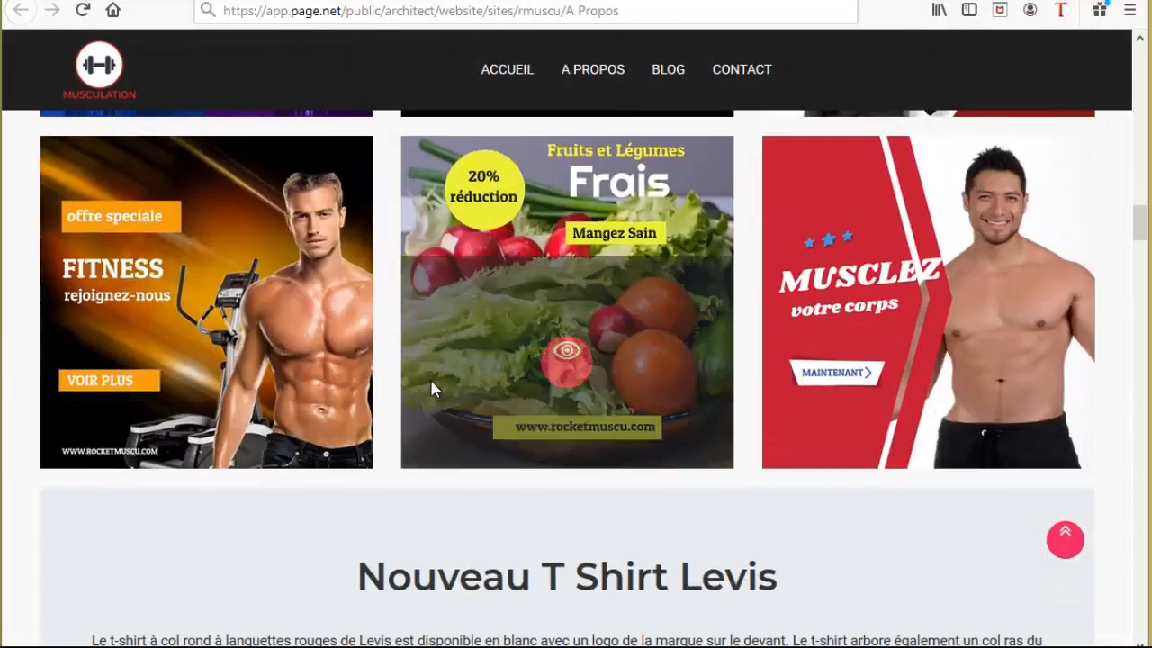
scroll(390, 329, "down", 7)
scroll(432, 257, "up", 3)
scroll(532, 315, "down", 2)
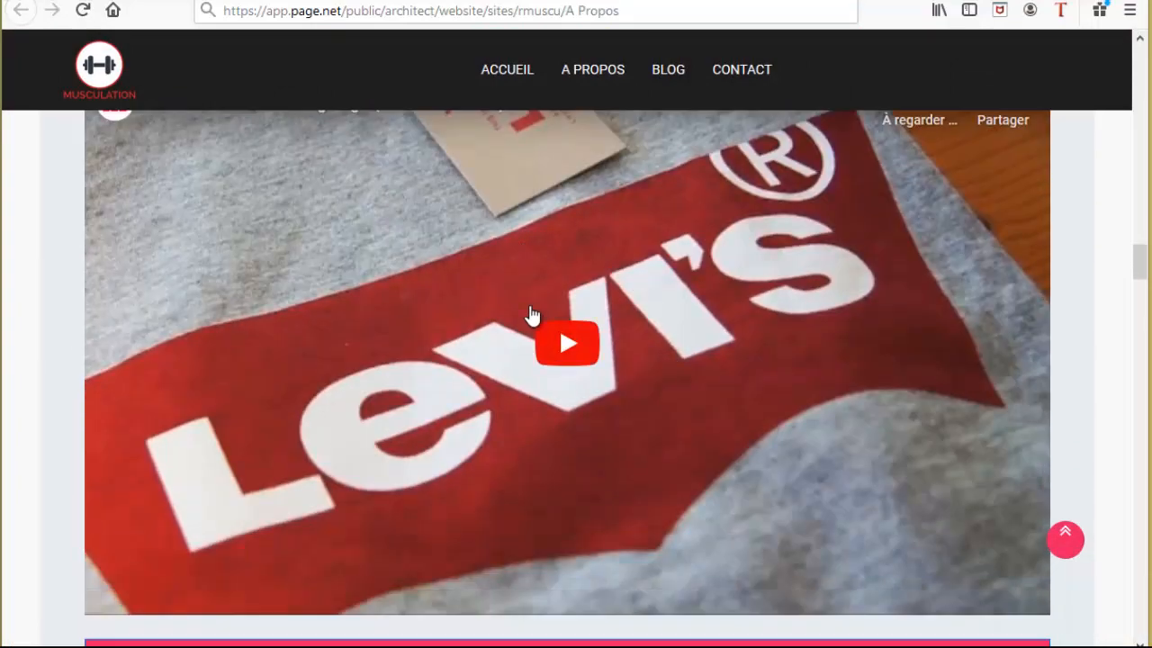
scroll(532, 315, "down", 1)
- Play the embedded Levi's shirt video in the preview and skip ahead in it
left_click(576, 299)
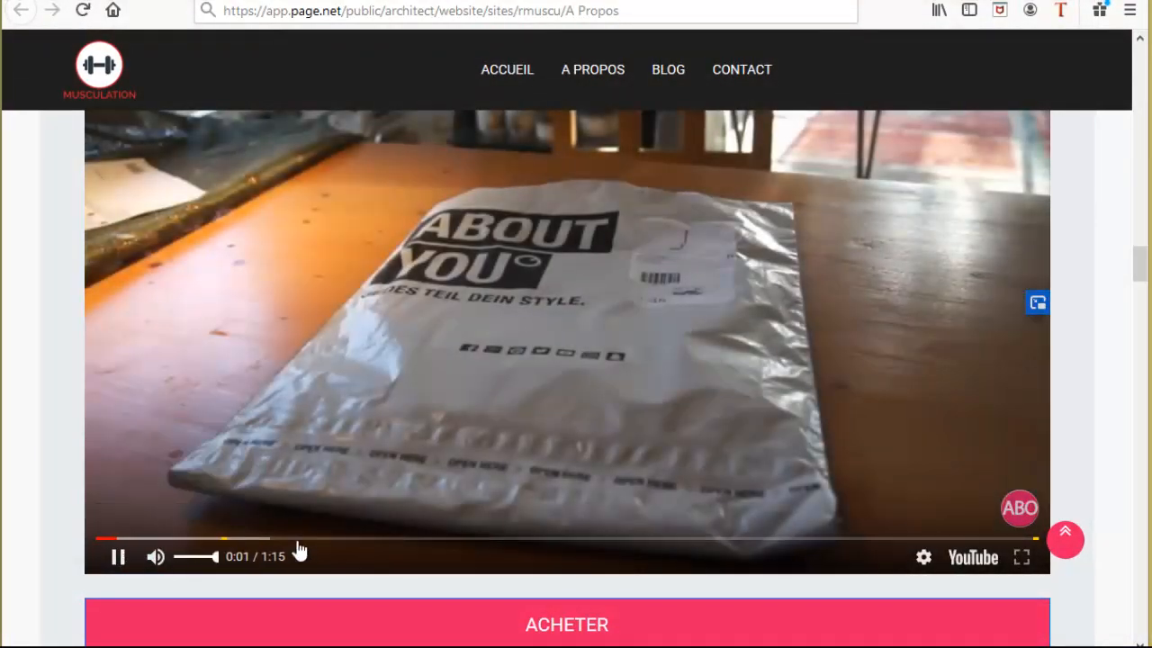
left_click(267, 538)
scroll(348, 285, "up", 5)
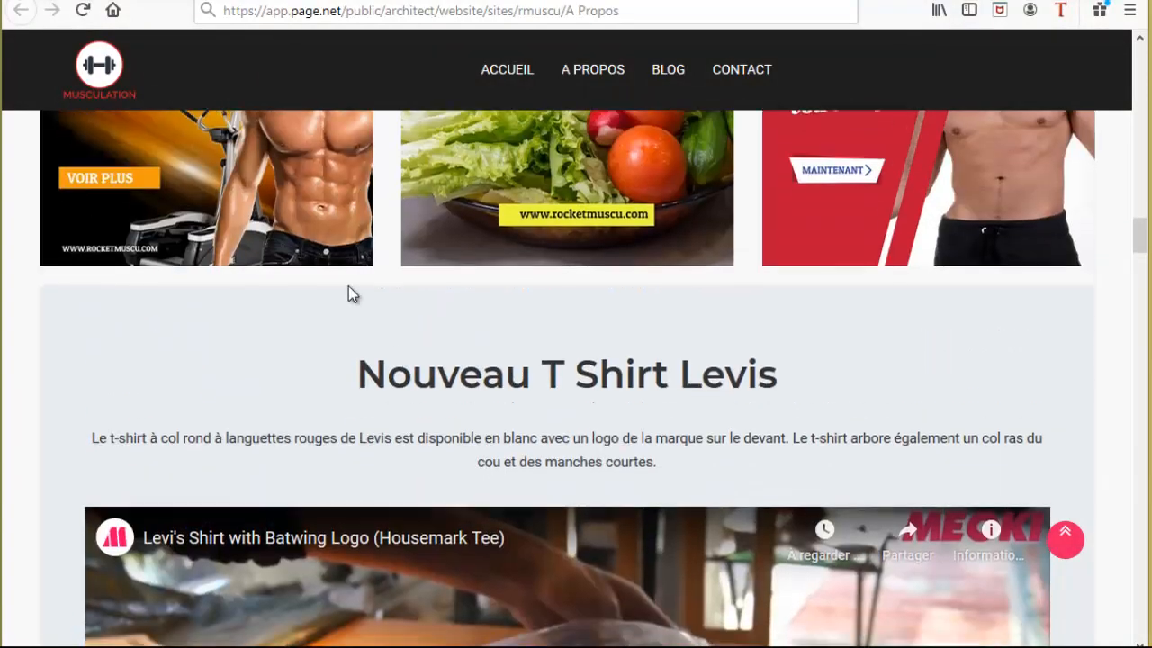
- Test the ACHETER button's affiliate link below the Levi's video by opening the T-shirt's Amazon product page
scroll(607, 375, "down", 5)
left_click(609, 376)
scroll(608, 358, "down", 5)
scroll(623, 374, "up", 3)
scroll(612, 396, "up", 1)
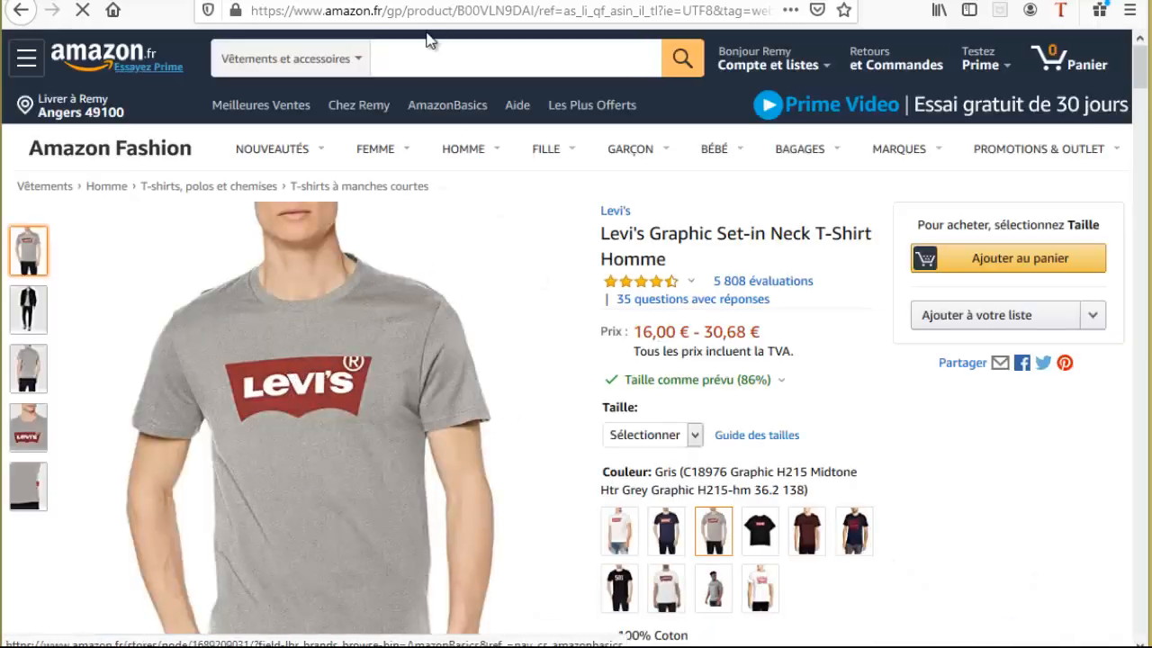
- Go back to the site preview and test the Plateforme Fitness section's "VOIR PLUS >>" link by opening its Amazon product page
left_click(20, 12)
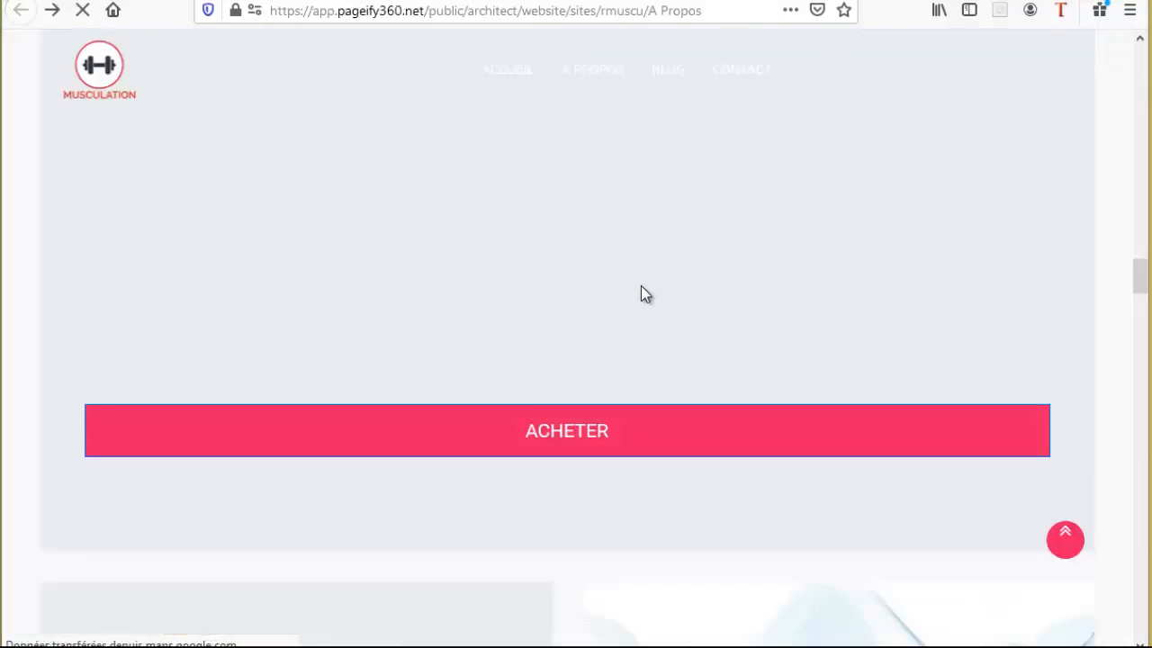
scroll(387, 288, "down", 3)
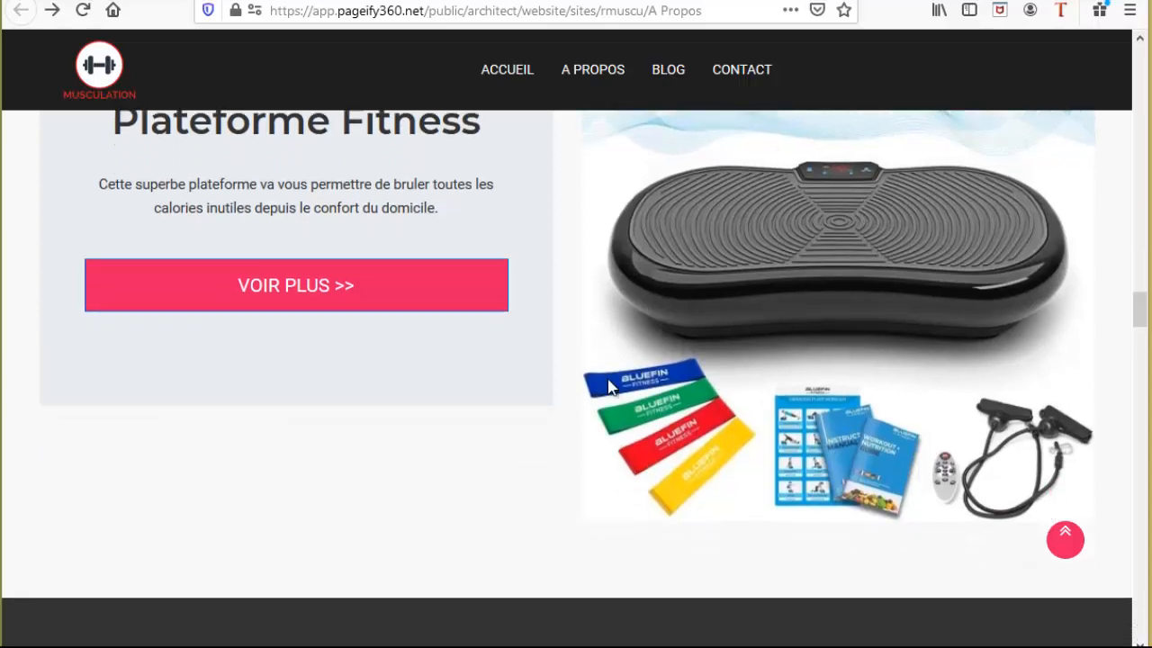
scroll(386, 351, "down", 2)
scroll(388, 328, "up", 2)
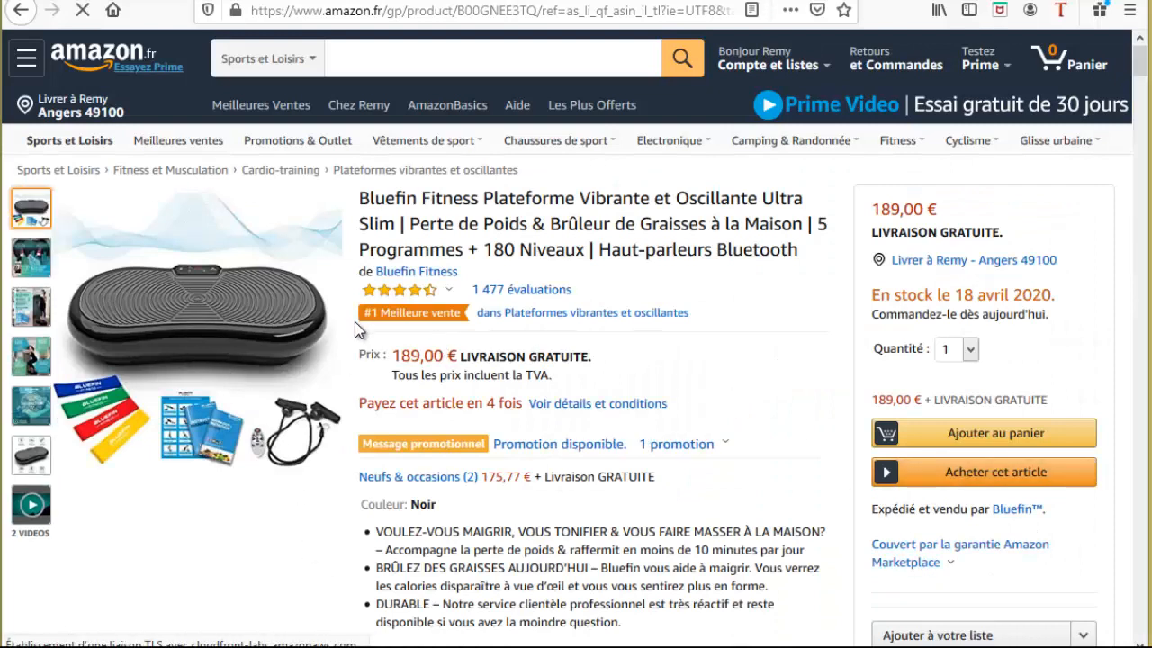
double_click(448, 355)
- Return to the website builder and review the page from the Plateforme Fitness section up to the Rocket Muscu banner
left_click(360, 1)
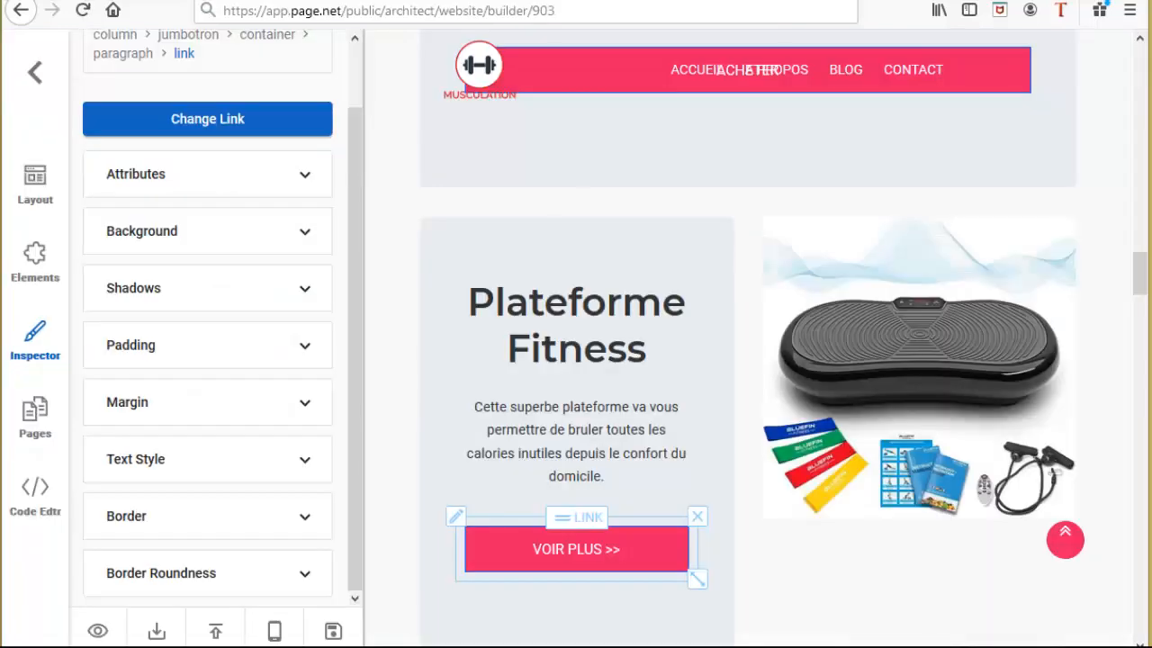
scroll(748, 400, "up", 3)
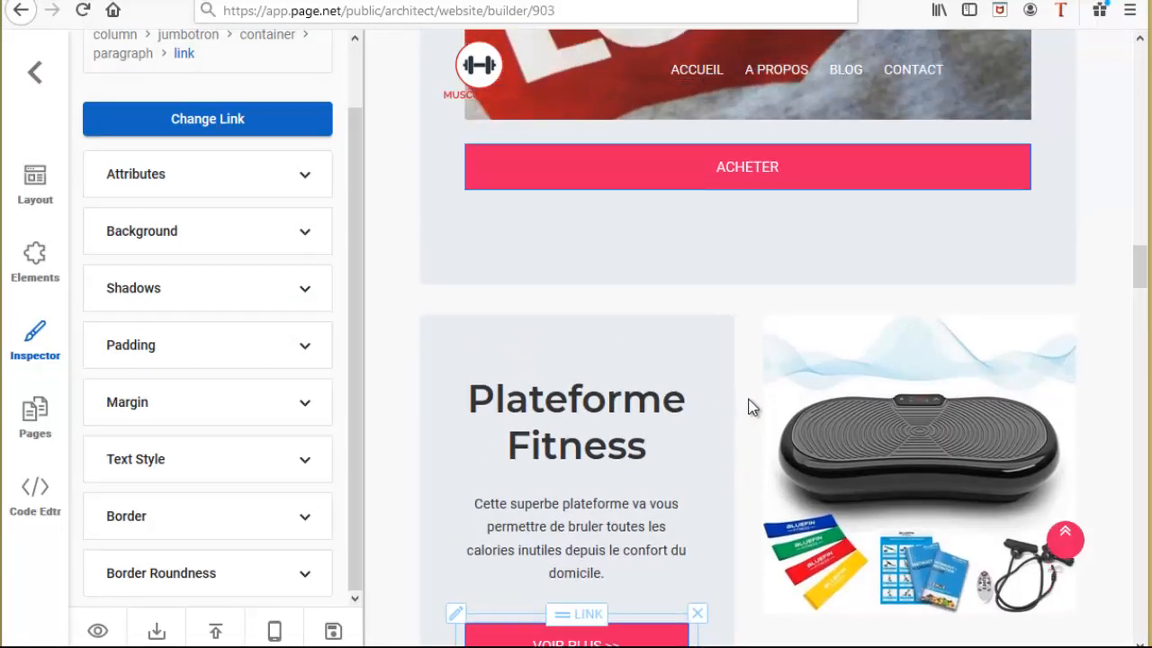
scroll(543, 376, "down", 2)
scroll(543, 376, "down", 2)
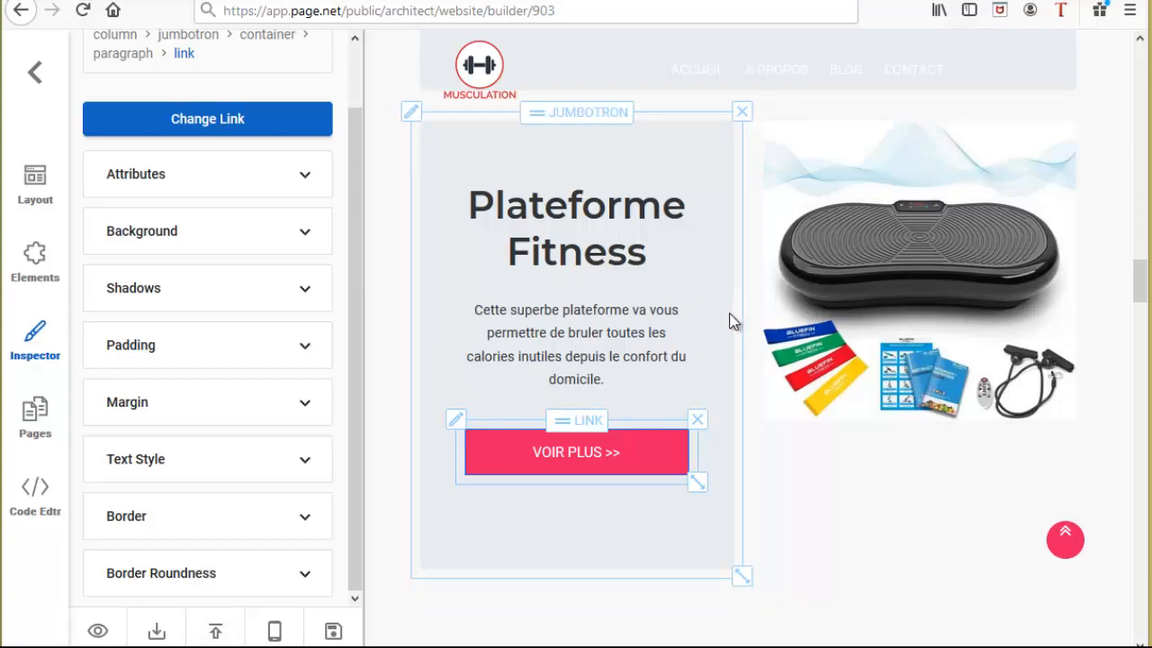
scroll(708, 411, "down", 2)
scroll(708, 410, "up", 10)
scroll(706, 407, "up", 10)
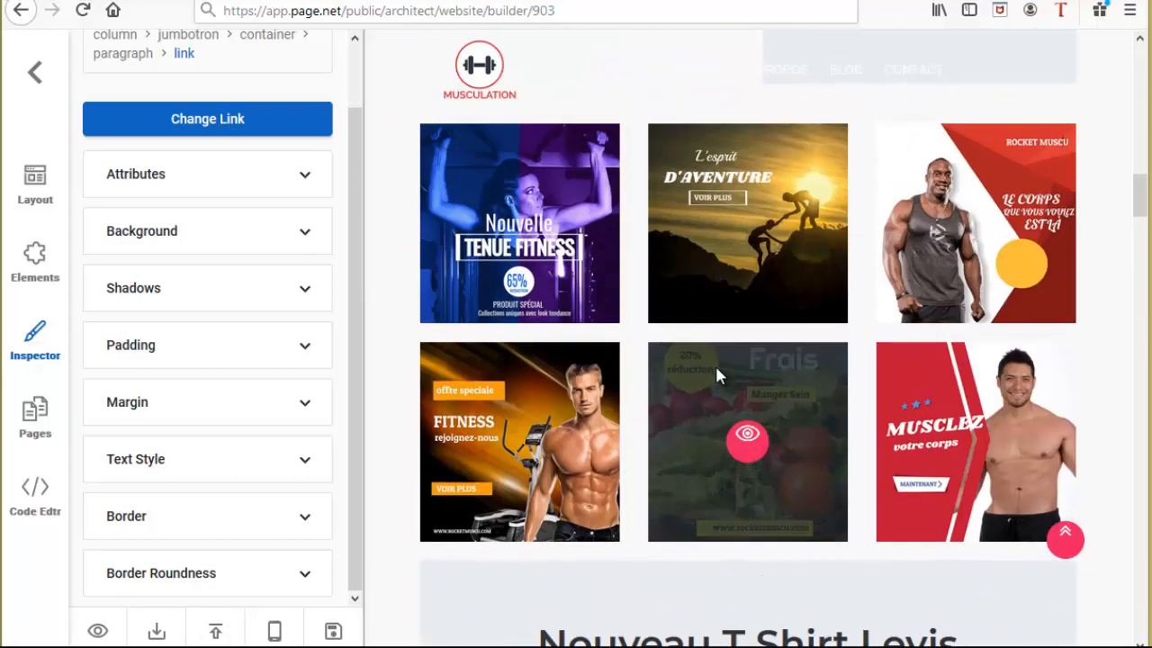
scroll(630, 361, "up", 5)
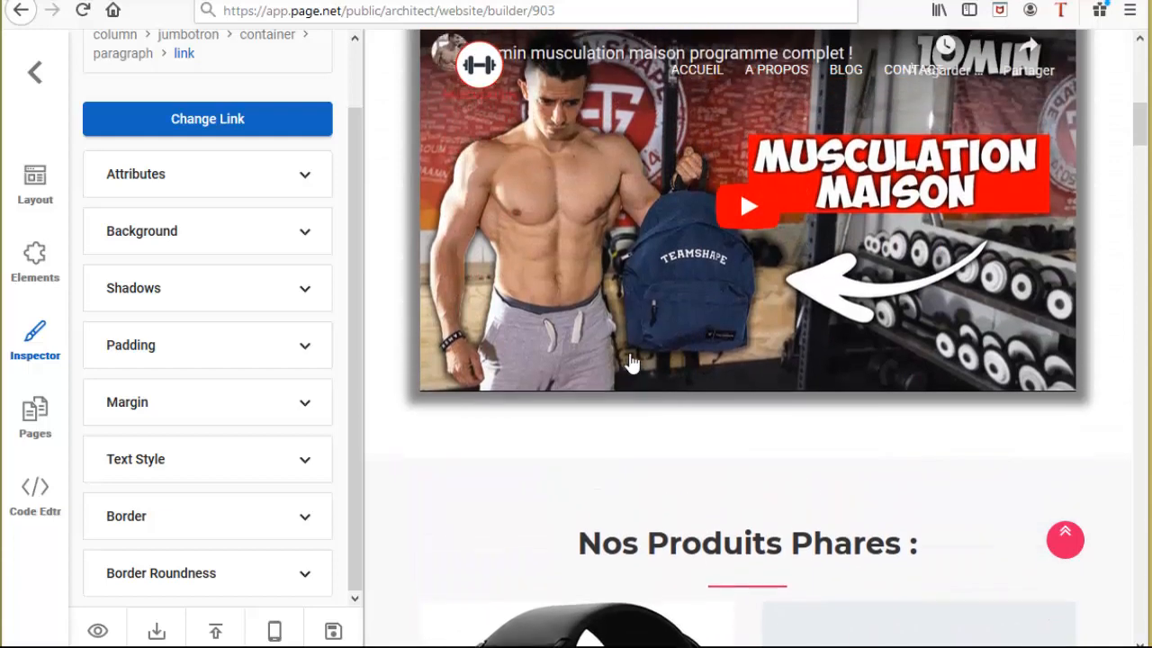
scroll(706, 394, "up", 5)
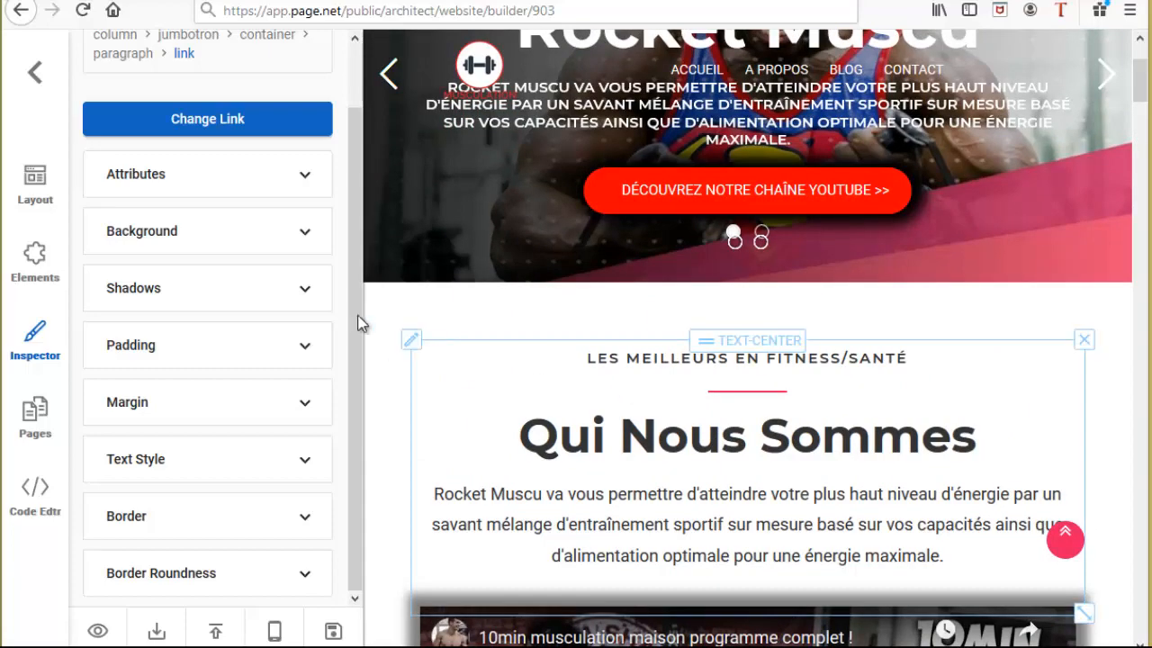
- Examine the "Qui Nous Sommes" section with its introductory text and embedded home workout video
scroll(788, 396, "down", 3)
scroll(821, 262, "down", 3)
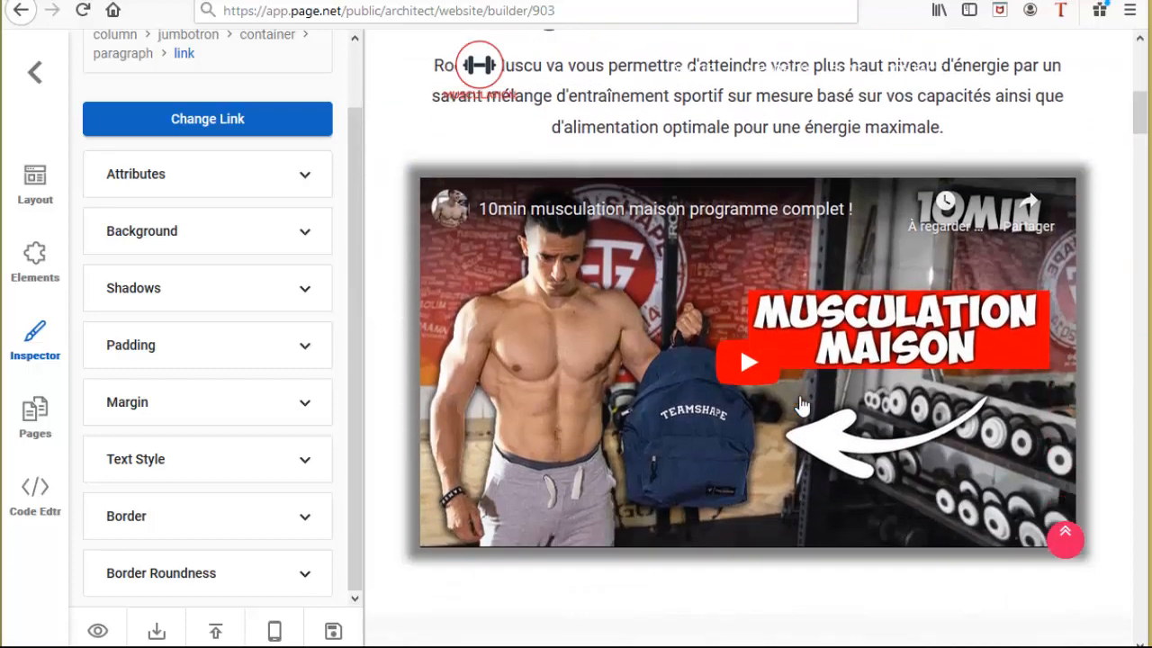
scroll(850, 405, "up", 4)
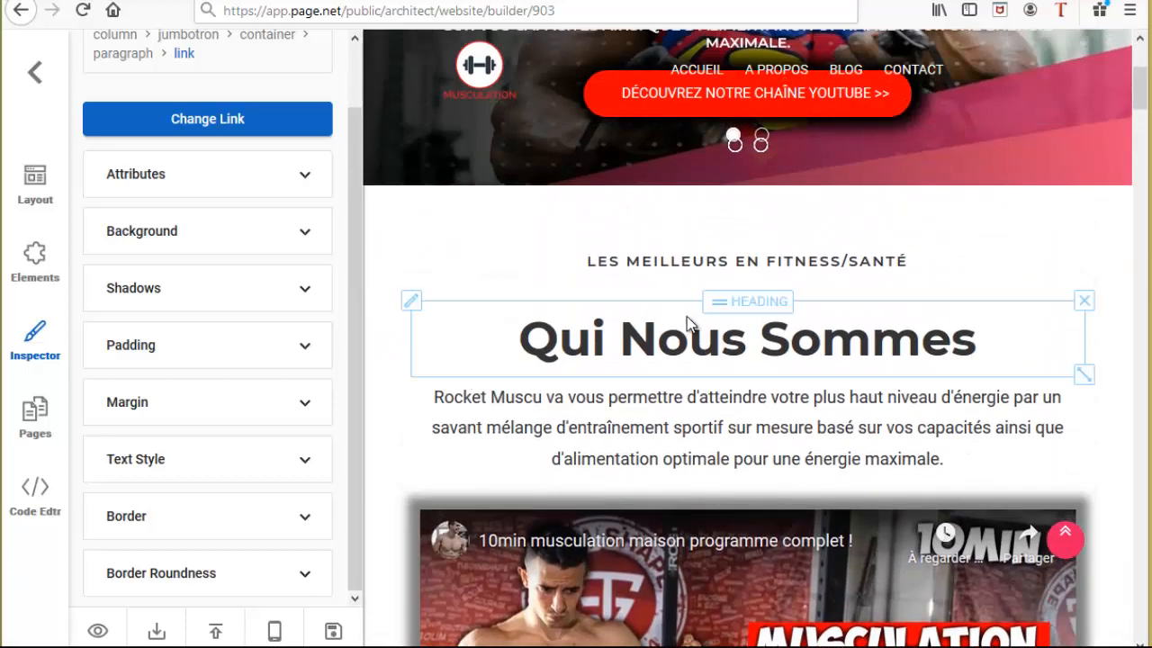
scroll(842, 381, "down", 3)
scroll(806, 490, "up", 3)
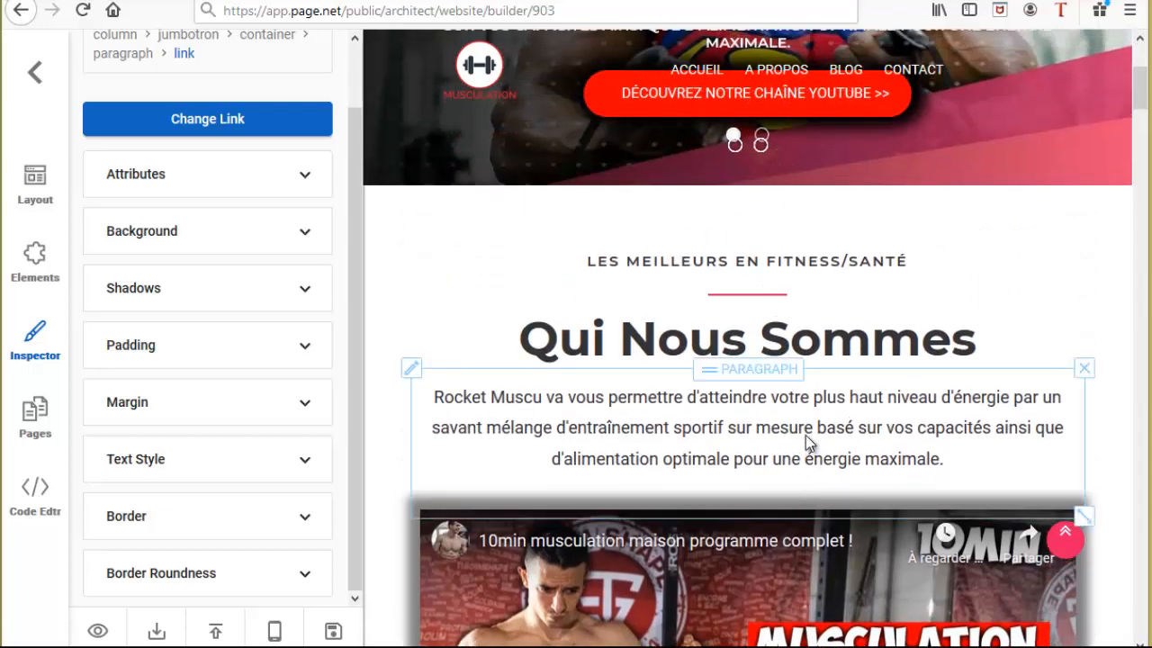
scroll(805, 471, "up", 1)
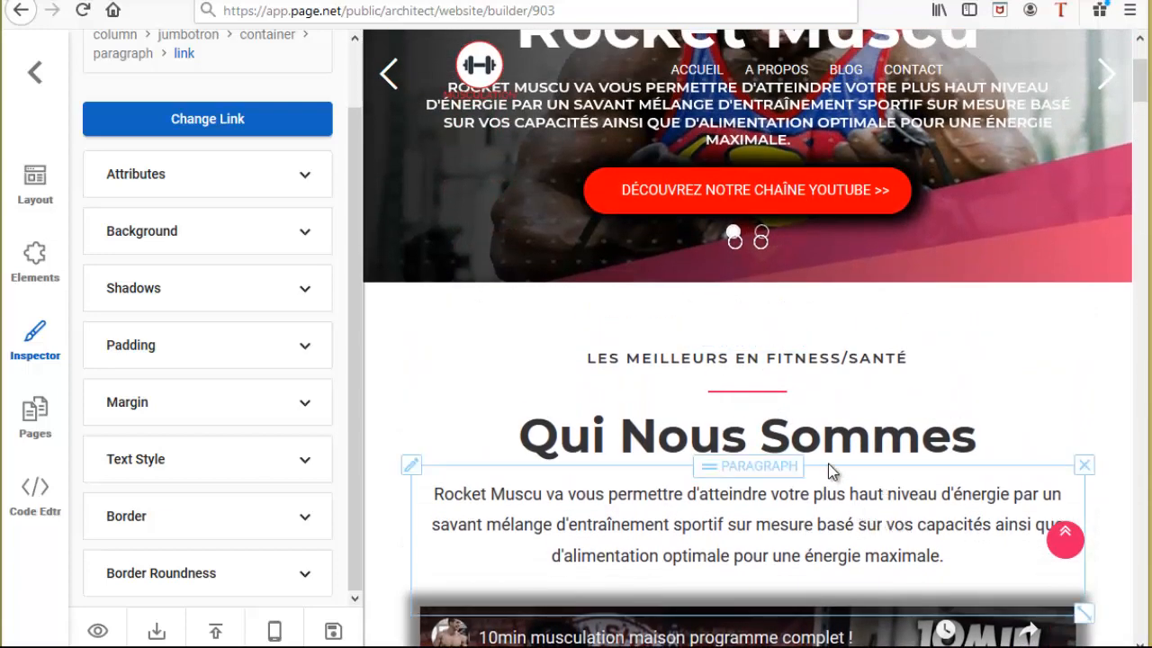
scroll(846, 454, "down", 3)
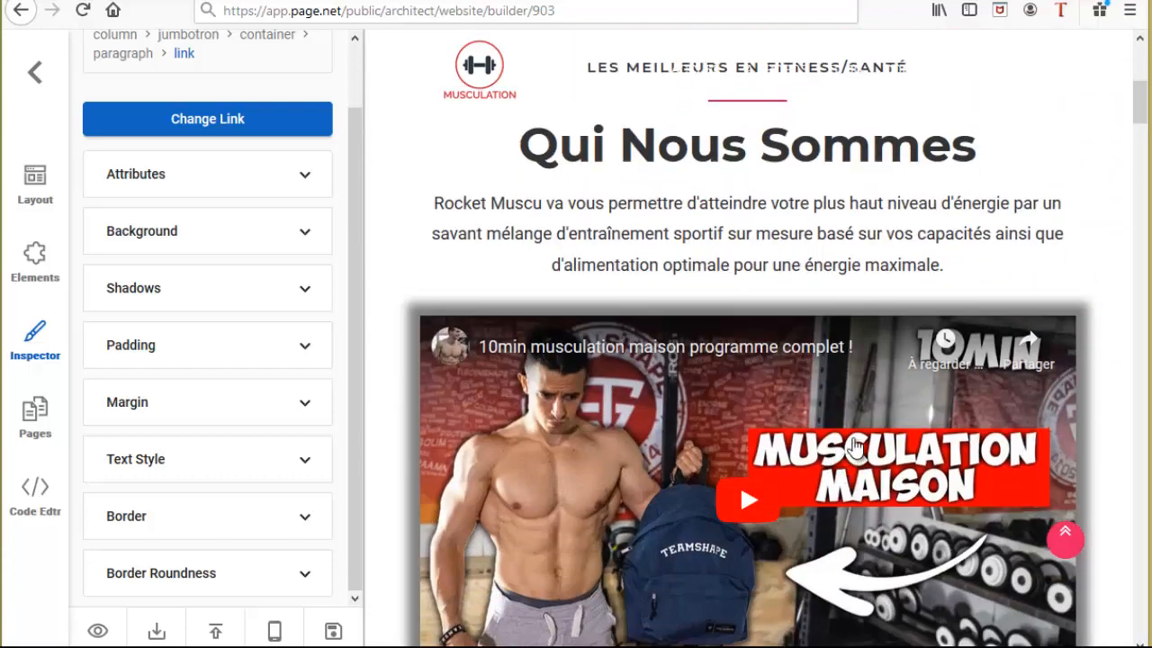